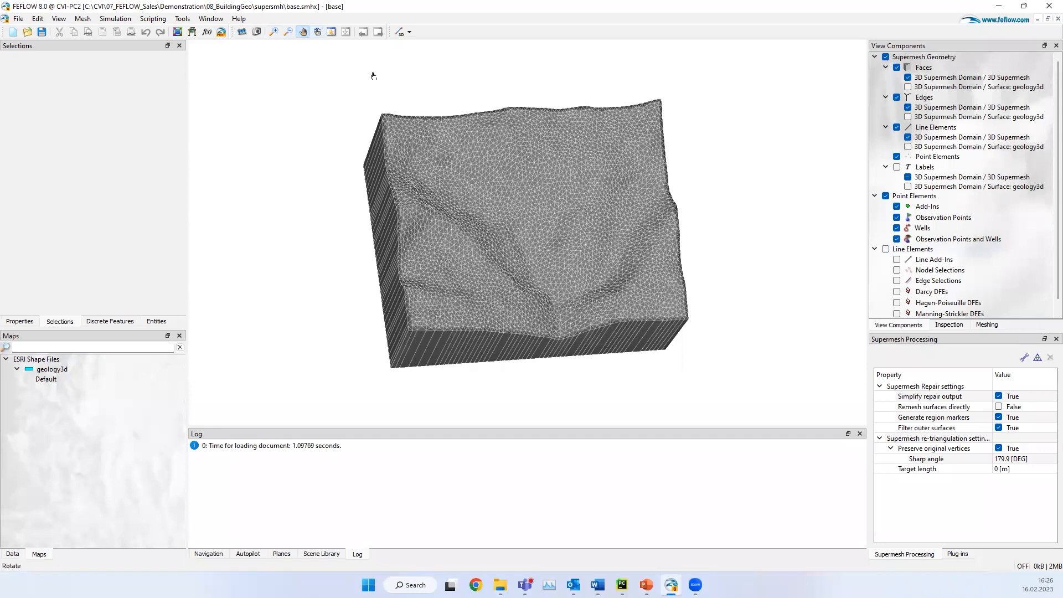
Step: Switch to PyCharm, run the surface_from_points script on pit2020.csv and view the plotted pit surface
{"action": "left_click_drag", "start_coordinate": [516, 228], "coordinate": [470, 278]}
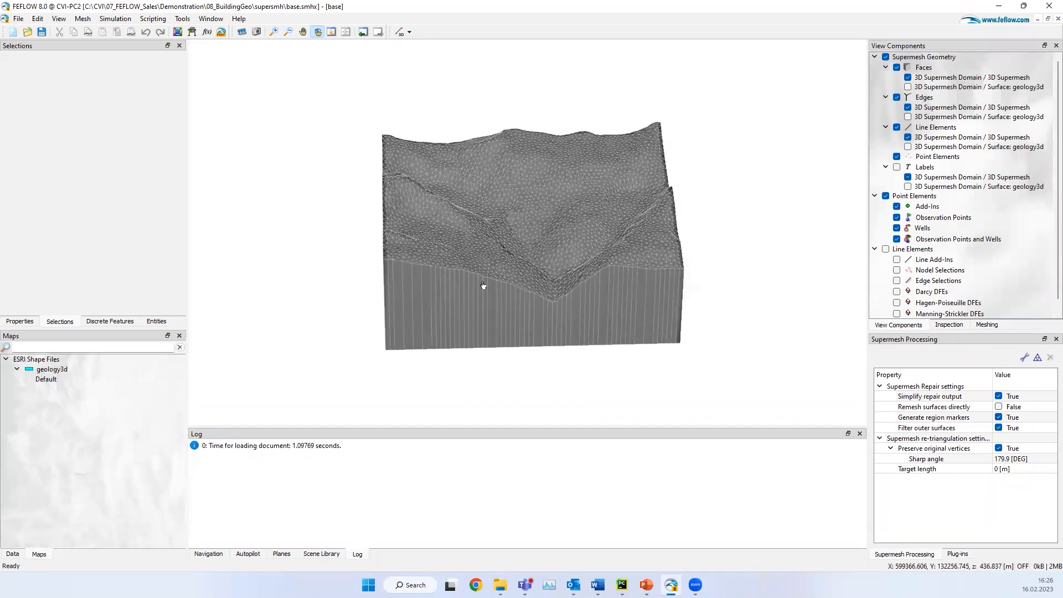
{"action": "left_click", "coordinate": [621, 585]}
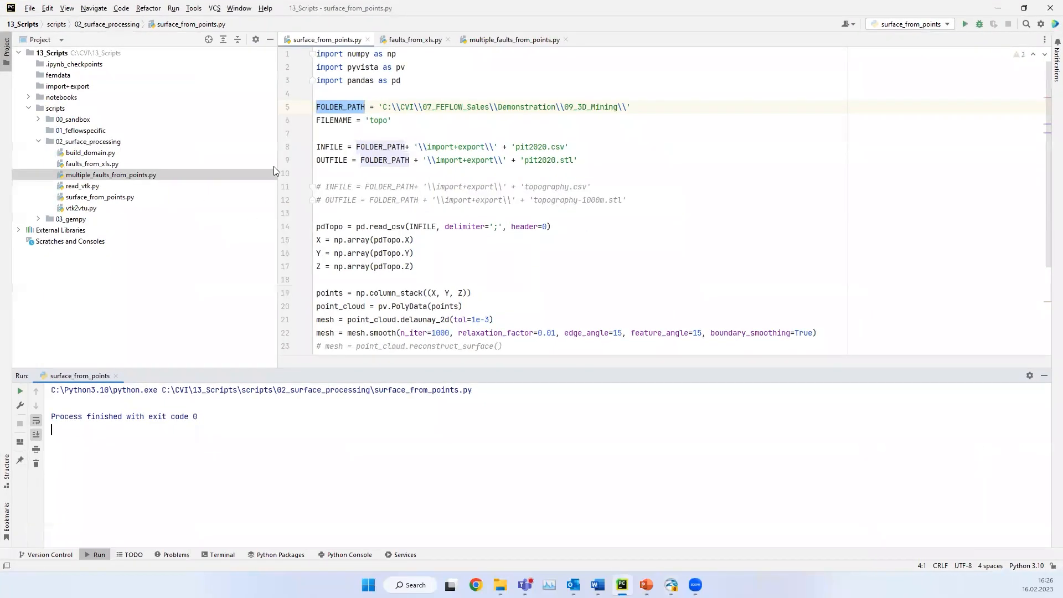
{"action": "left_click_drag", "start_coordinate": [277, 169], "coordinate": [165, 176]}
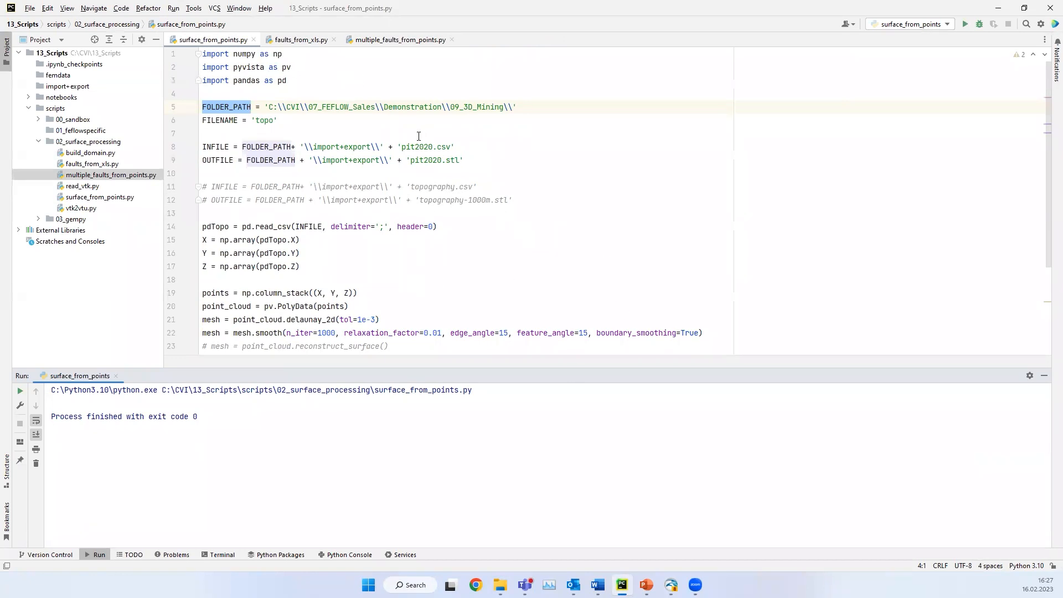
{"action": "left_click_drag", "start_coordinate": [398, 146], "coordinate": [454, 146]}
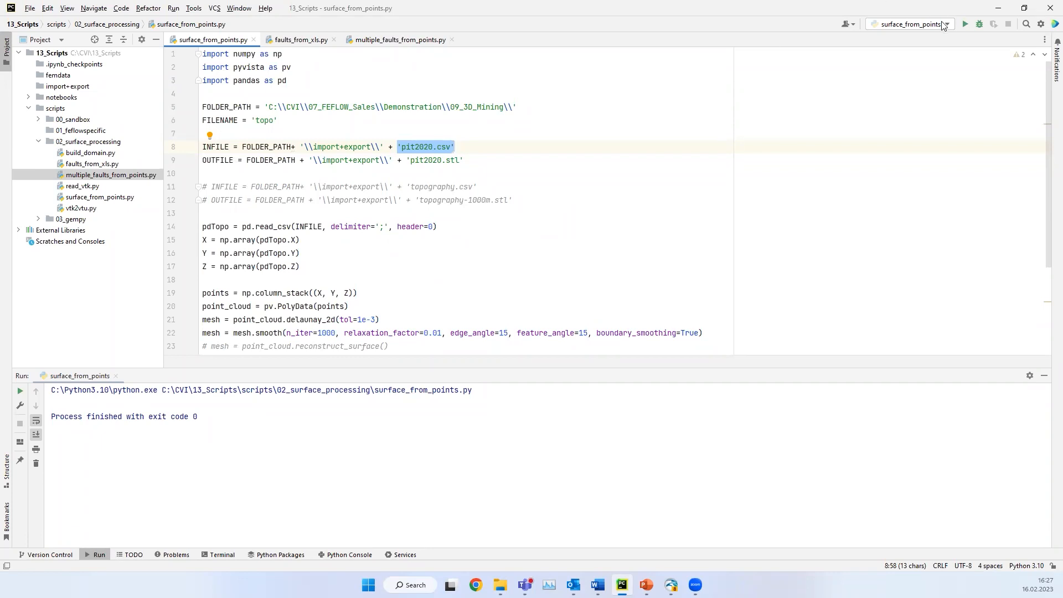
{"action": "key", "text": "shift+F10"}
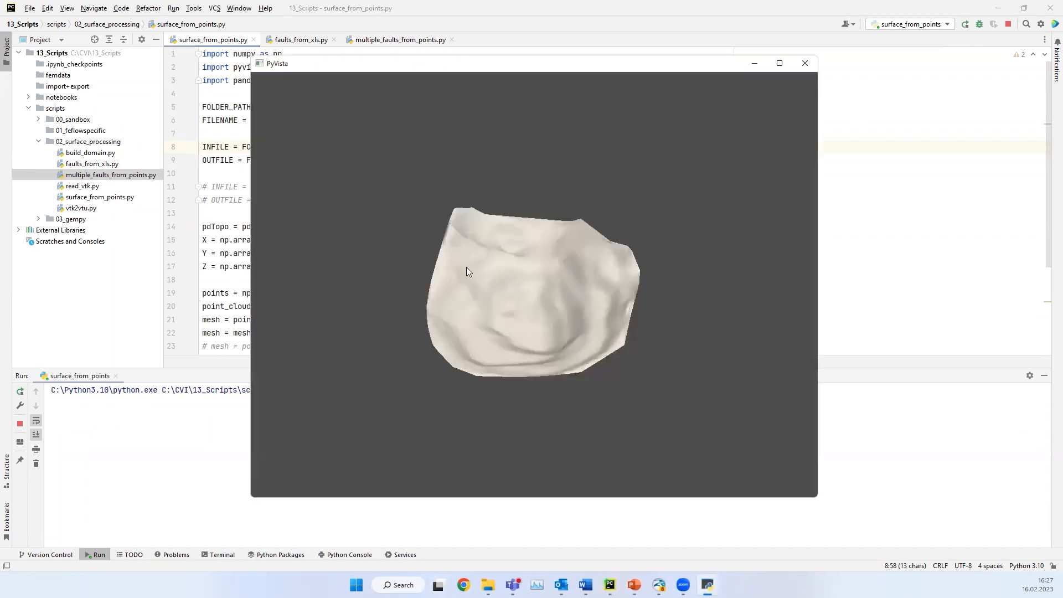
{"action": "left_click_drag", "start_coordinate": [466, 267], "coordinate": [510, 364]}
{"action": "left_click_drag", "start_coordinate": [596, 344], "coordinate": [562, 366]}
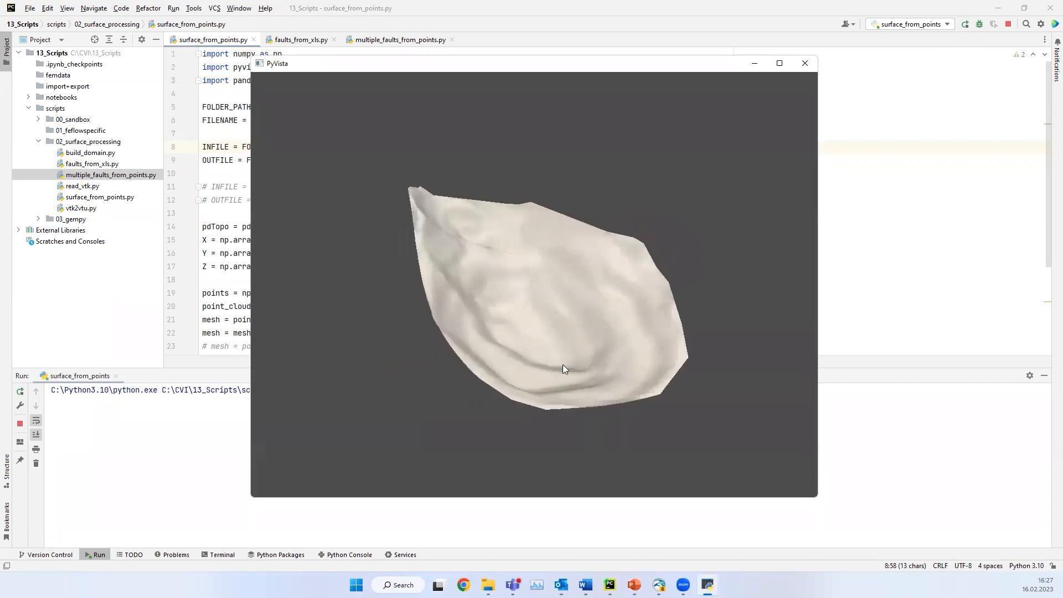
{"action": "left_click", "coordinate": [804, 63]}
Step: Comment out the plotter line that adds the mesh and uncomment the line that adds the orange point cloud
{"action": "scroll", "coordinate": [261, 184], "scroll_direction": "down", "scroll_amount": 4}
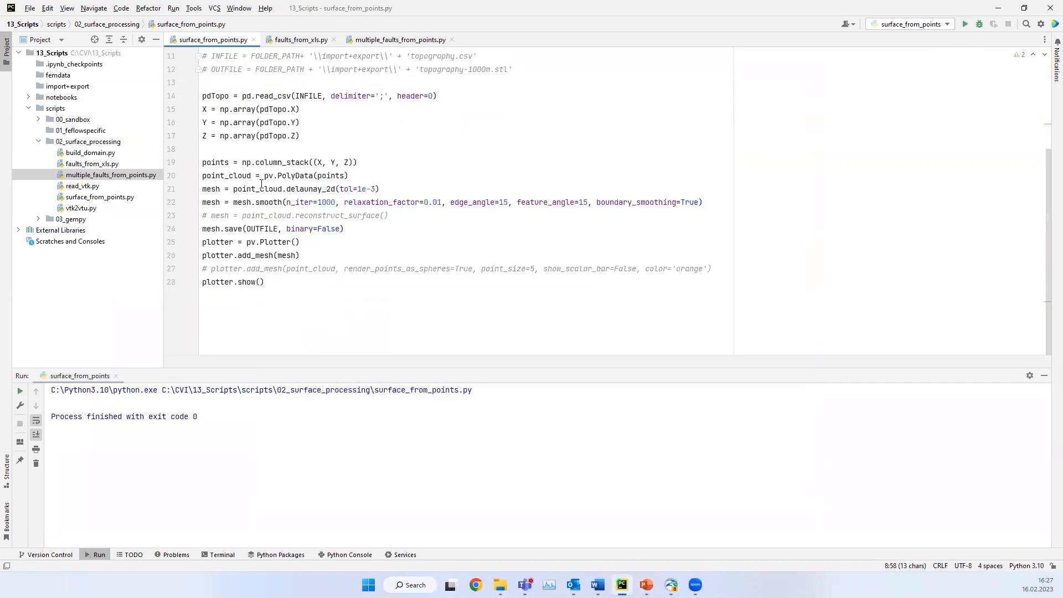
{"action": "left_click", "coordinate": [258, 256]}
{"action": "key", "text": "ctrl+slash"}
{"action": "left_click", "coordinate": [340, 190]}
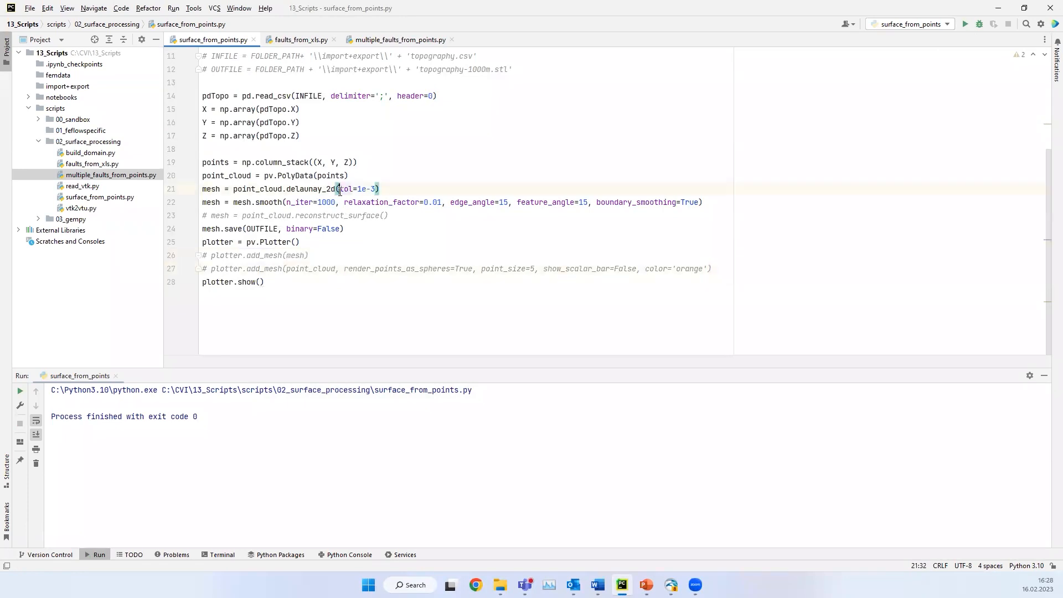
{"action": "left_click", "coordinate": [283, 268]}
{"action": "key", "text": "ctrl+slash"}
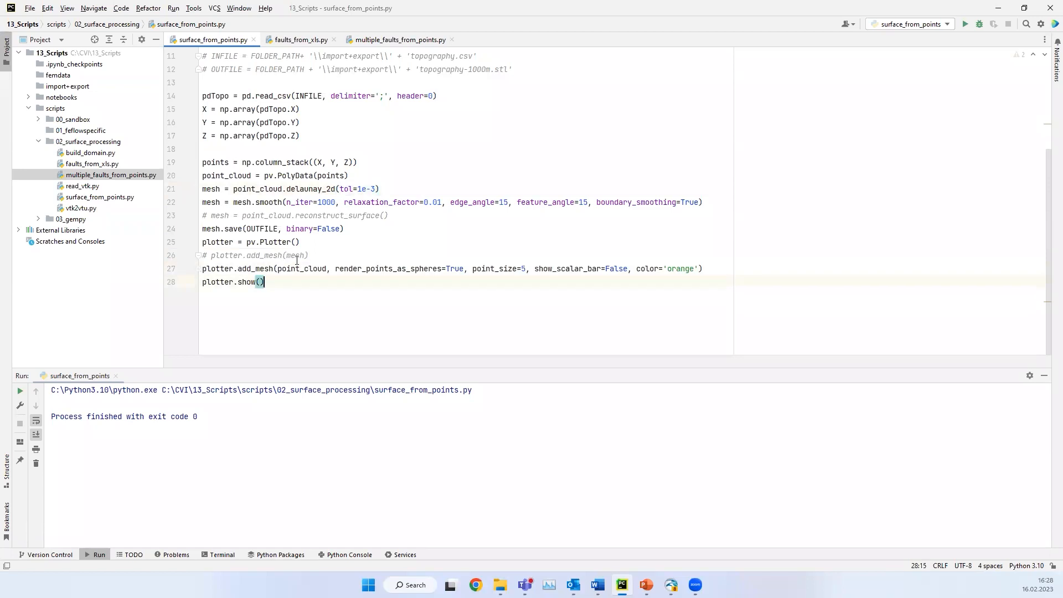
Step: Run the script again and examine the plotted orange point cloud of the pit up close, closing the plot when done
{"action": "left_click", "coordinate": [964, 23]}
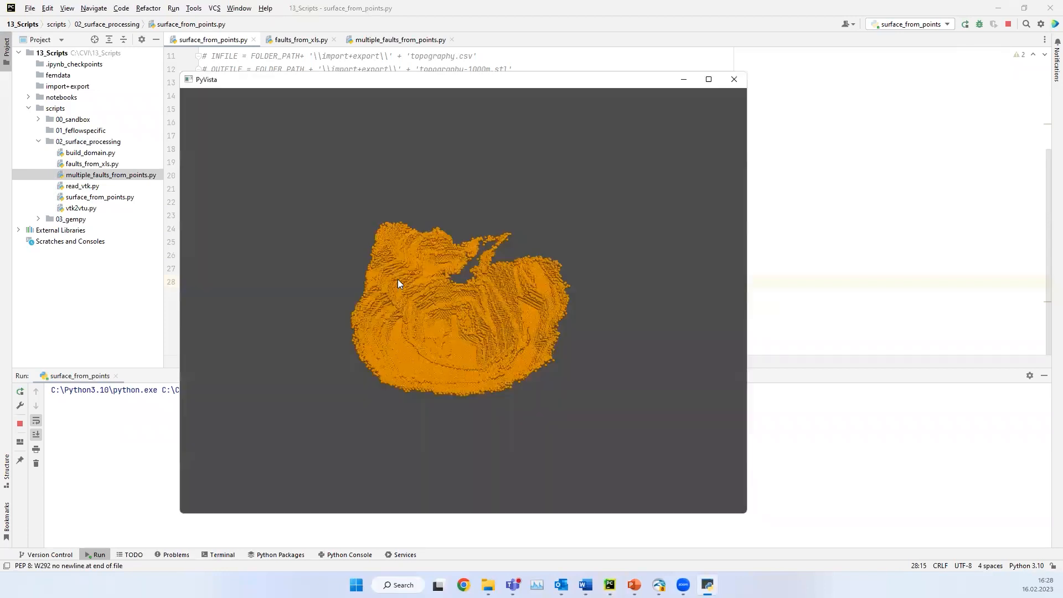
{"action": "left_click_drag", "start_coordinate": [399, 285], "coordinate": [472, 314]}
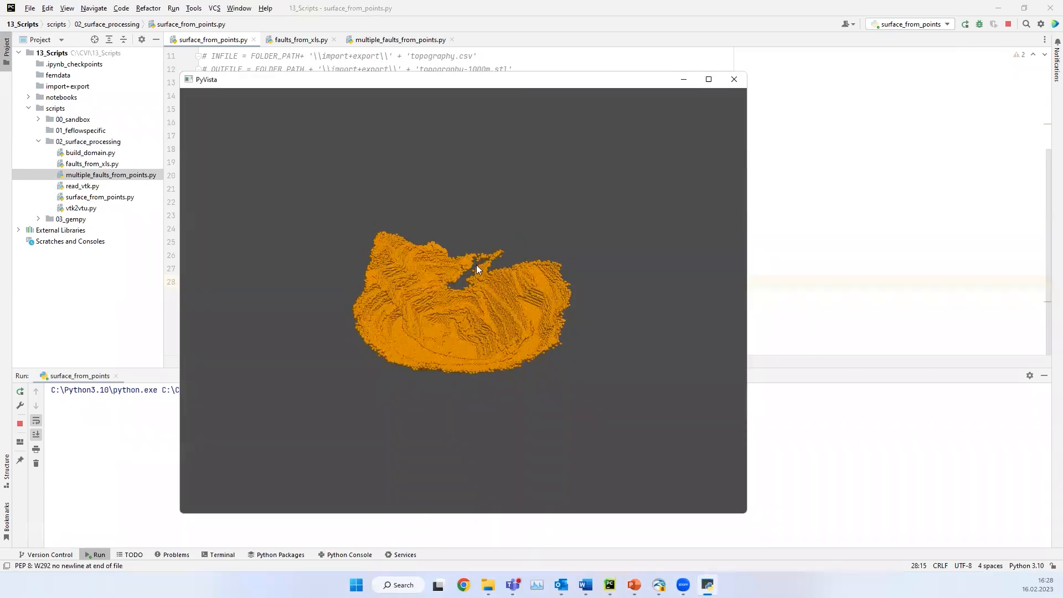
{"action": "scroll", "coordinate": [476, 265], "scroll_direction": "up", "scroll_amount": 5}
{"action": "scroll", "coordinate": [480, 227], "scroll_direction": "up", "scroll_amount": 5}
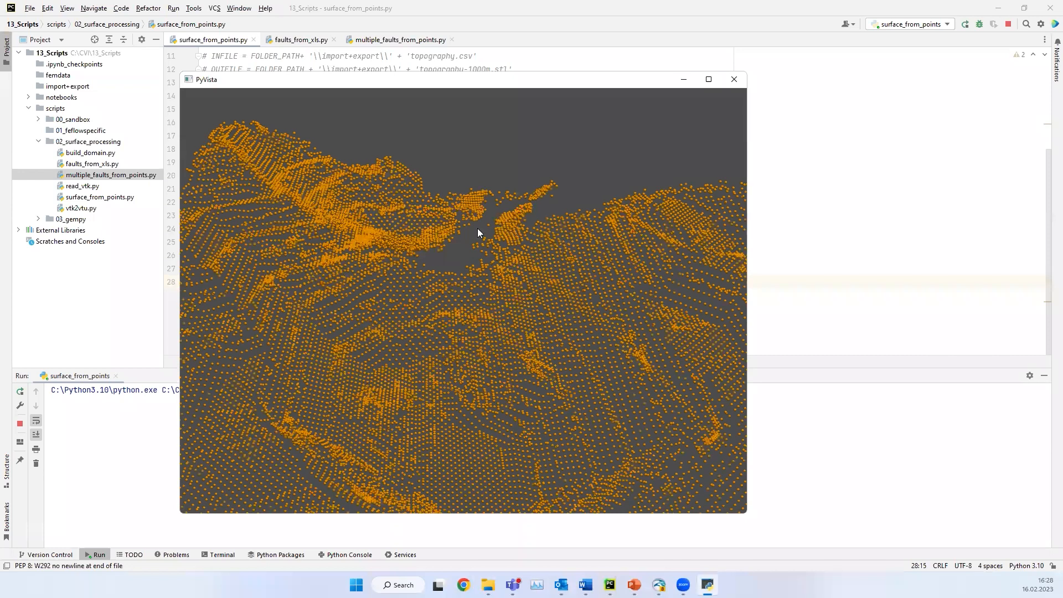
{"action": "left_click_drag", "start_coordinate": [477, 228], "coordinate": [498, 185]}
{"action": "scroll", "coordinate": [482, 232], "scroll_direction": "down", "scroll_amount": 2}
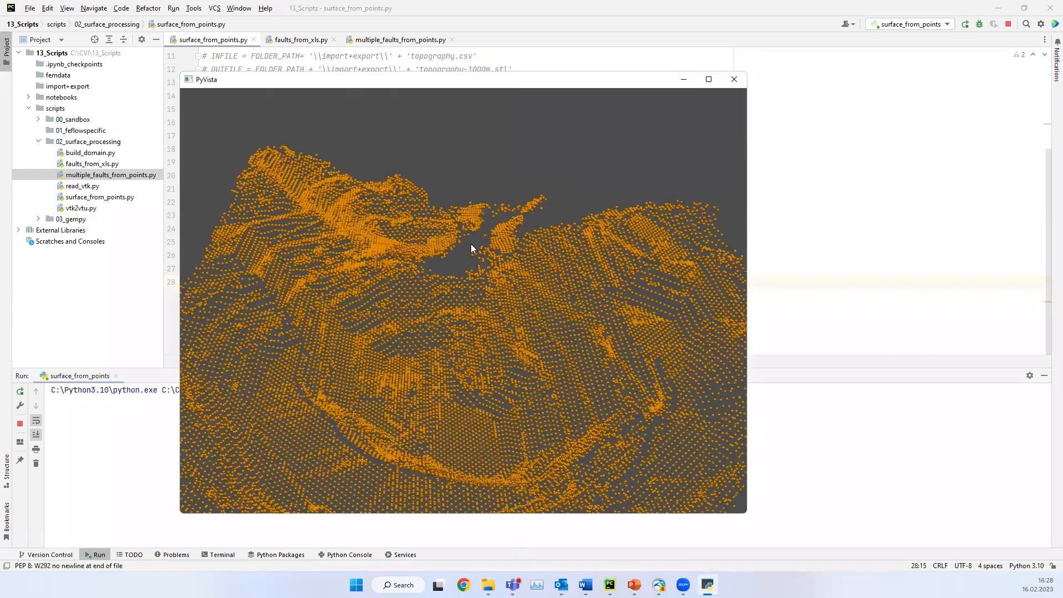
{"action": "scroll", "coordinate": [480, 239], "scroll_direction": "down", "scroll_amount": 2}
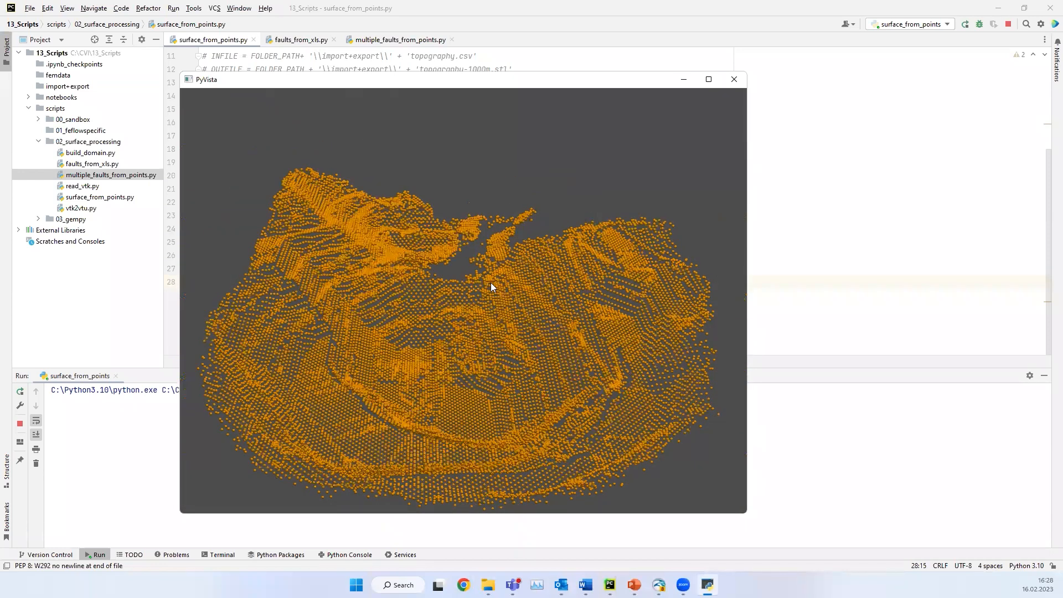
{"action": "left_click", "coordinate": [734, 79]}
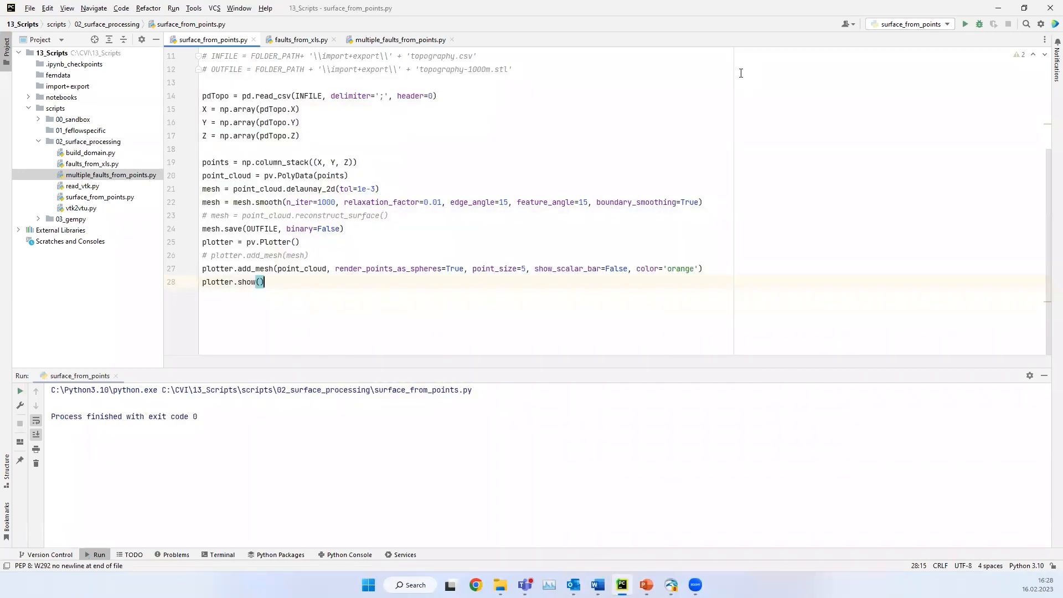
Step: Return to FEFLOW and set the supermesh re-triangulation target length to 250 m
{"action": "left_click", "coordinate": [1003, 9]}
{"action": "left_click_drag", "start_coordinate": [612, 237], "coordinate": [499, 233]}
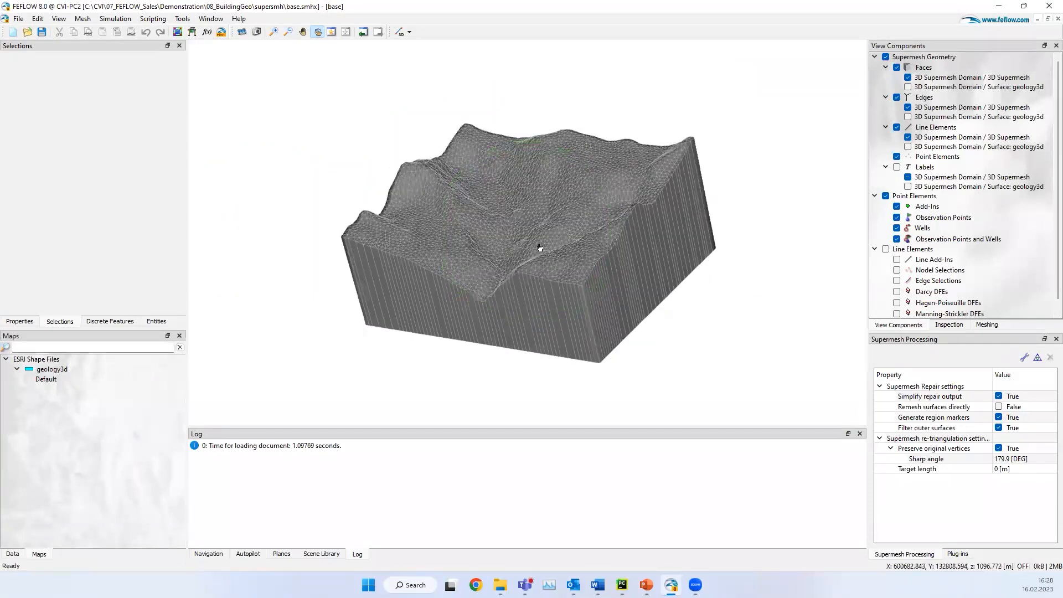
{"action": "left_click_drag", "start_coordinate": [519, 287], "coordinate": [499, 188]}
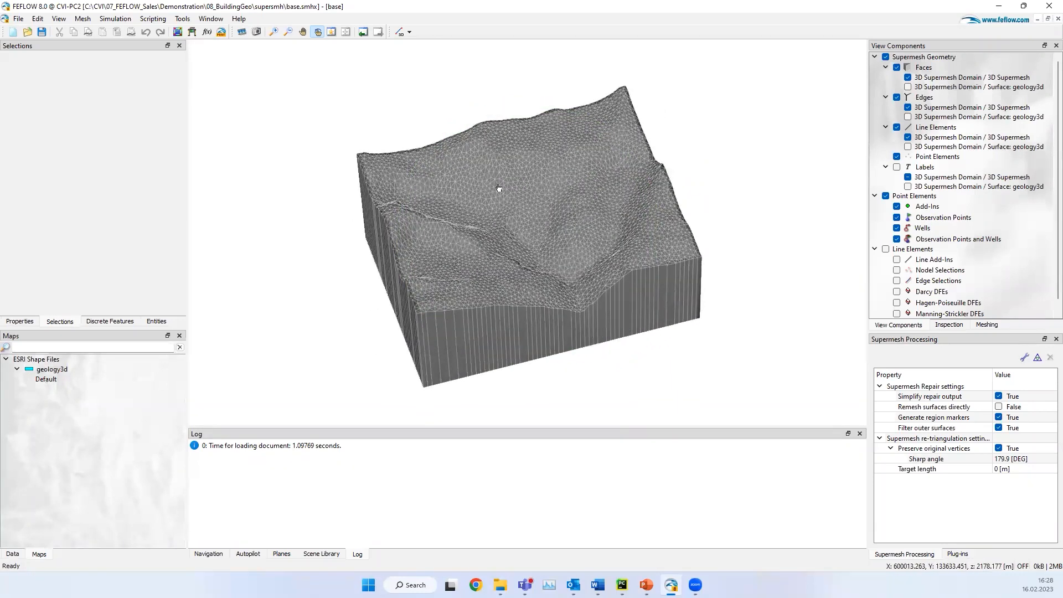
{"action": "left_click_drag", "start_coordinate": [540, 289], "coordinate": [561, 224]}
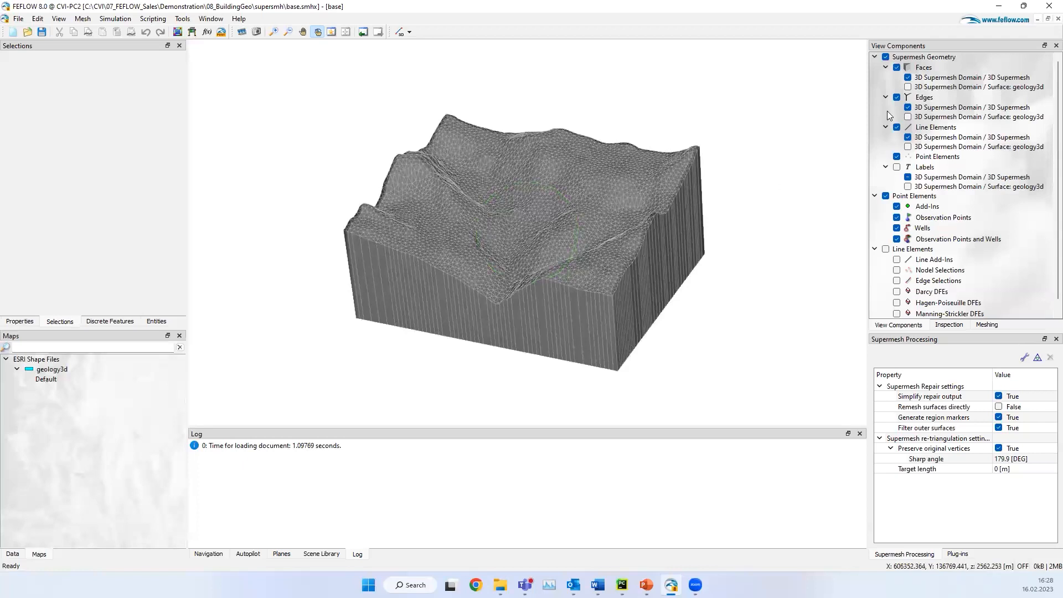
{"action": "left_click_drag", "start_coordinate": [446, 347], "coordinate": [540, 284]}
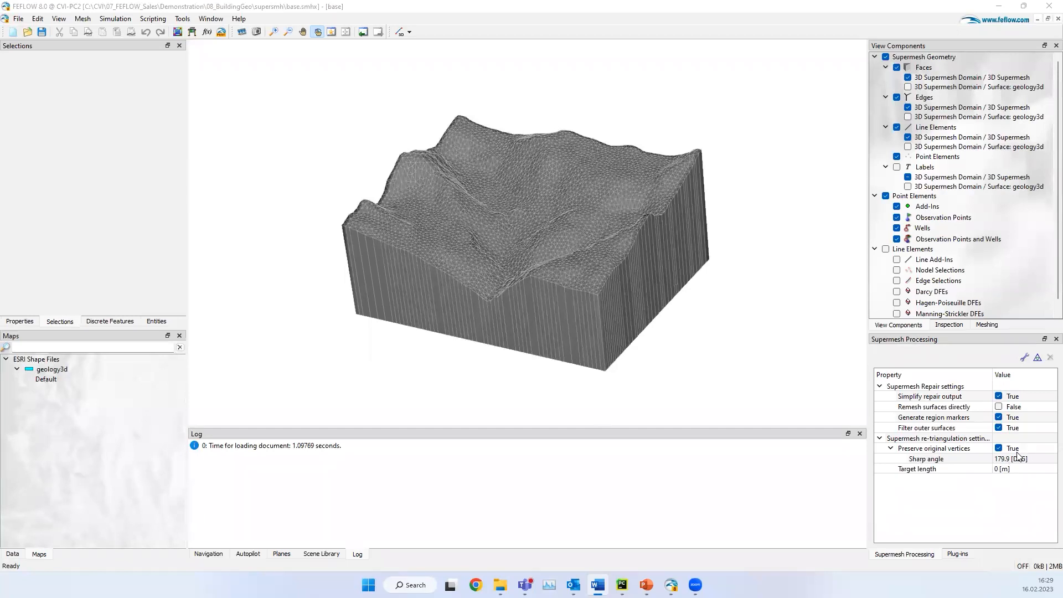
{"action": "left_click", "coordinate": [1025, 469]}
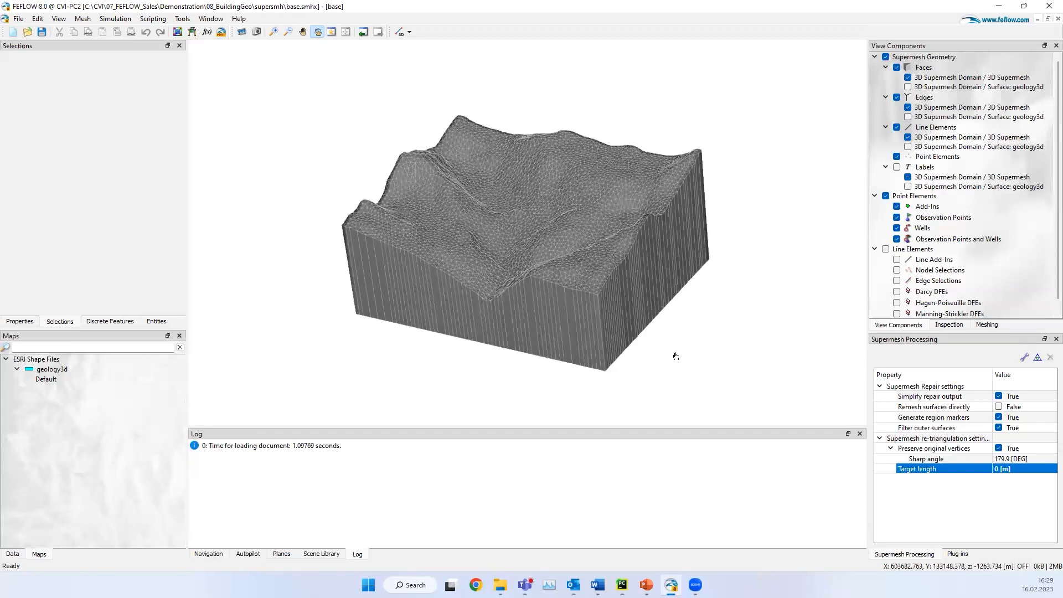
{"action": "left_click", "coordinate": [1006, 477]}
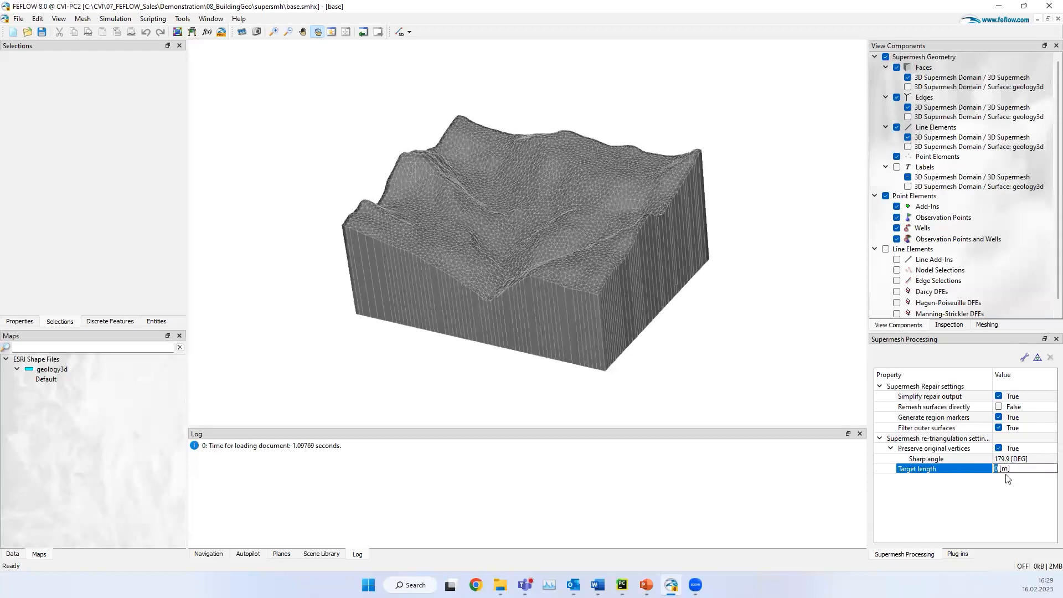
{"action": "type", "text": "250"}
{"action": "key", "text": "Return"}
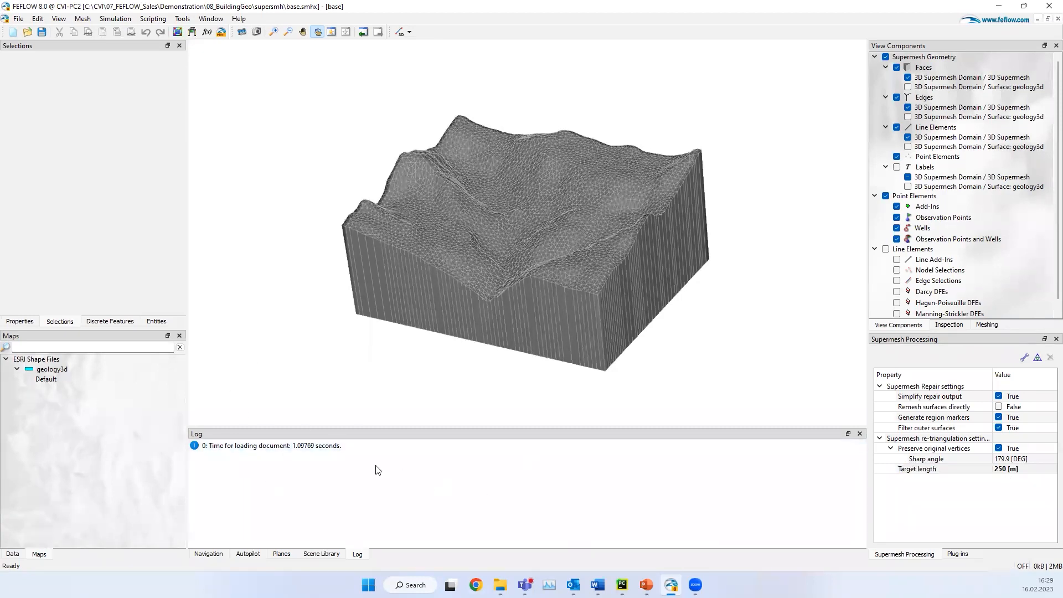
Step: Review the OpenGeode tool properties and output file format choices in the global settings, leaving them unchanged
{"action": "left_click", "coordinate": [182, 18]}
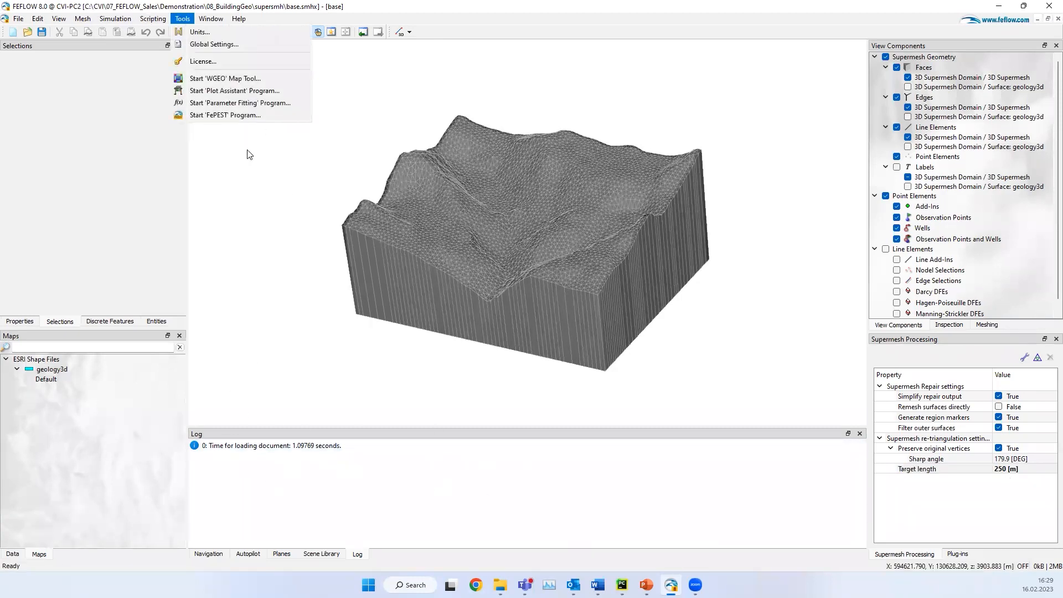
{"action": "mouse_move", "coordinate": [218, 21]}
{"action": "mouse_move", "coordinate": [182, 18]}
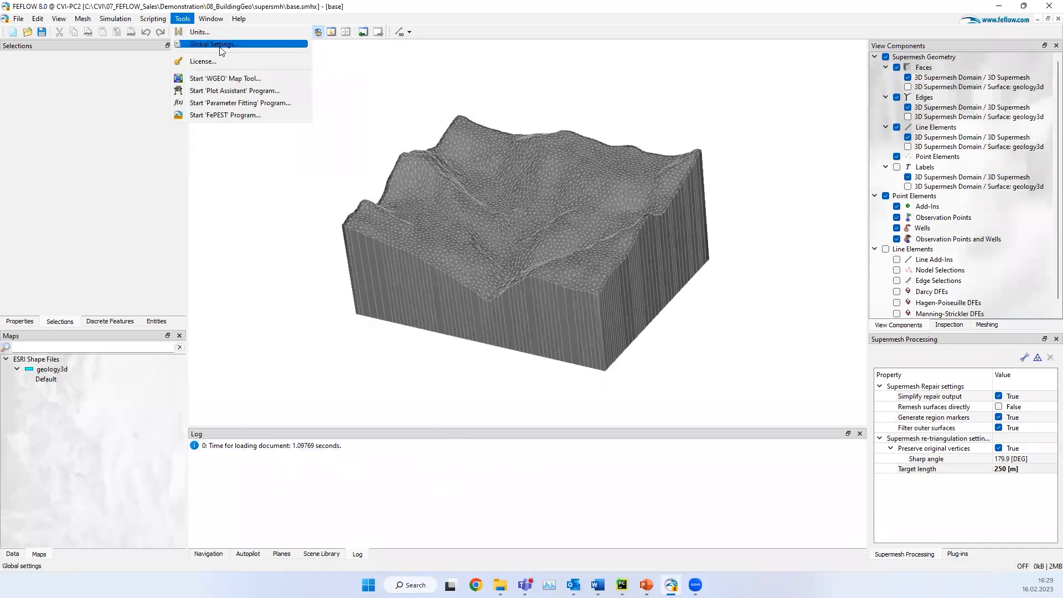
{"action": "left_click", "coordinate": [211, 41]}
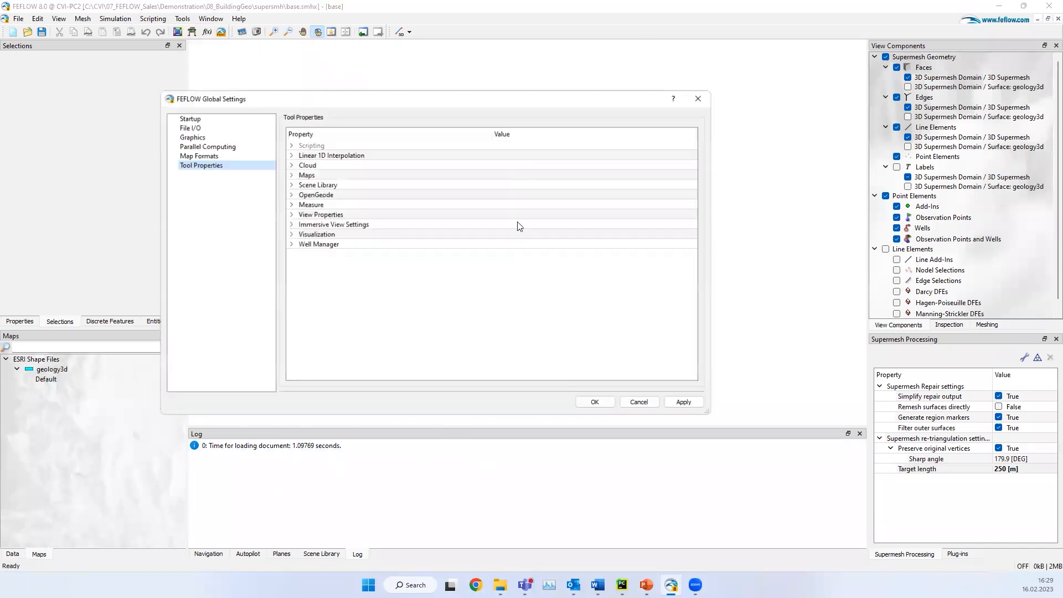
{"action": "left_click", "coordinate": [311, 196]}
{"action": "left_click", "coordinate": [290, 195]}
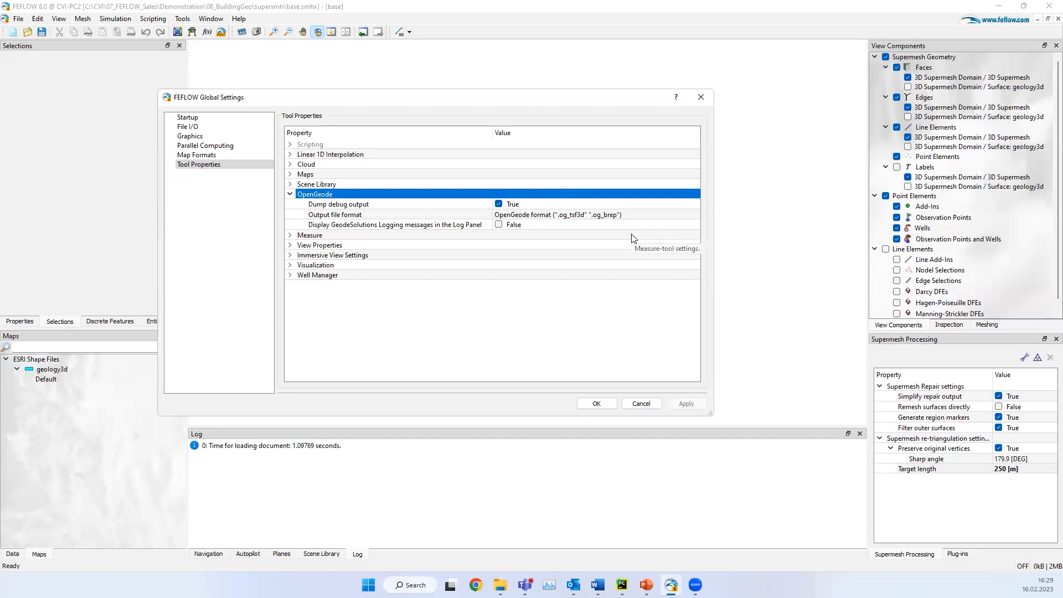
{"action": "left_click", "coordinate": [656, 216]}
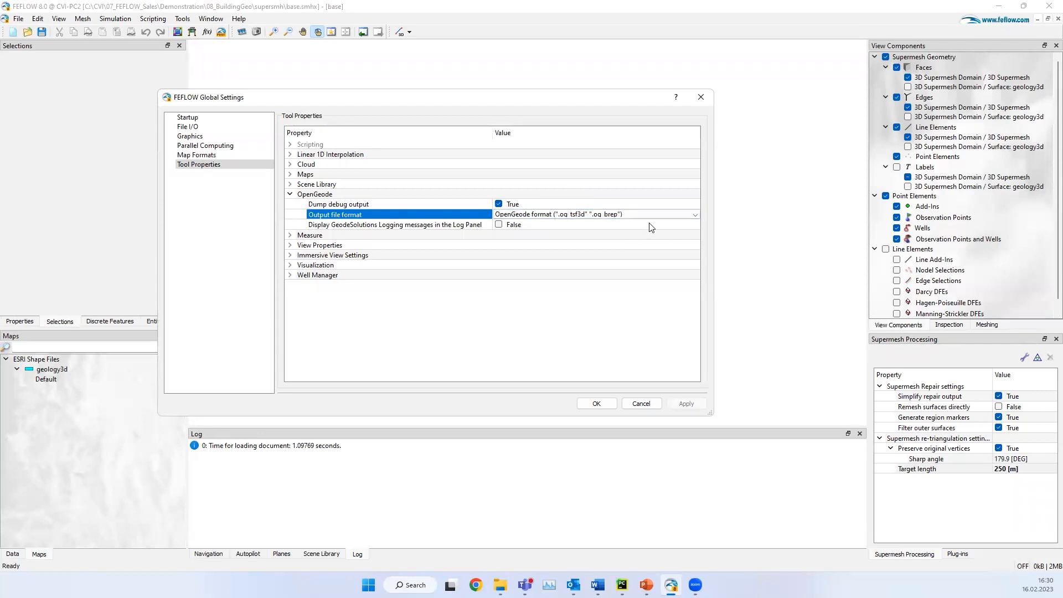
{"action": "left_click", "coordinate": [669, 215]}
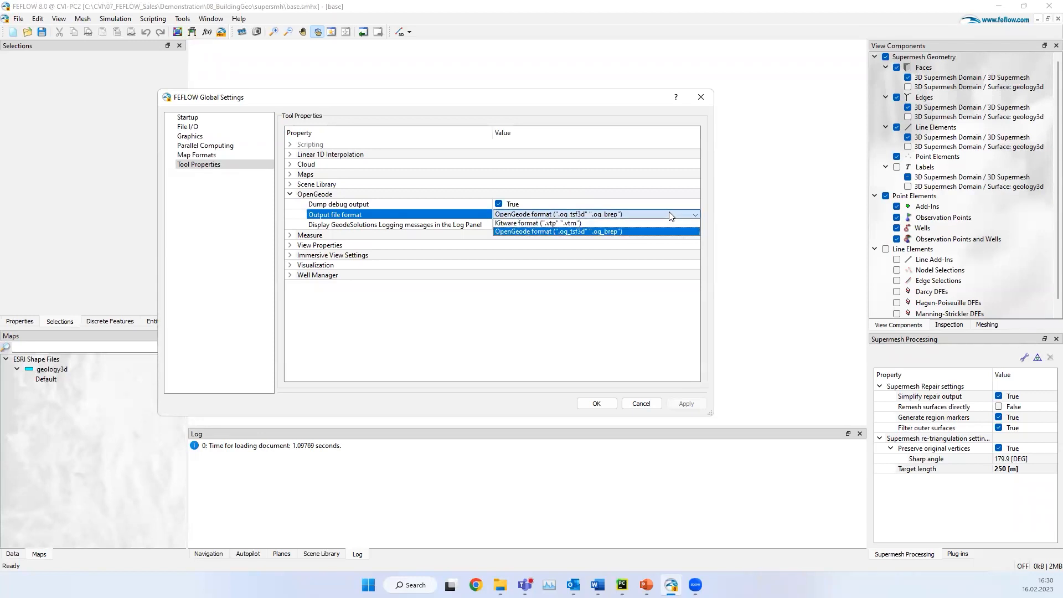
{"action": "left_click", "coordinate": [637, 103]}
{"action": "left_click", "coordinate": [701, 98]}
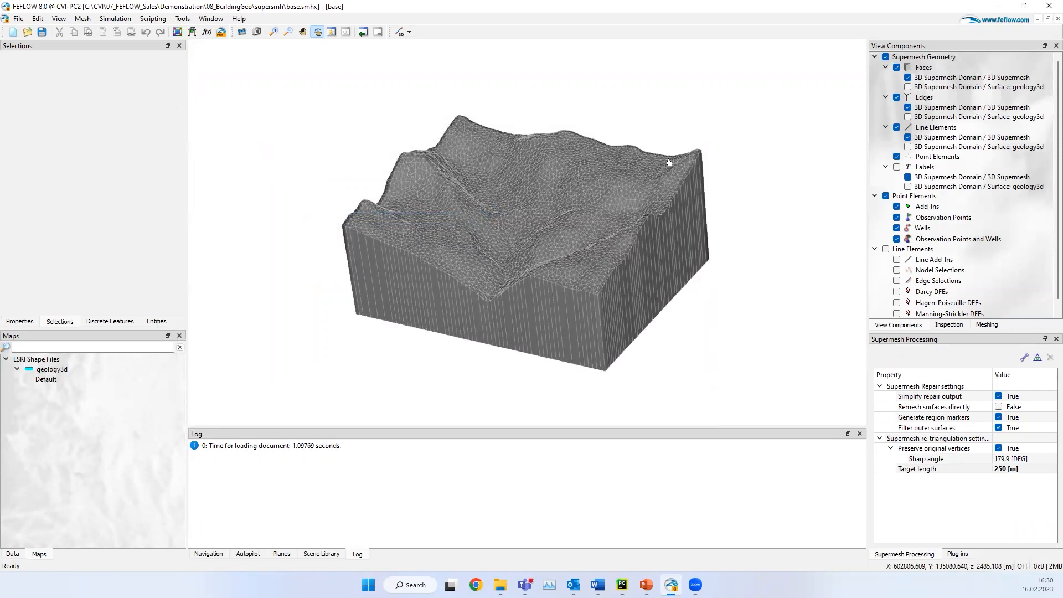
Step: Re-triangulate the supermesh with the current settings and check the new triangles on the block's side faces
{"action": "left_click", "coordinate": [1038, 359]}
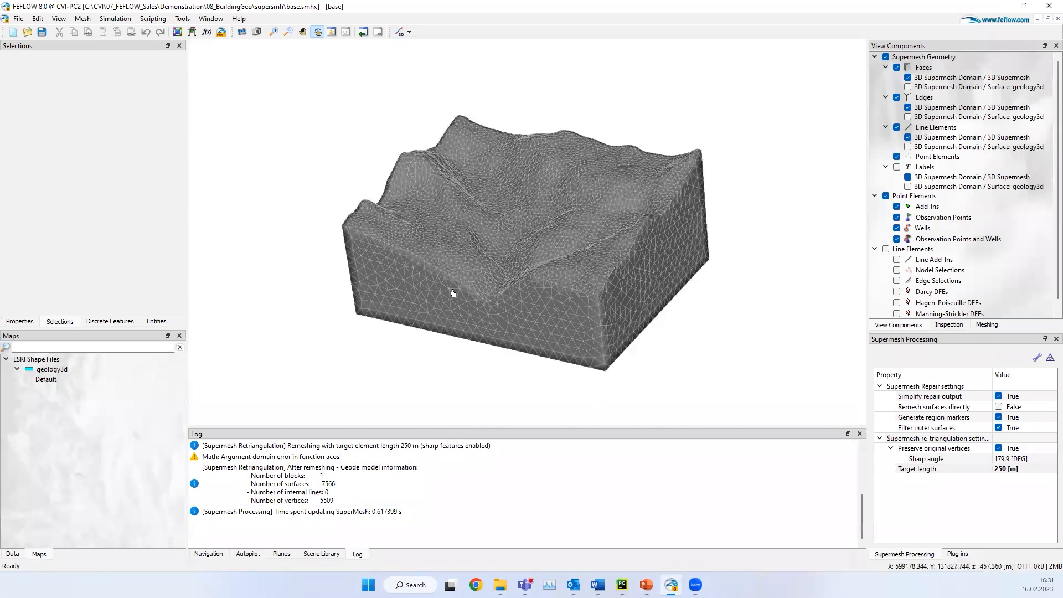
{"action": "left_click_drag", "start_coordinate": [459, 284], "coordinate": [550, 290]}
{"action": "right_click_drag", "start_coordinate": [550, 289], "coordinate": [541, 189]}
{"action": "left_click_drag", "start_coordinate": [668, 203], "coordinate": [445, 249]}
{"action": "scroll", "coordinate": [445, 249], "scroll_direction": "down", "scroll_amount": 4}
Step: Add the six STL maps faults-pyvista-fault1 through faults-pyvista-fault6 from the import+export folder
{"action": "left_click_drag", "start_coordinate": [288, 405], "coordinate": [137, 429]}
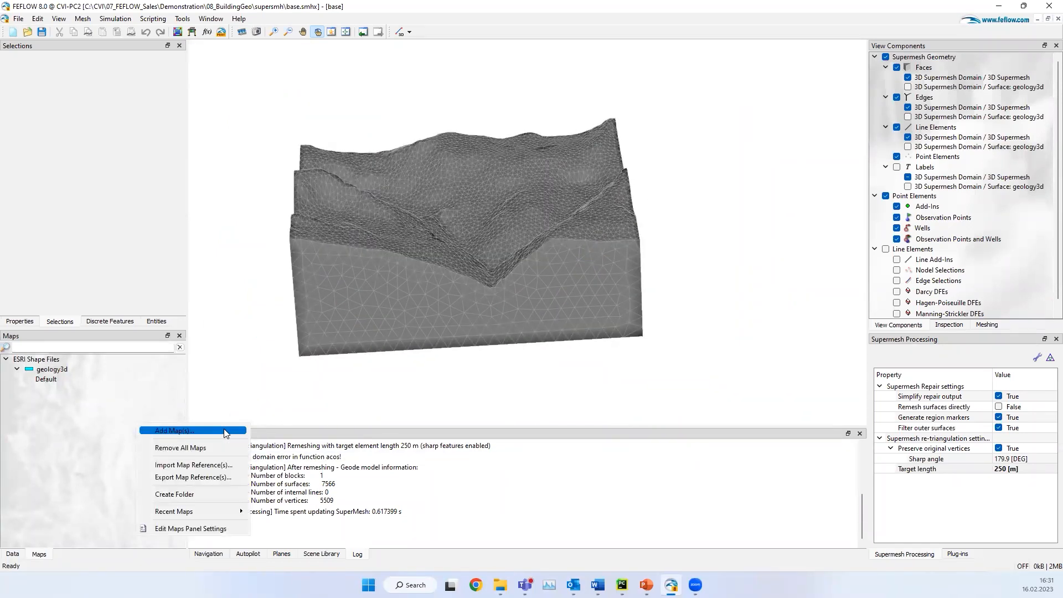
{"action": "left_click", "coordinate": [225, 431]}
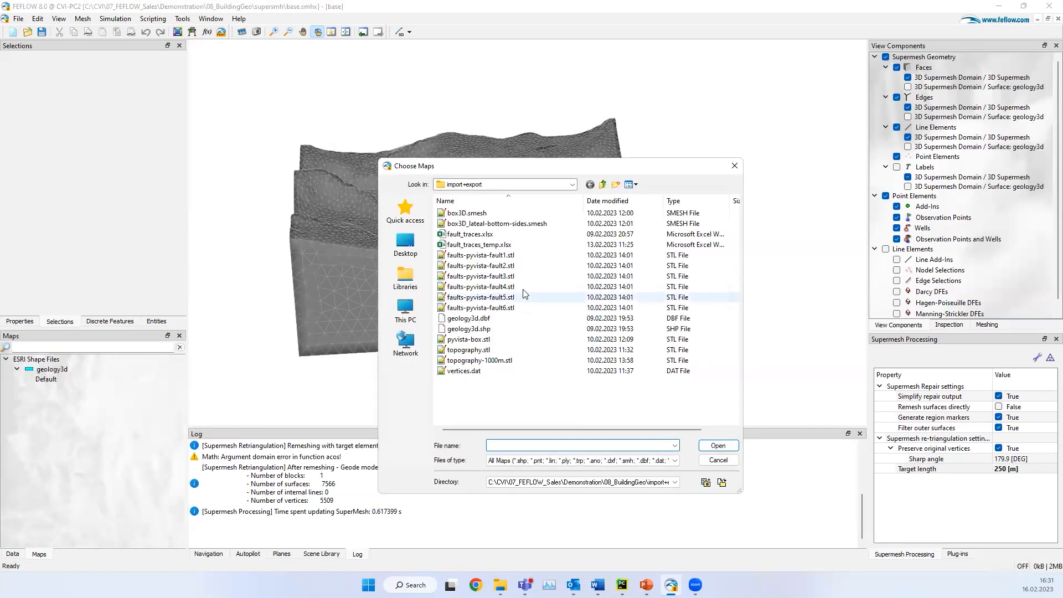
{"action": "left_click", "coordinate": [531, 255]}
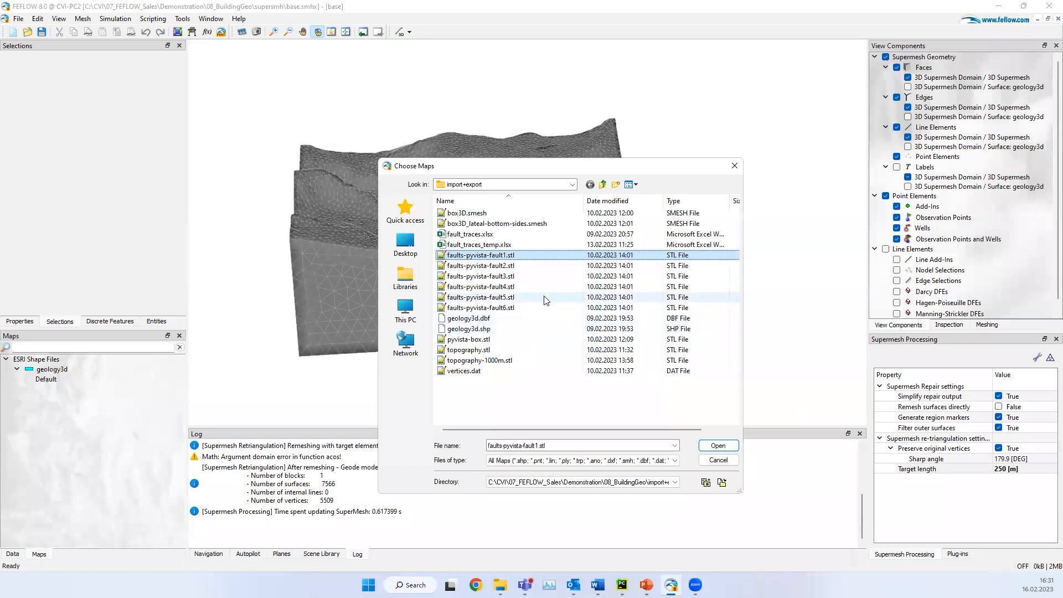
{"action": "left_click", "coordinate": [529, 309], "text": "shift"}
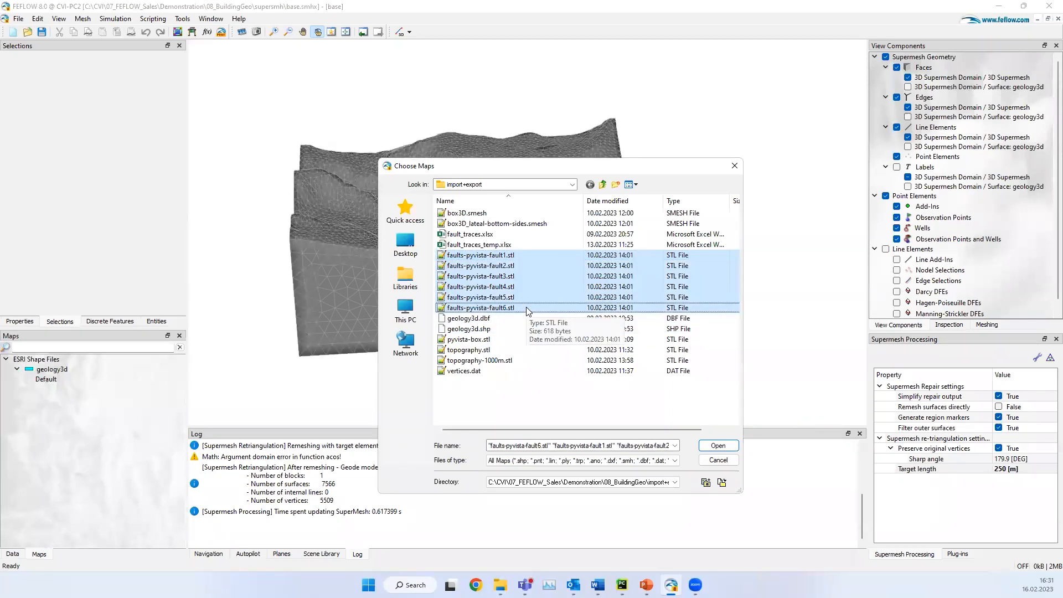
{"action": "key", "text": "Return"}
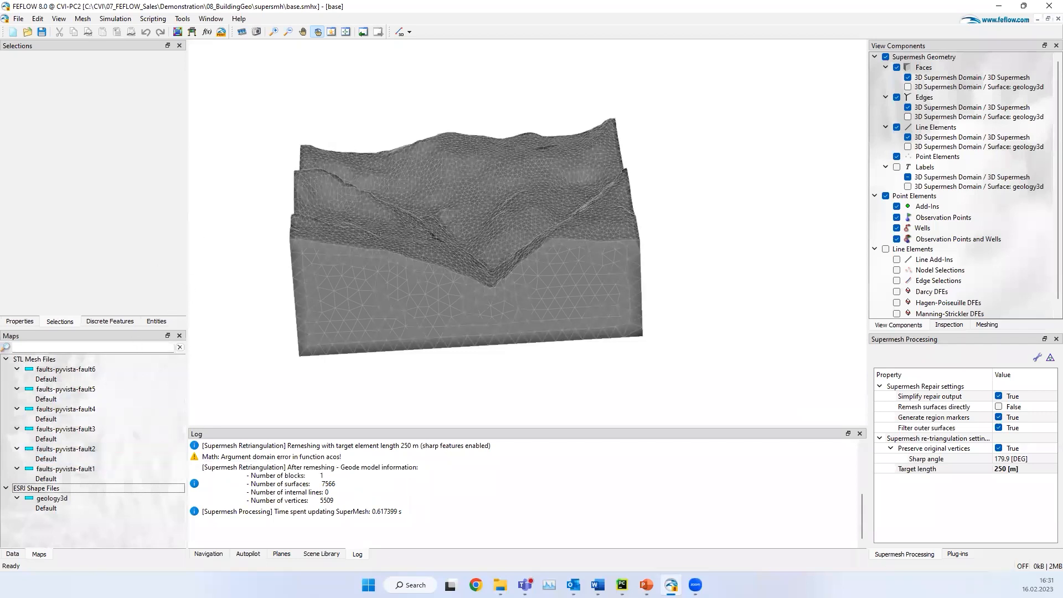
Step: Convert the STL maps faults-pyvista-fault1 and faults-pyvista-fault2 to 3D supermesh element groups with the default conversion settings
{"action": "right_click", "coordinate": [110, 471]}
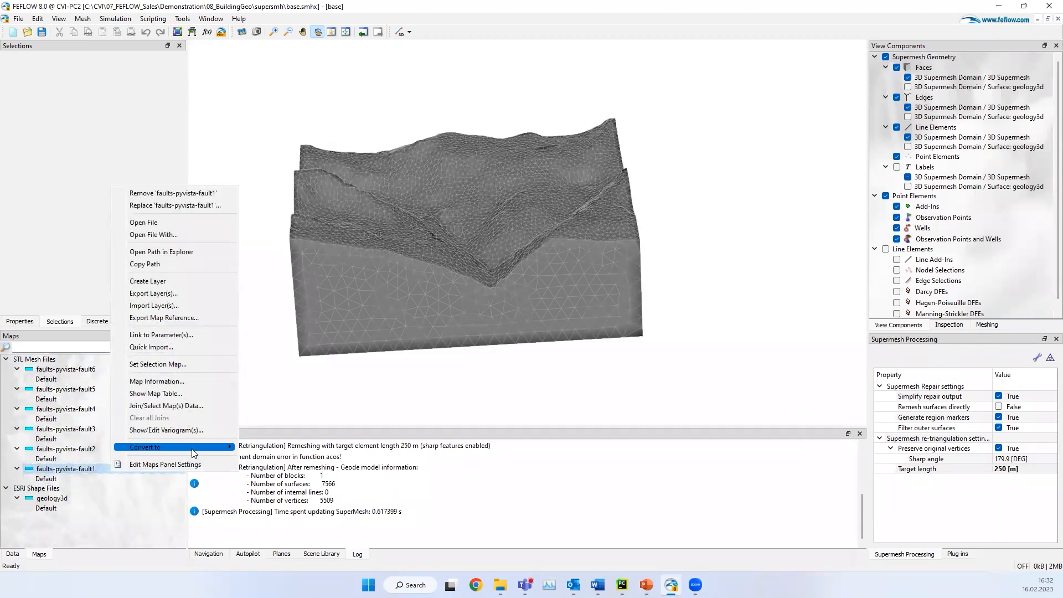
{"action": "mouse_move", "coordinate": [192, 448]}
{"action": "left_click", "coordinate": [294, 447]}
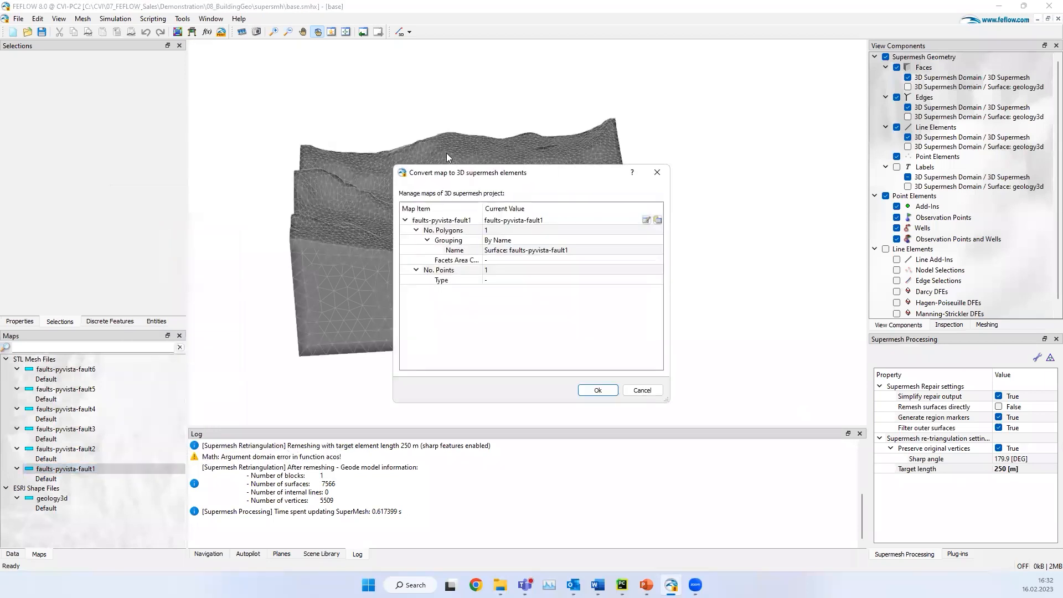
{"action": "left_click", "coordinate": [598, 390]}
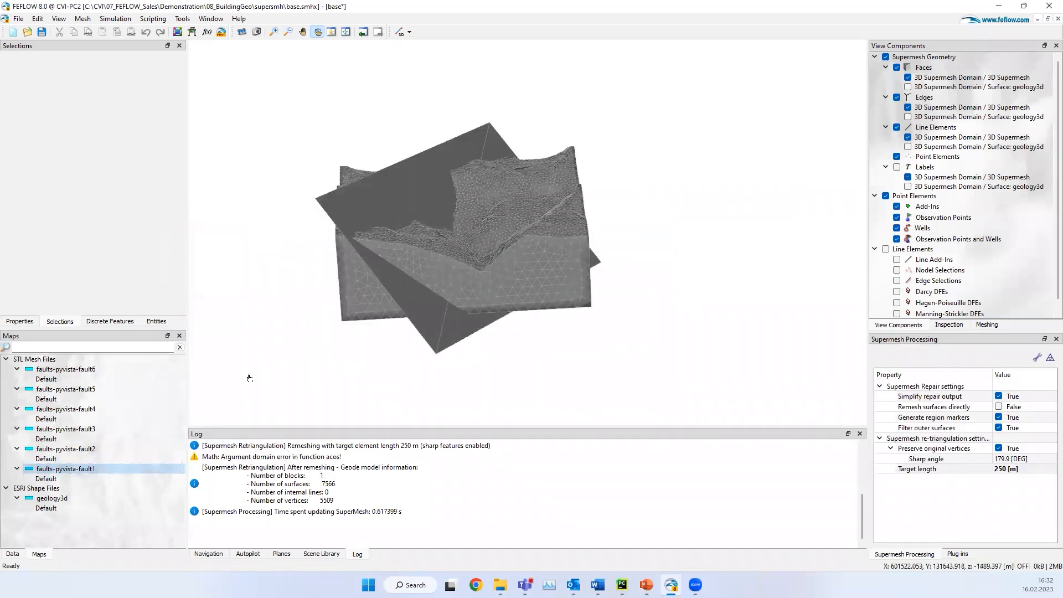
{"action": "right_click", "coordinate": [98, 447]}
{"action": "mouse_move", "coordinate": [148, 419]}
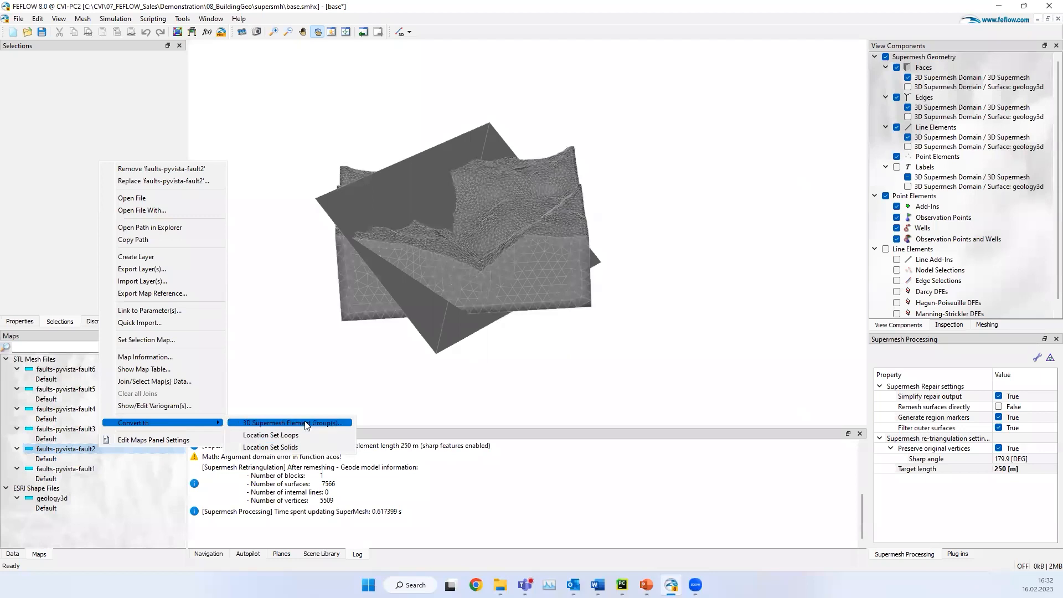
{"action": "left_click", "coordinate": [266, 419]}
{"action": "left_click", "coordinate": [598, 390]}
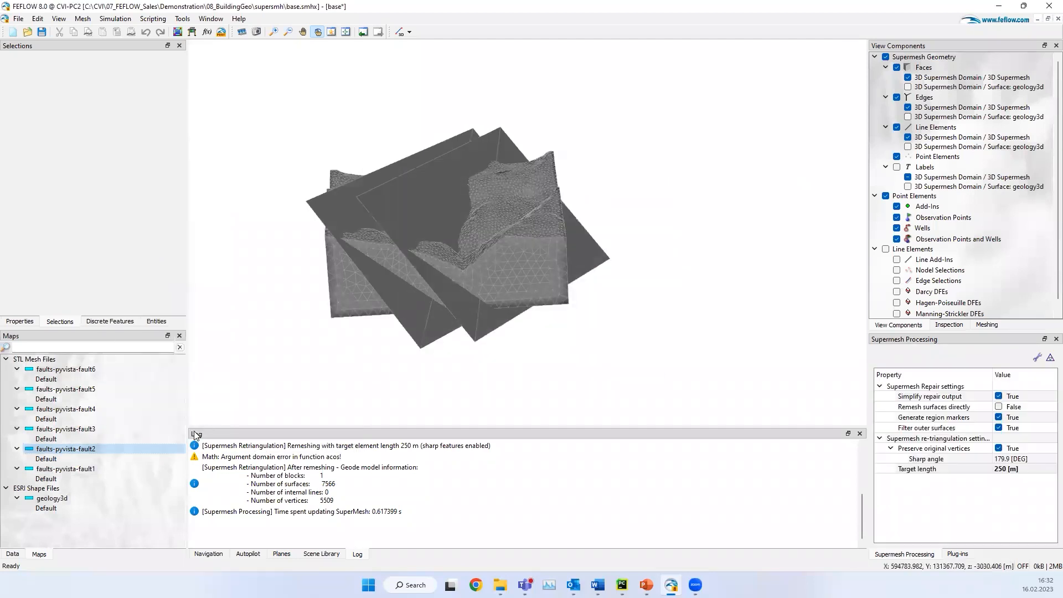
Step: Convert the maps faults-pyvista-fault3 and faults-pyvista-fault4 to 3D supermesh element groups, keeping the default grouping by name
{"action": "right_click", "coordinate": [71, 429]}
{"action": "mouse_move", "coordinate": [124, 405]}
{"action": "left_click", "coordinate": [279, 405]}
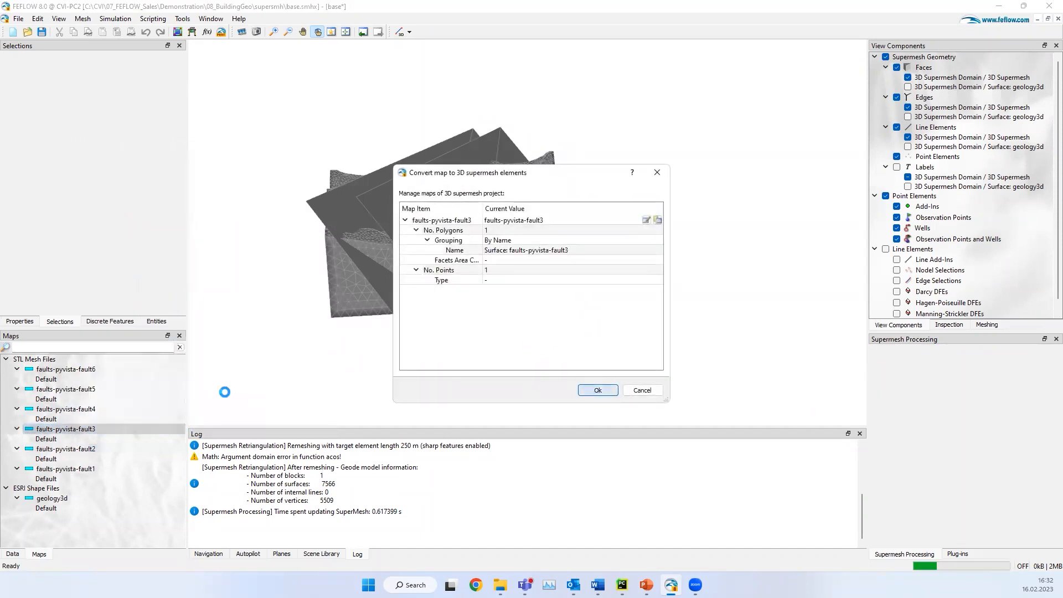
{"action": "key", "text": "Return"}
{"action": "right_click", "coordinate": [100, 408]}
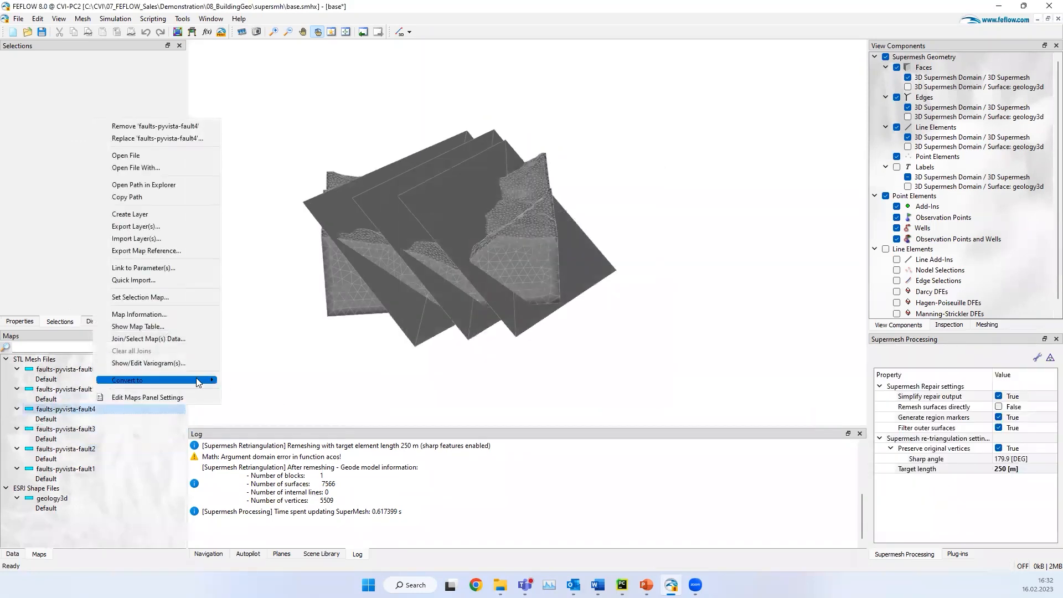
{"action": "mouse_move", "coordinate": [166, 379]}
{"action": "left_click", "coordinate": [268, 380]}
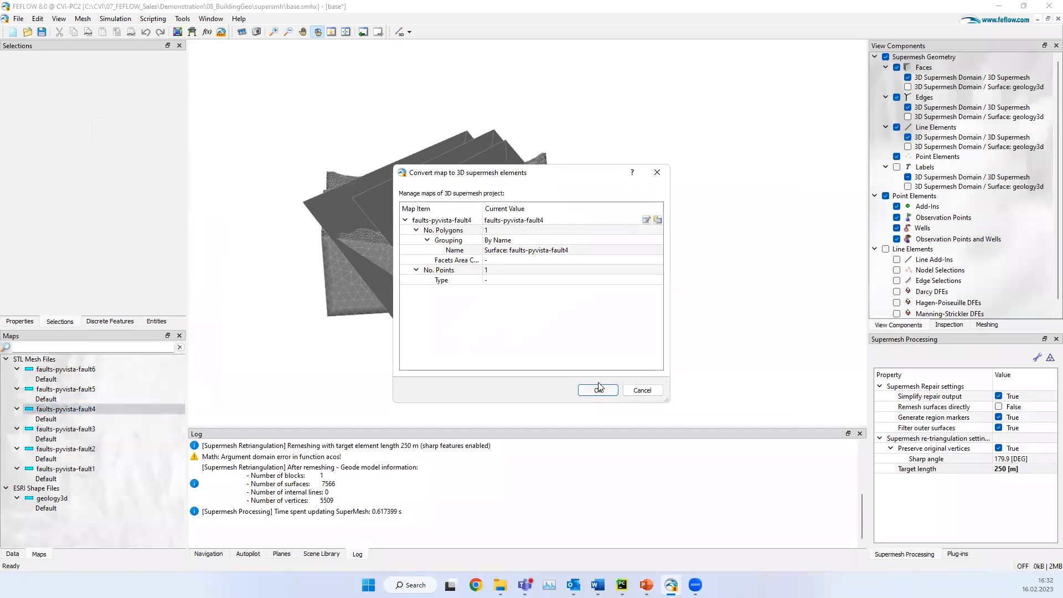
{"action": "left_click", "coordinate": [589, 391]}
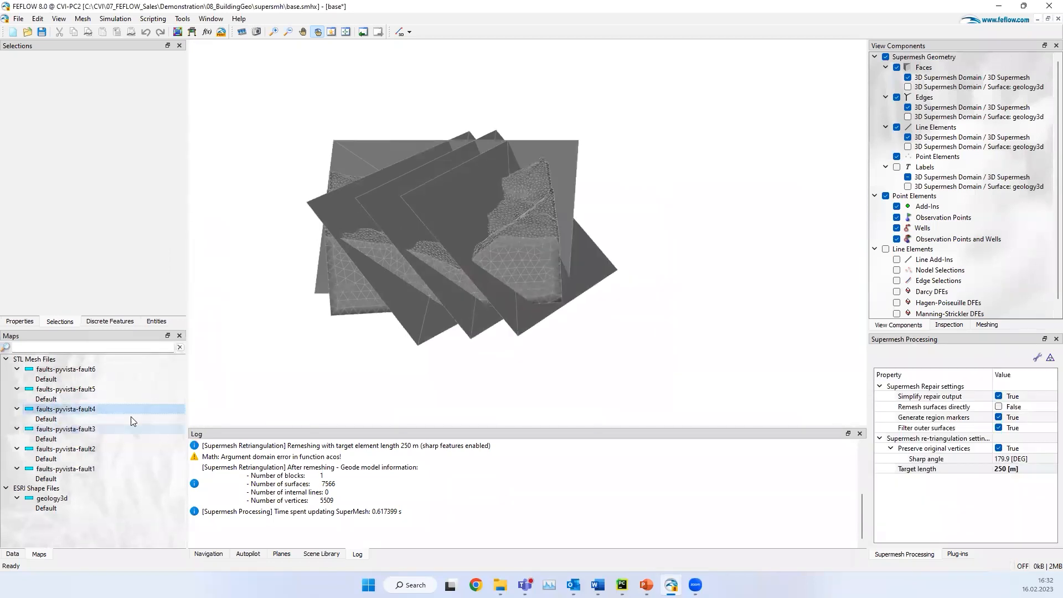
Step: Convert the remaining fault maps, faults-pyvista-fault5 and faults-pyvista-fault6, to 3D supermesh element groups
{"action": "right_click", "coordinate": [141, 384]}
{"action": "mouse_move", "coordinate": [177, 360]}
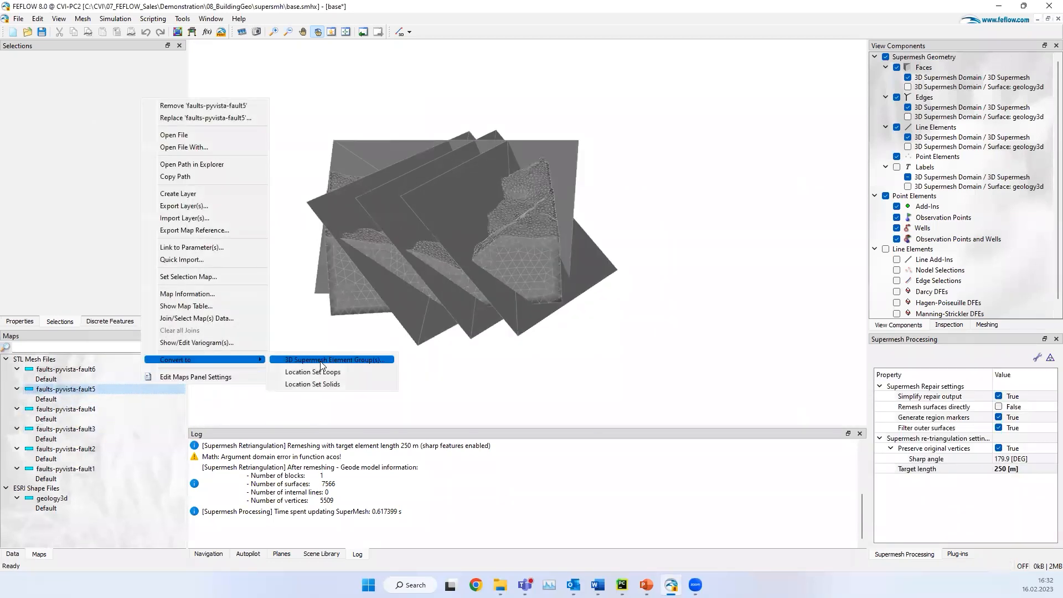
{"action": "left_click", "coordinate": [310, 361]}
{"action": "left_click", "coordinate": [597, 390]}
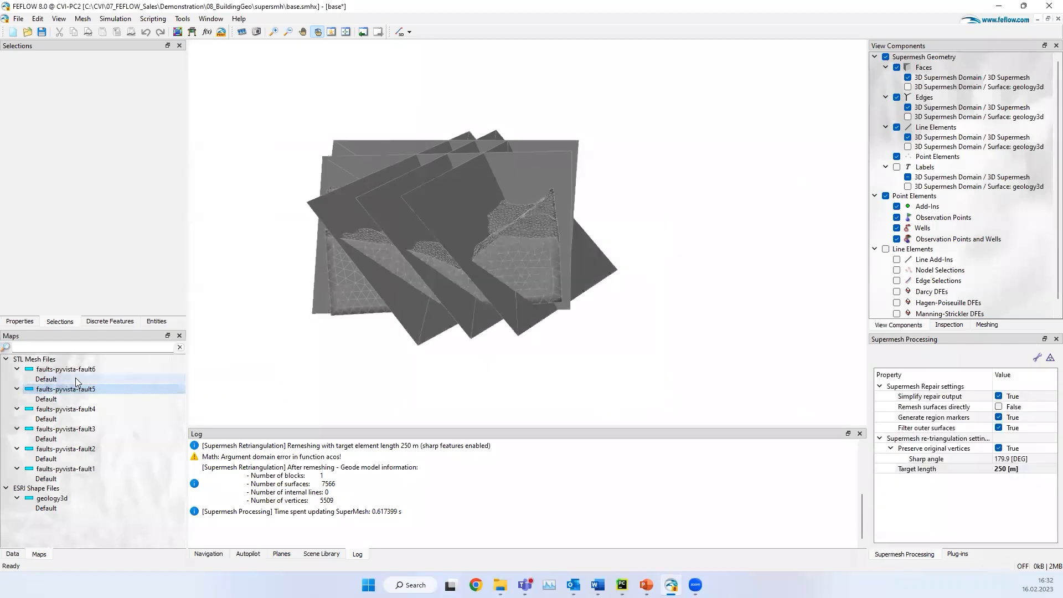
{"action": "right_click", "coordinate": [92, 375]}
{"action": "mouse_move", "coordinate": [160, 350]}
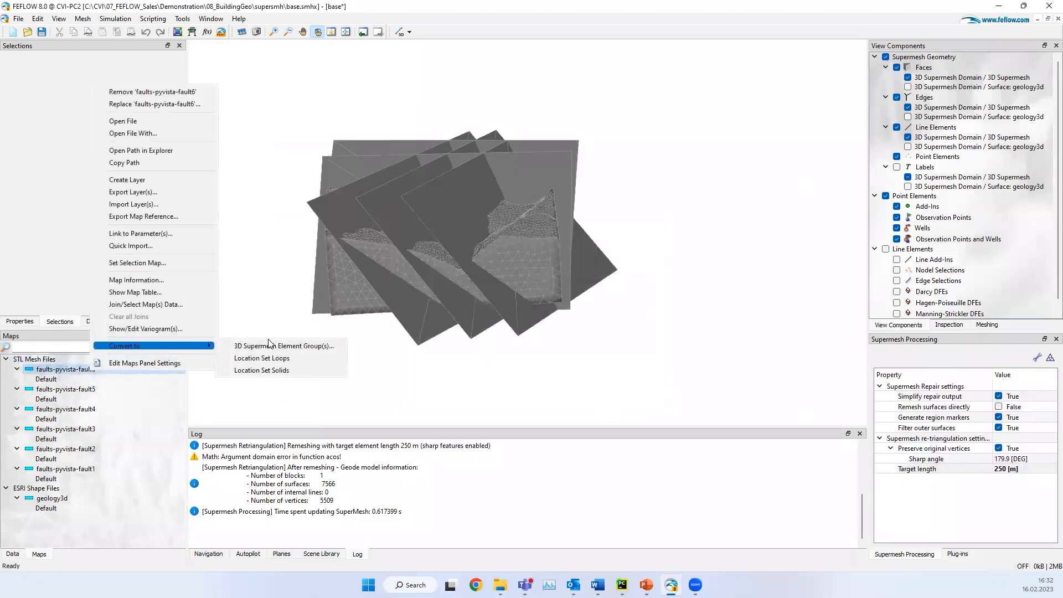
{"action": "left_click", "coordinate": [277, 344]}
{"action": "left_click", "coordinate": [594, 384]}
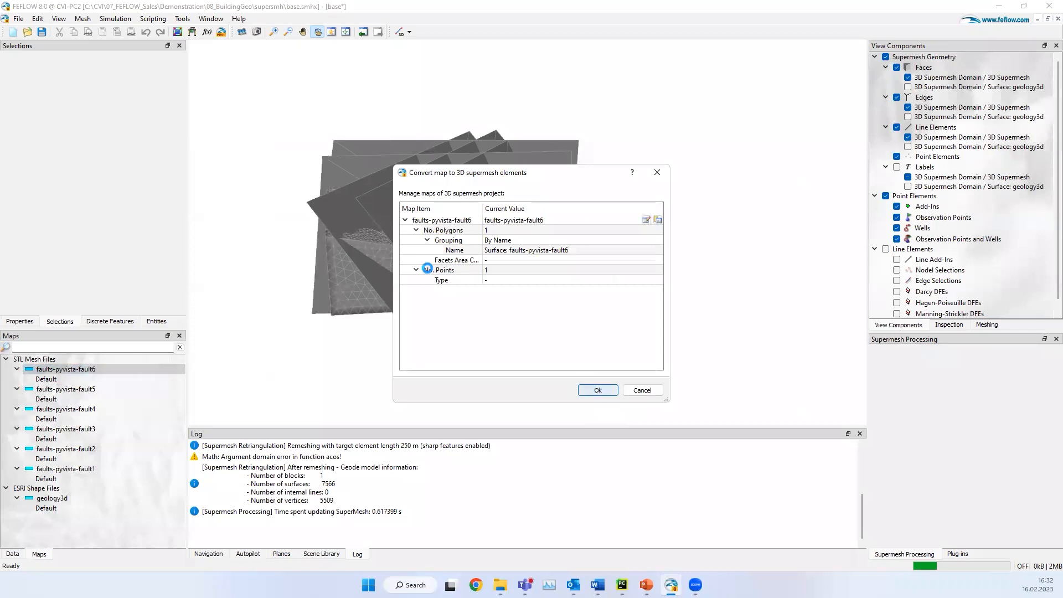
Step: Repair the supermesh containing the six fault planes with the current repair settings and inspect the fault traces on the block
{"action": "left_click_drag", "start_coordinate": [451, 219], "coordinate": [501, 252]}
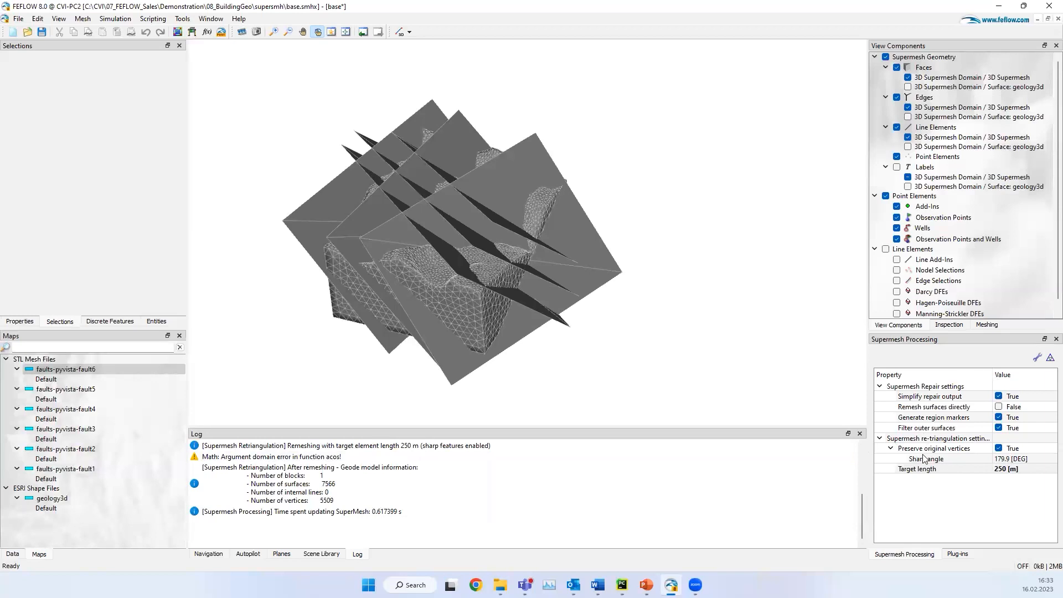
{"action": "left_click_drag", "start_coordinate": [455, 311], "coordinate": [443, 314]}
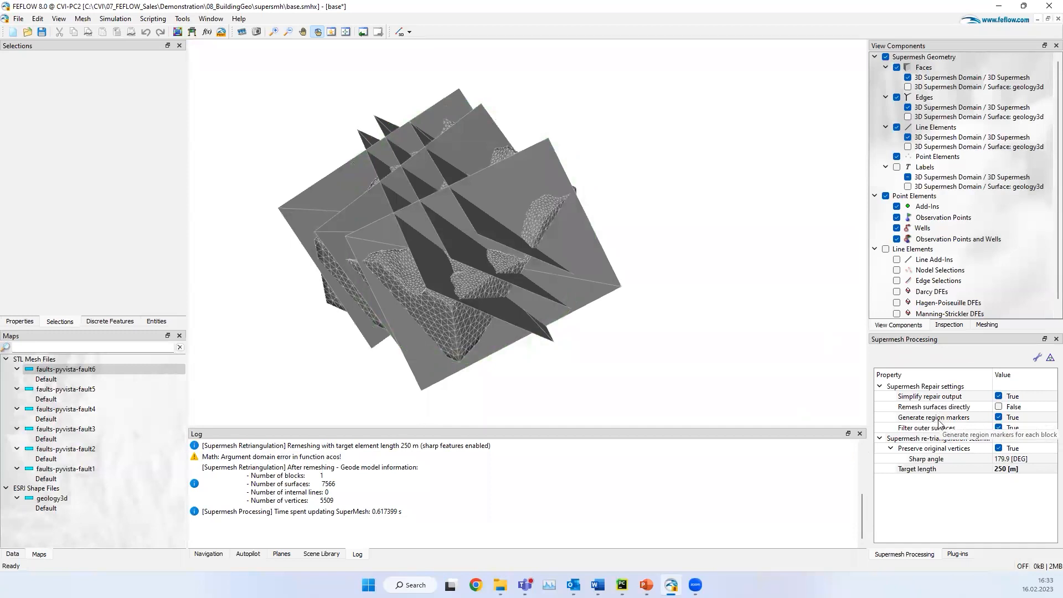
{"action": "left_click_drag", "start_coordinate": [579, 320], "coordinate": [379, 183]}
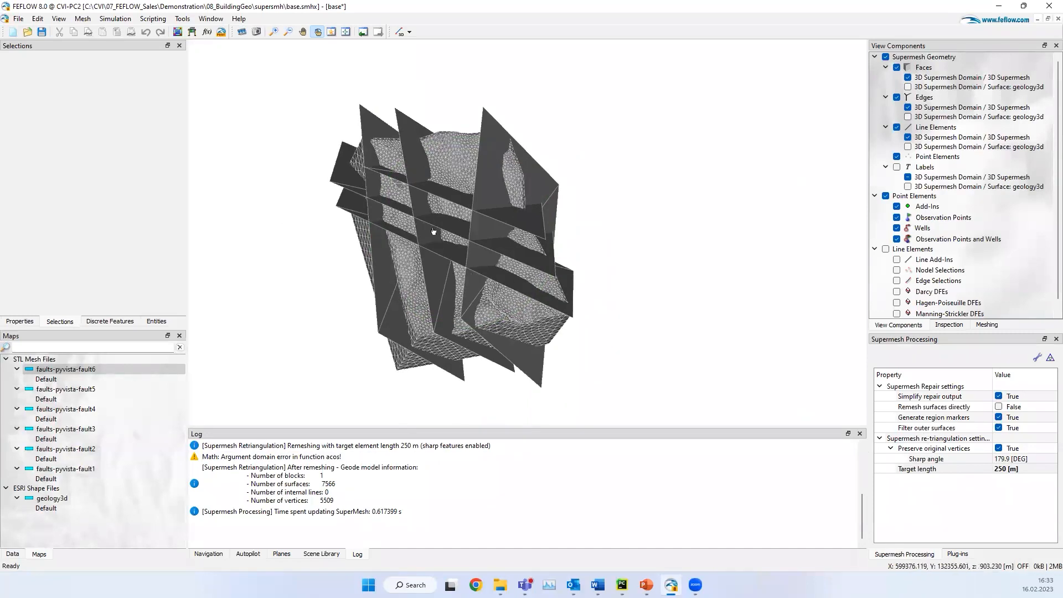
{"action": "left_click_drag", "start_coordinate": [427, 160], "coordinate": [428, 287]}
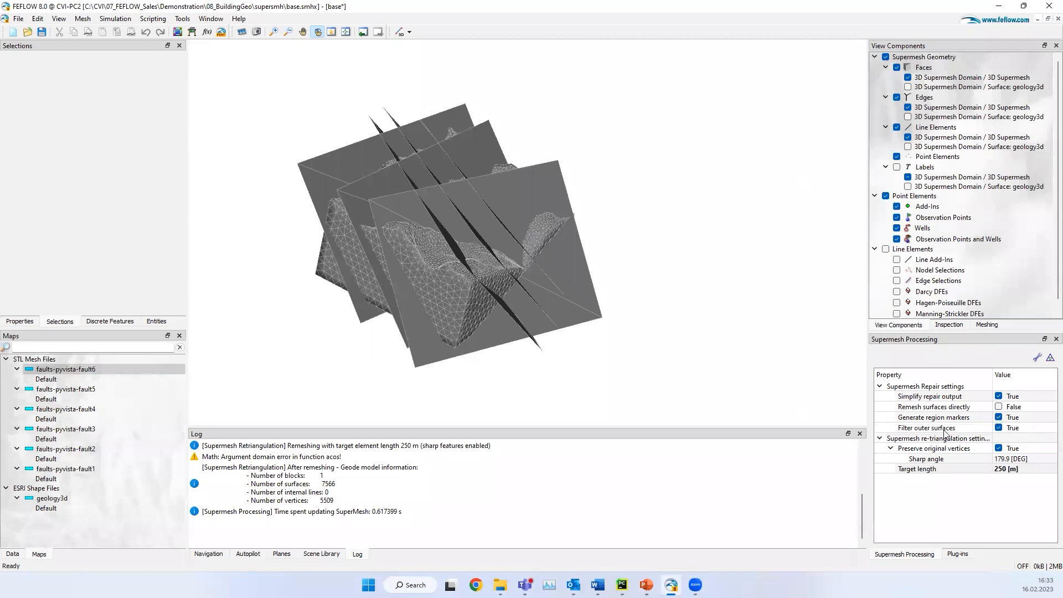
{"action": "left_click_drag", "start_coordinate": [441, 271], "coordinate": [571, 240]}
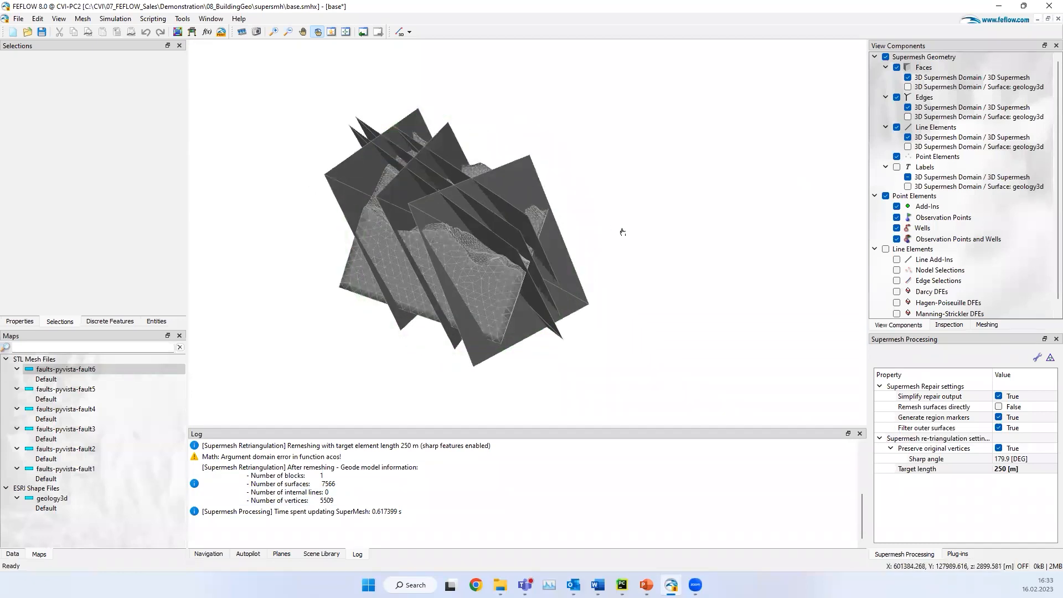
{"action": "left_click", "coordinate": [1035, 359]}
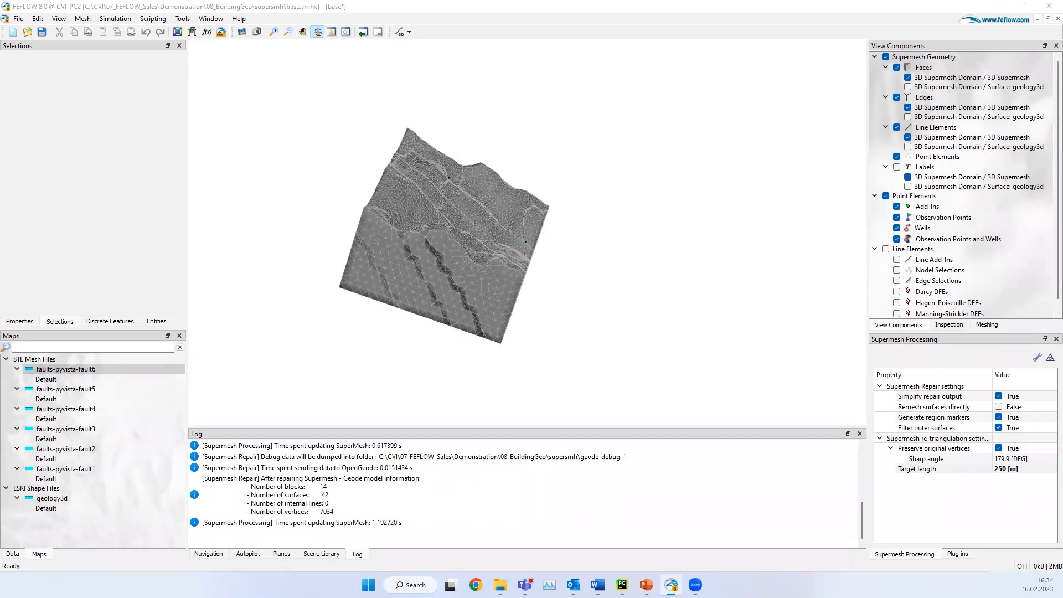
{"action": "left_click_drag", "start_coordinate": [392, 250], "coordinate": [348, 231]}
{"action": "scroll", "coordinate": [333, 258], "scroll_direction": "up", "scroll_amount": 4}
{"action": "left_click_drag", "start_coordinate": [527, 261], "coordinate": [582, 344]}
{"action": "left_click_drag", "start_coordinate": [413, 266], "coordinate": [352, 168]}
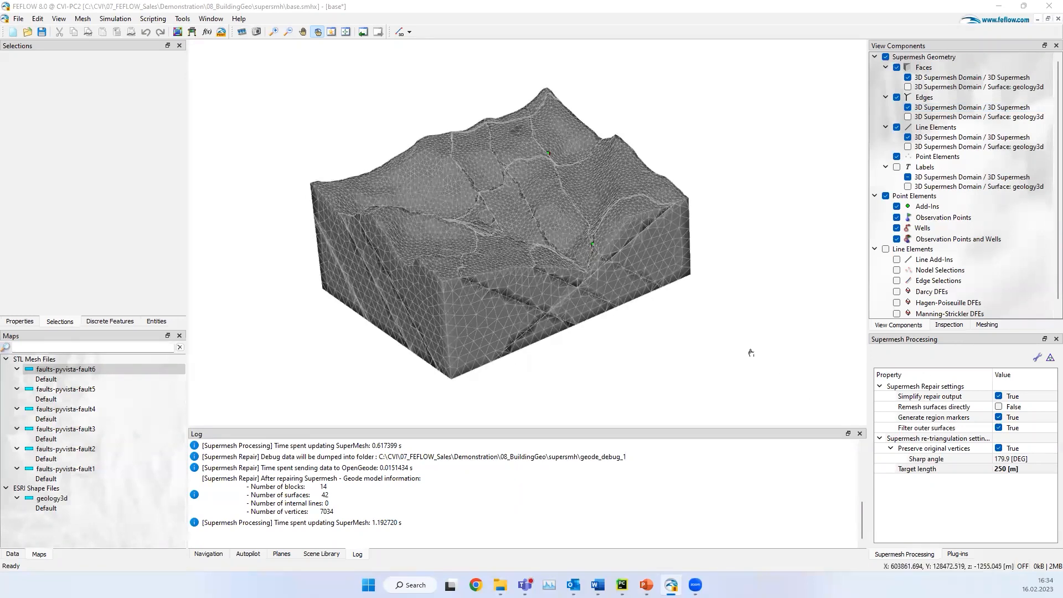
{"action": "left_click_drag", "start_coordinate": [465, 418], "coordinate": [389, 314]}
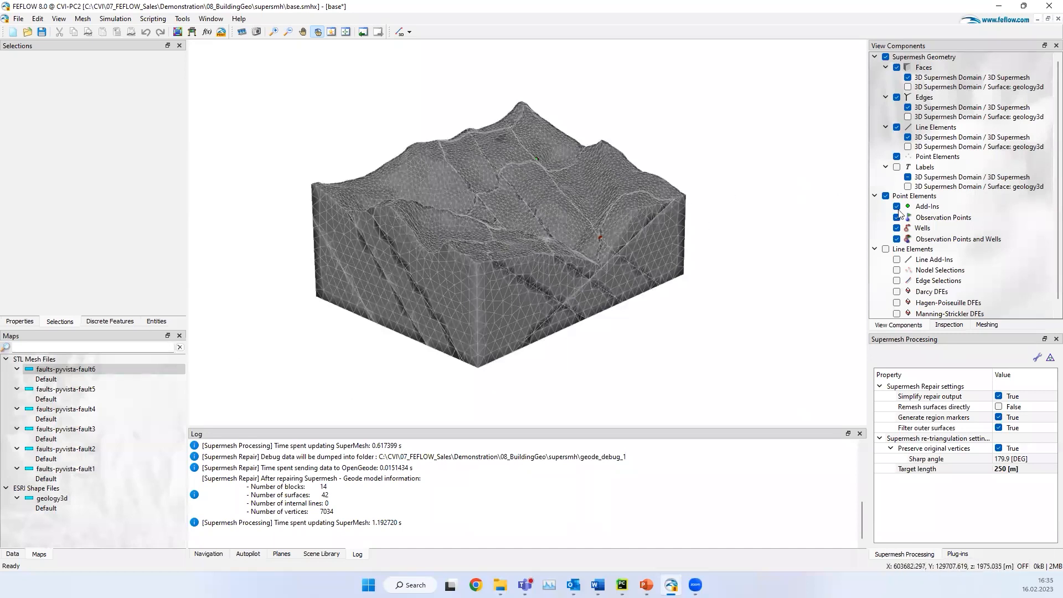
Step: Enable Preserve external boundary (-Y) in the TetGen properties and generate the 3D finite-element mesh from the supermesh
{"action": "left_click", "coordinate": [986, 324]}
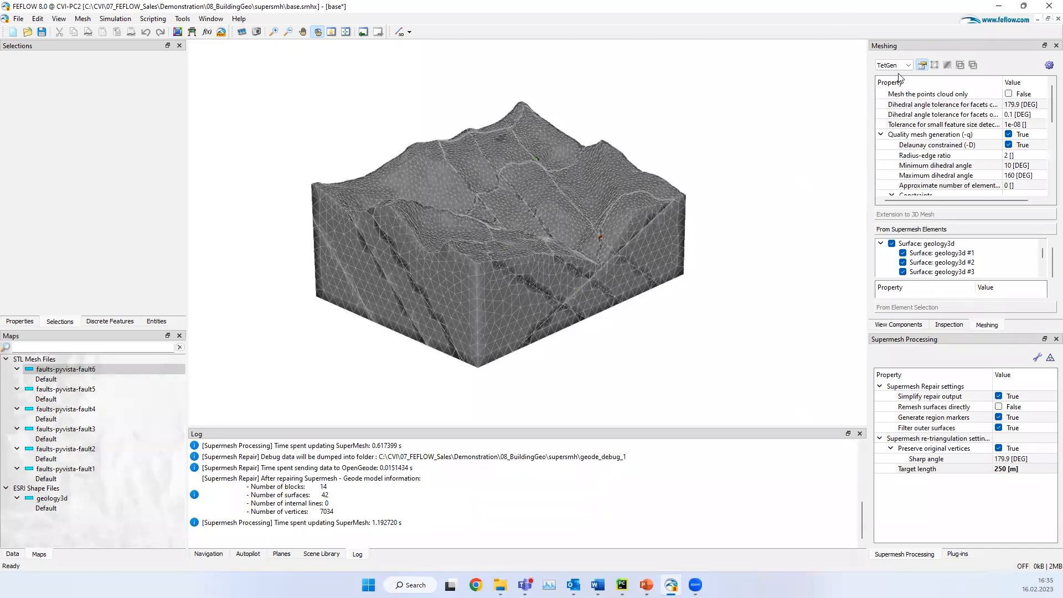
{"action": "scroll", "coordinate": [979, 174], "scroll_direction": "down", "scroll_amount": 1}
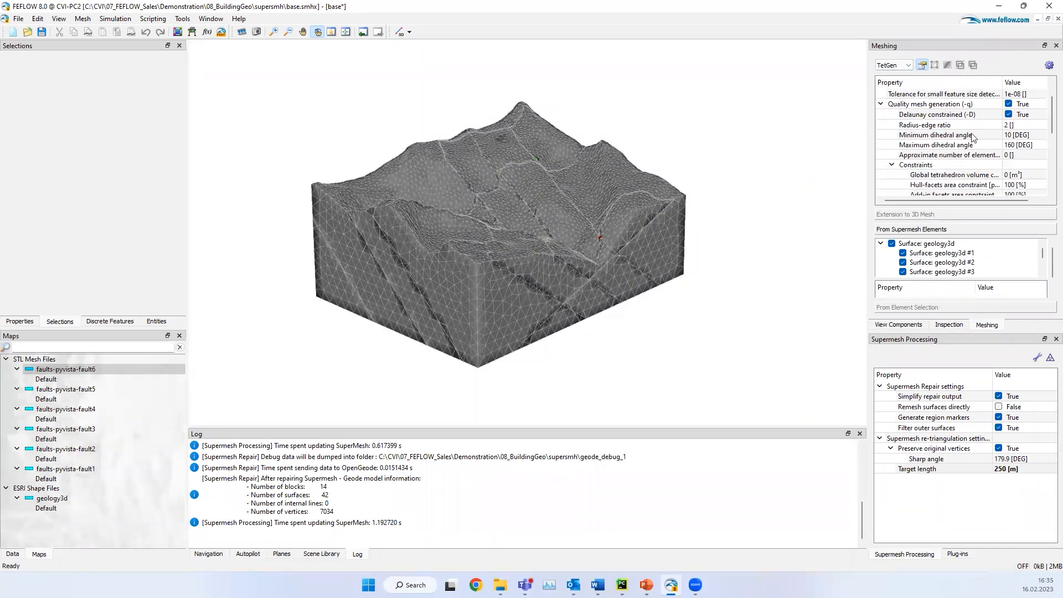
{"action": "scroll", "coordinate": [974, 155], "scroll_direction": "down", "scroll_amount": 1}
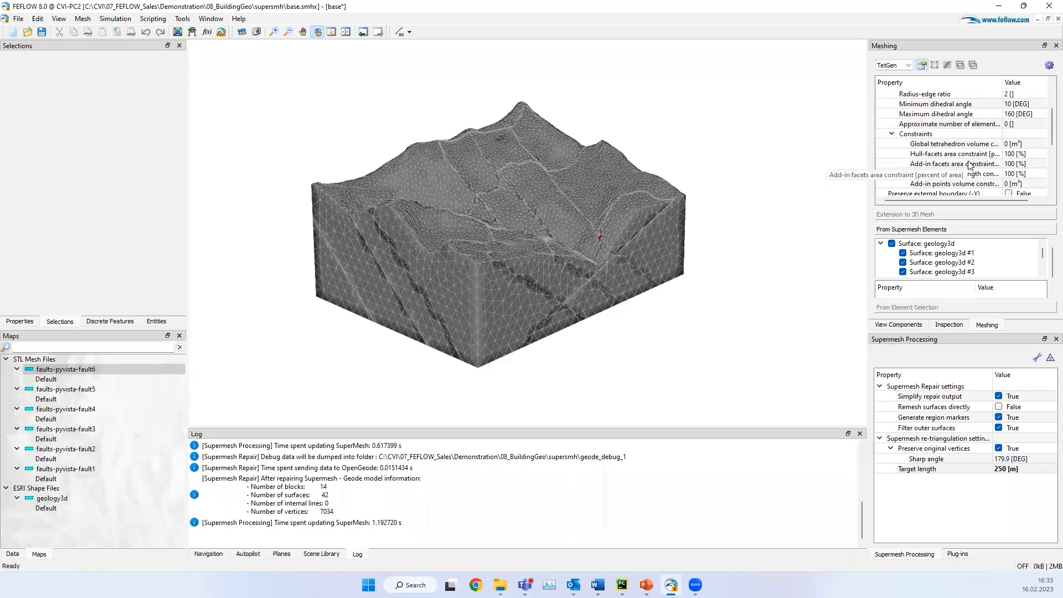
{"action": "scroll", "coordinate": [969, 165], "scroll_direction": "down", "scroll_amount": 2}
{"action": "left_click", "coordinate": [1009, 134]}
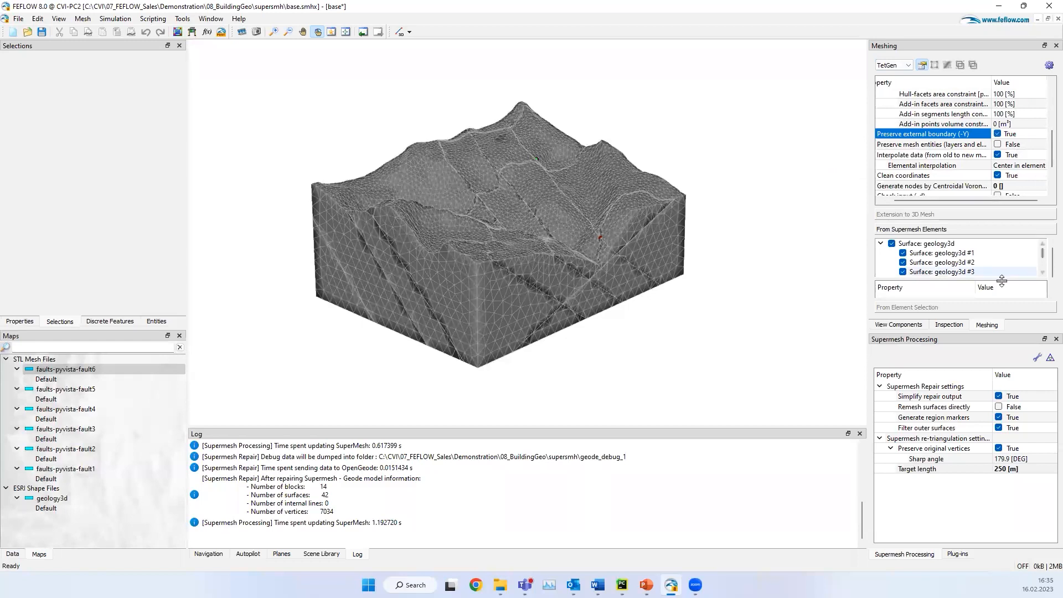
{"action": "left_click", "coordinate": [1049, 65]}
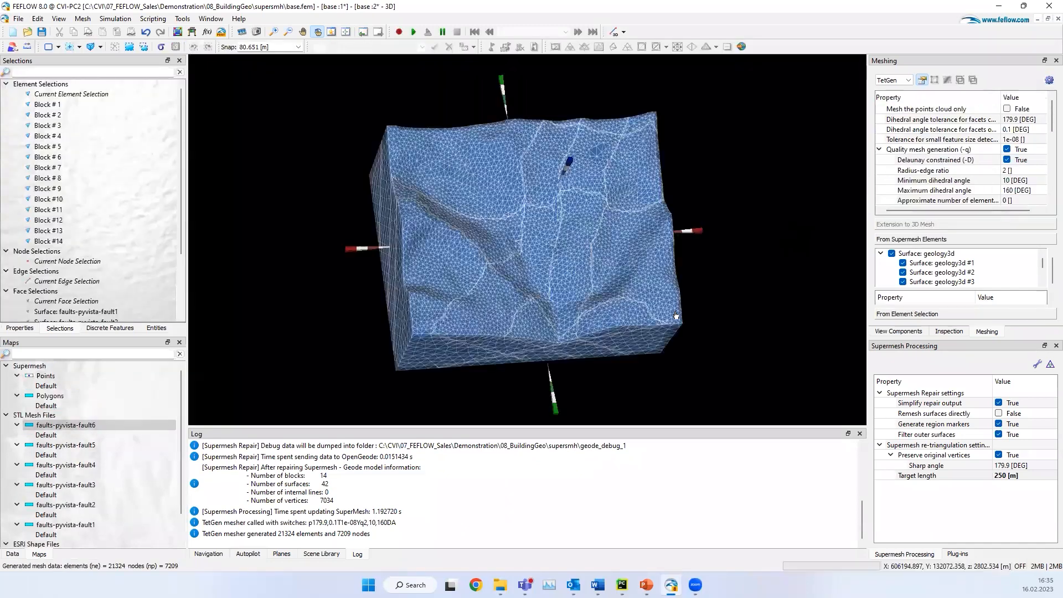
Step: Examine the generated tetrahedral mesh, including a close look at the element refinement along the fault intersections on the side face
{"action": "left_click_drag", "start_coordinate": [516, 342], "coordinate": [573, 320]}
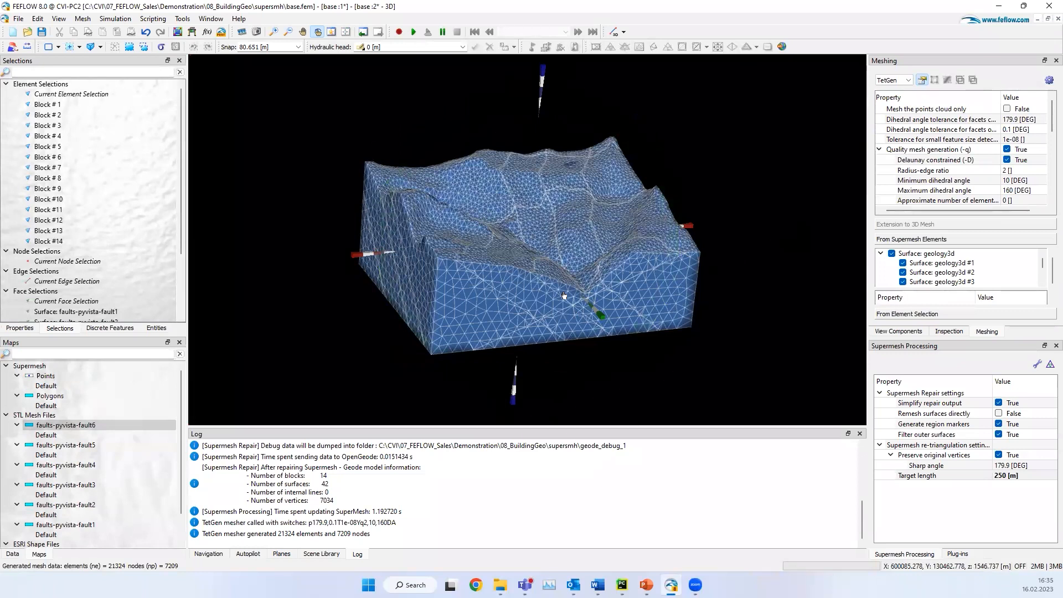
{"action": "left_click_drag", "start_coordinate": [547, 275], "coordinate": [471, 260]}
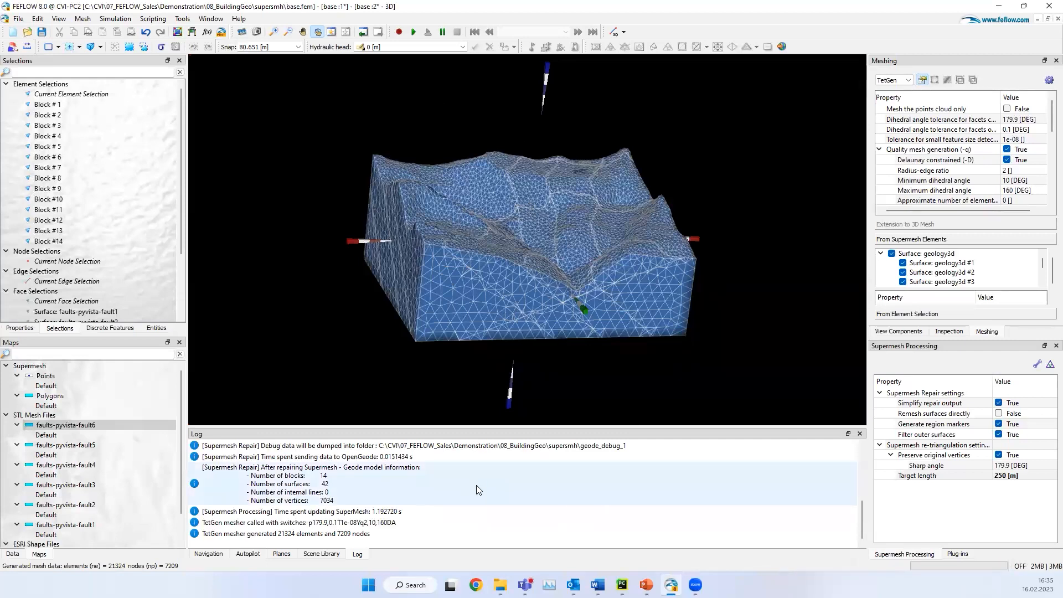
{"action": "left_click", "coordinate": [12, 554]}
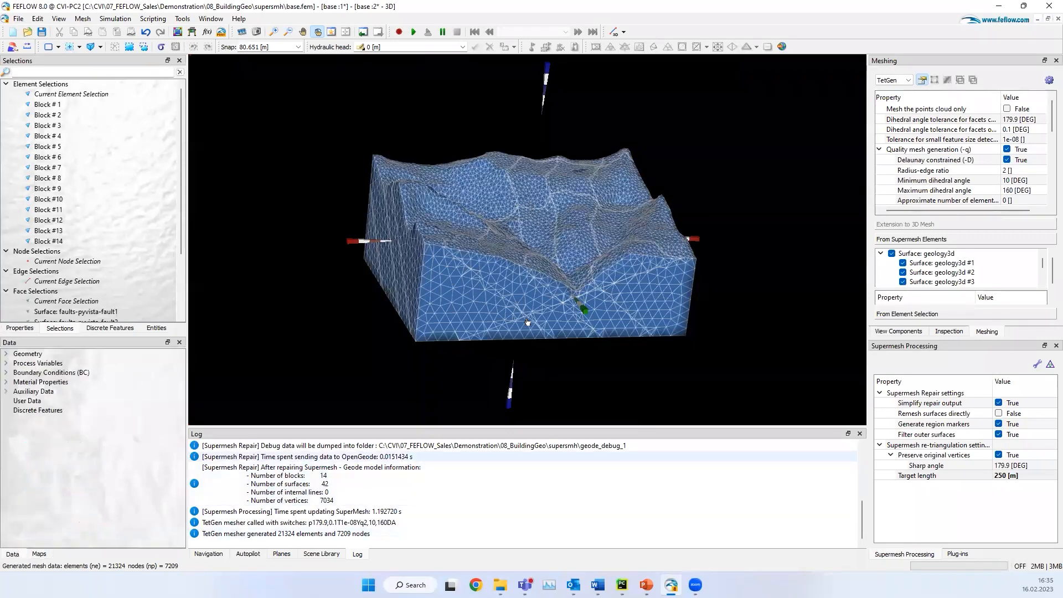
{"action": "right_click_drag", "start_coordinate": [540, 315], "coordinate": [561, 291]}
{"action": "scroll", "coordinate": [657, 261], "scroll_direction": "up", "scroll_amount": 1}
{"action": "scroll", "coordinate": [586, 292], "scroll_direction": "up", "scroll_amount": 3}
{"action": "scroll", "coordinate": [589, 285], "scroll_direction": "down", "scroll_amount": 2}
{"action": "scroll", "coordinate": [543, 300], "scroll_direction": "down", "scroll_amount": 2}
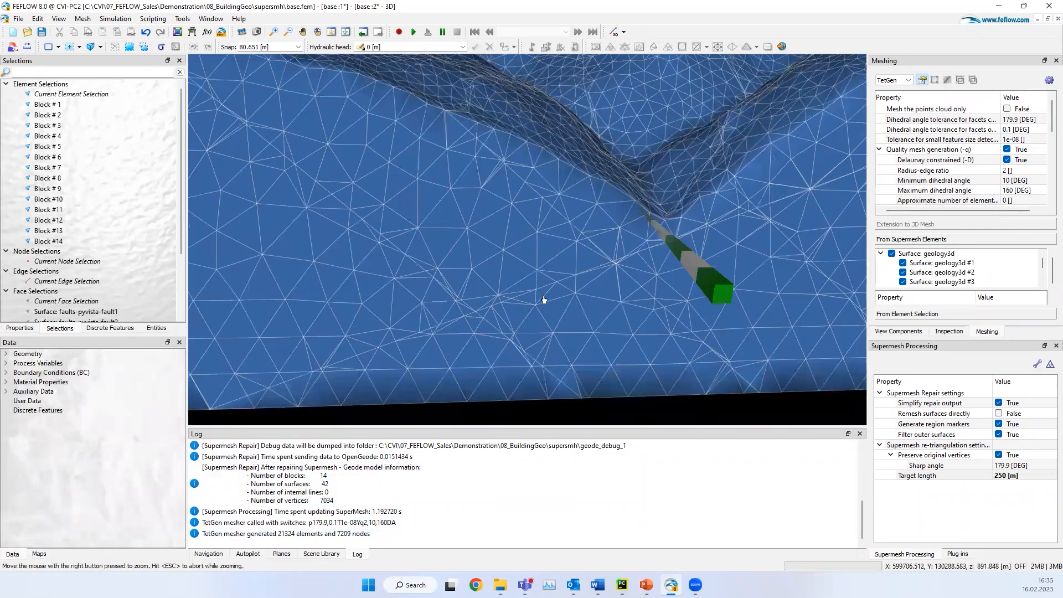
{"action": "scroll", "coordinate": [543, 300], "scroll_direction": "down", "scroll_amount": 2}
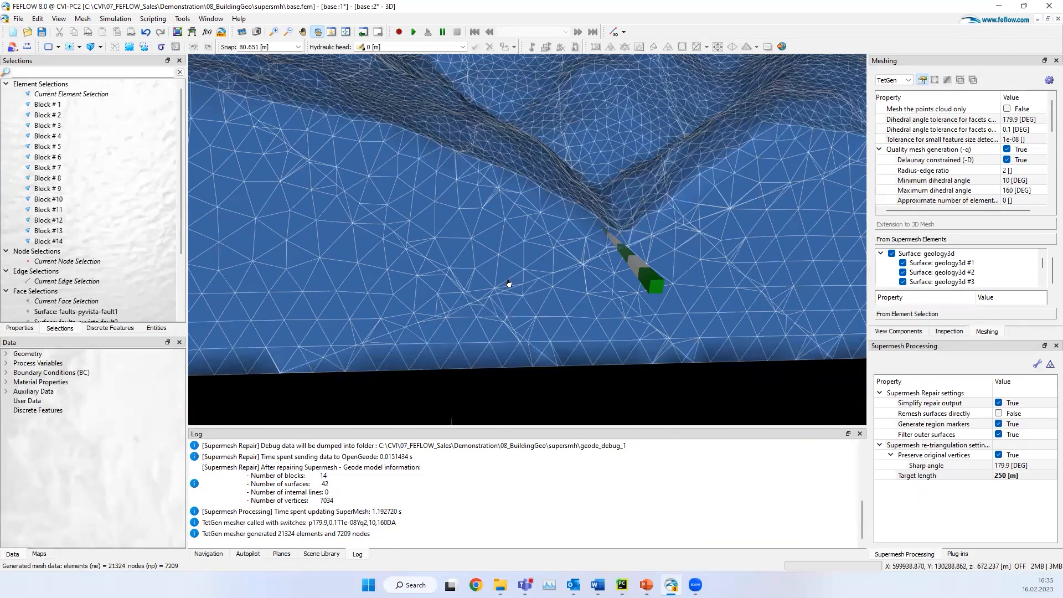
Step: Display the Aspect ratio auxiliary data on the whole mesh to check element quality along the faults
{"action": "right_click_drag", "start_coordinate": [476, 309], "coordinate": [236, 302]}
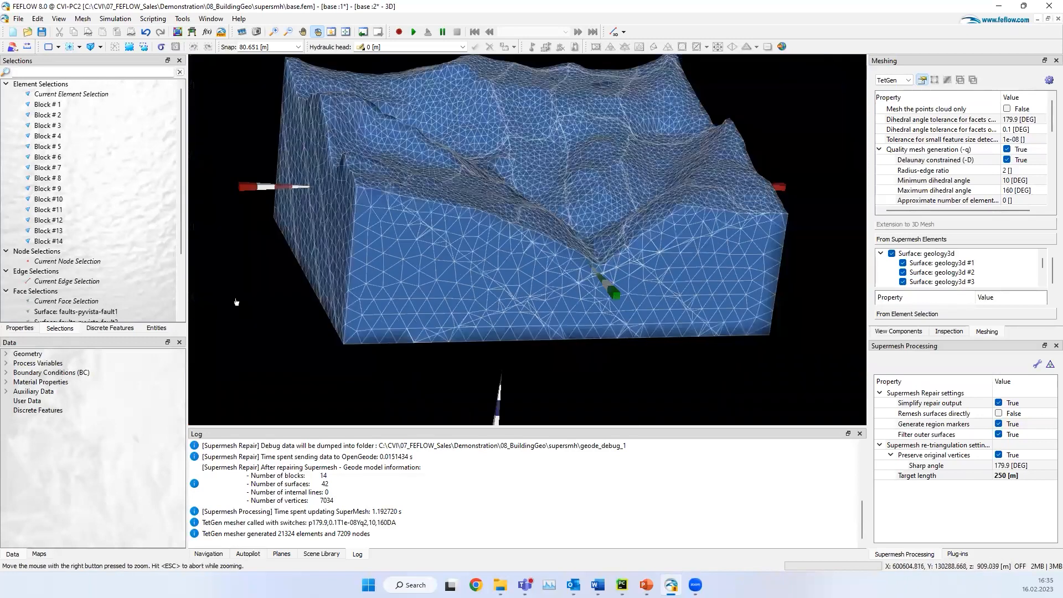
{"action": "left_click_drag", "start_coordinate": [415, 281], "coordinate": [8, 399]}
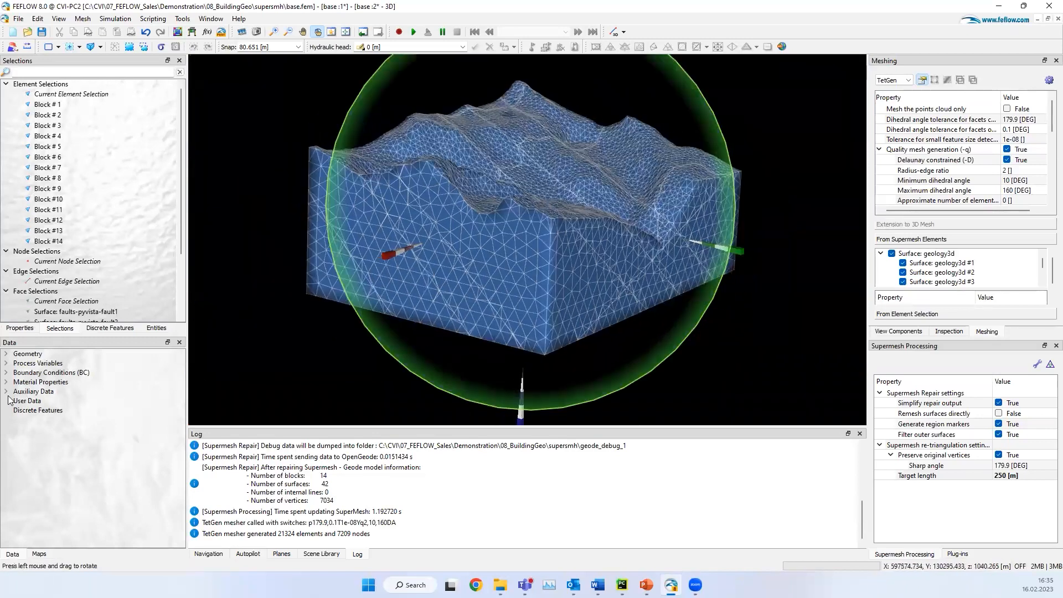
{"action": "left_click", "coordinate": [6, 391]}
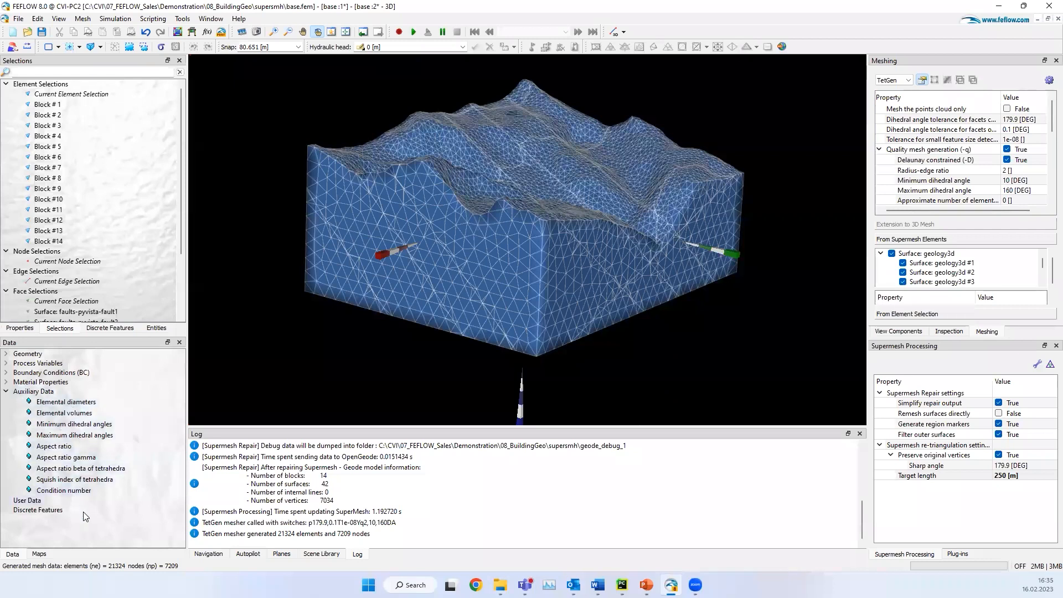
{"action": "double_click", "coordinate": [54, 446]}
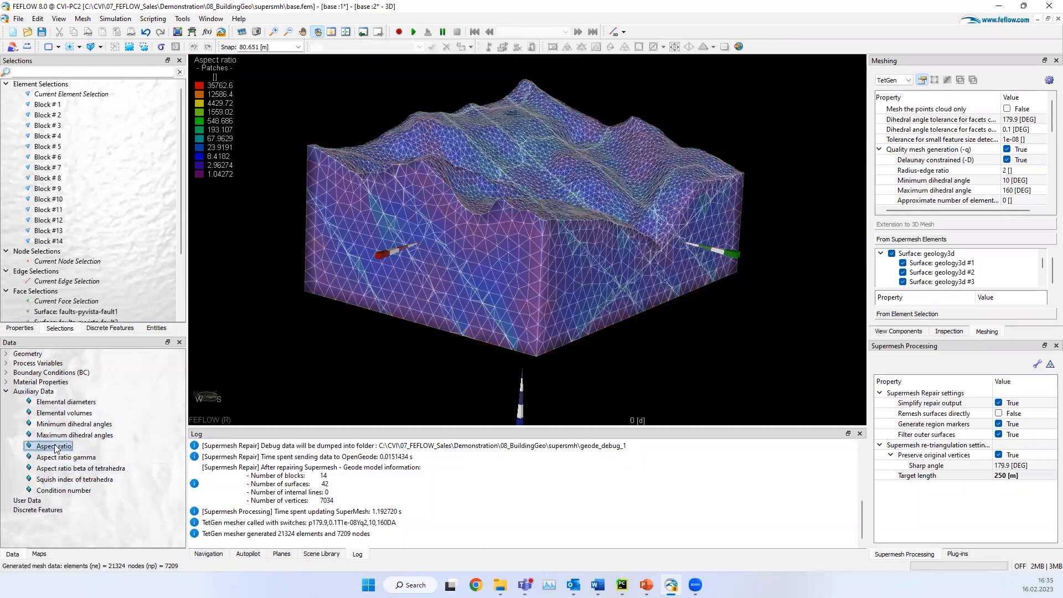
Step: Examine the aspect ratio distribution along the fault traces on the block's side faces, and close this 3D view to return to the supermesh
{"action": "left_click_drag", "start_coordinate": [556, 297], "coordinate": [533, 296]}
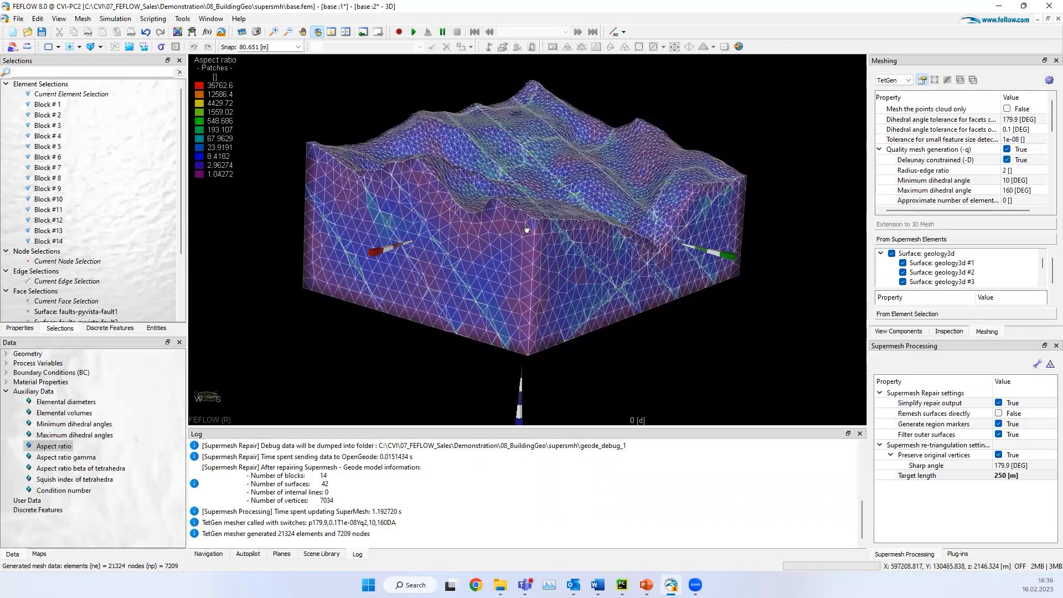
{"action": "left_click_drag", "start_coordinate": [651, 204], "coordinate": [583, 204]}
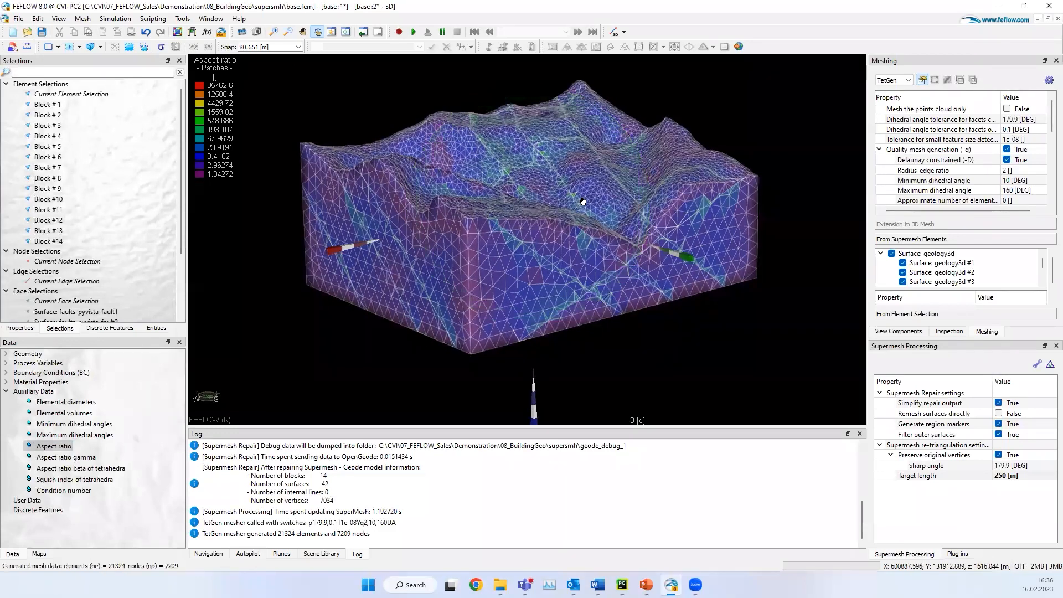
{"action": "left_click", "coordinate": [1058, 18]}
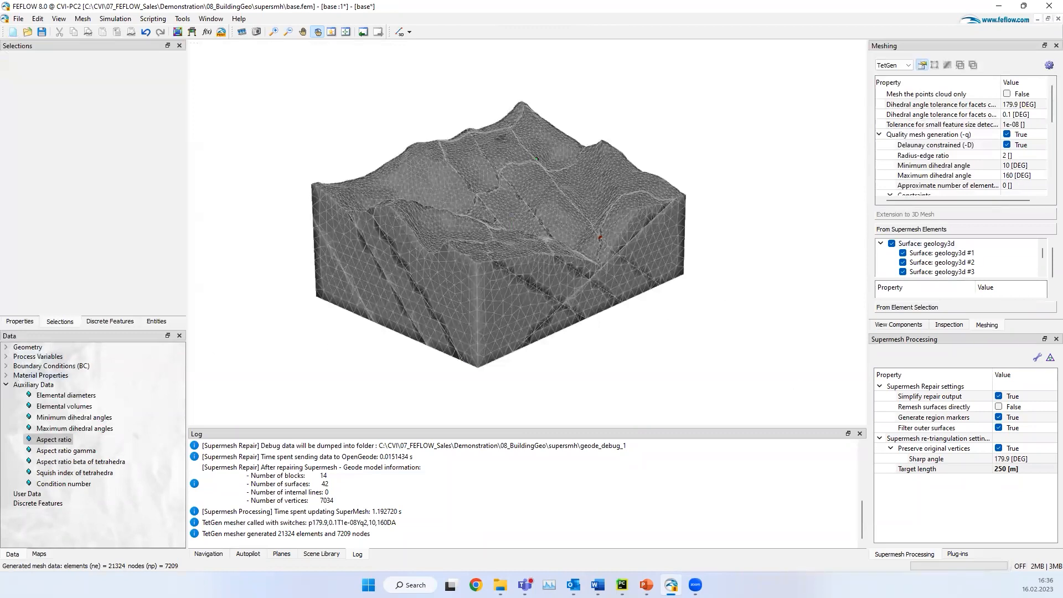
Step: Disable Preserve external boundary (-Y) in the TetGen properties and regenerate the 3D finite-element mesh from the supermesh
{"action": "scroll", "coordinate": [974, 172], "scroll_direction": "down", "scroll_amount": 5}
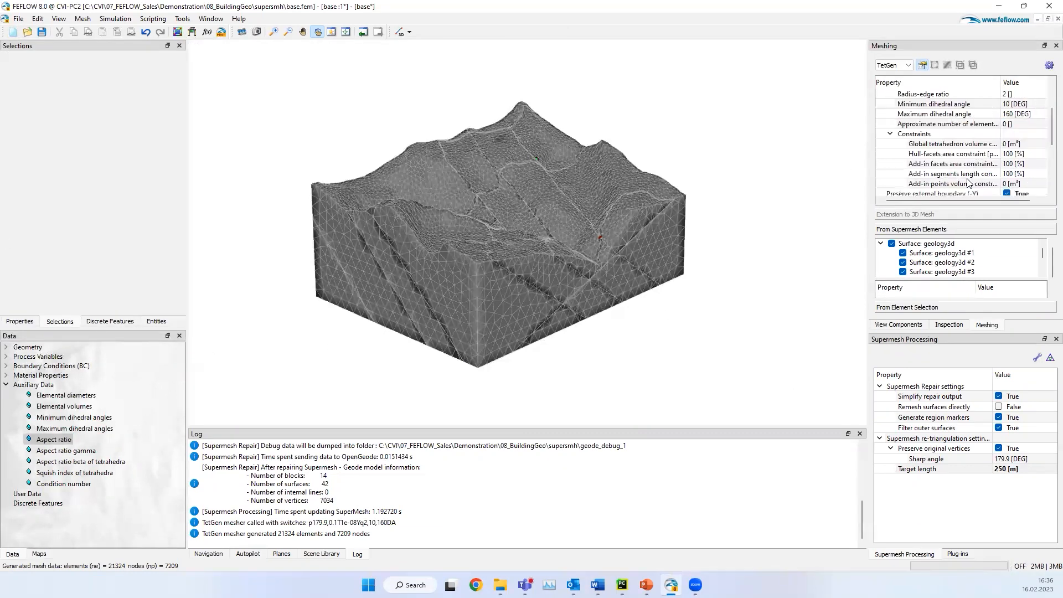
{"action": "left_click", "coordinate": [1006, 134]}
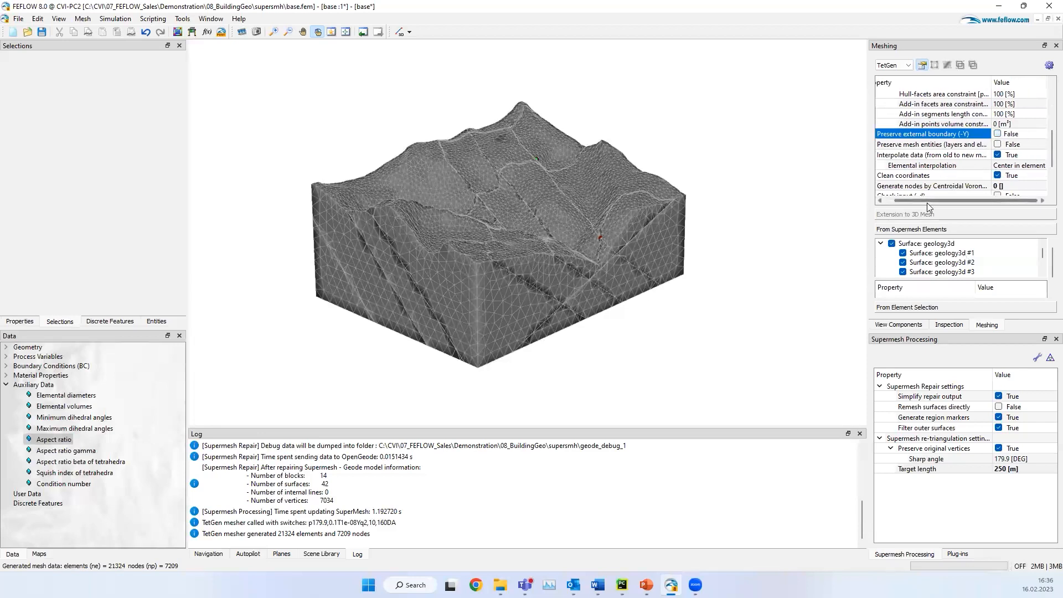
{"action": "left_click_drag", "start_coordinate": [927, 203], "coordinate": [910, 203]}
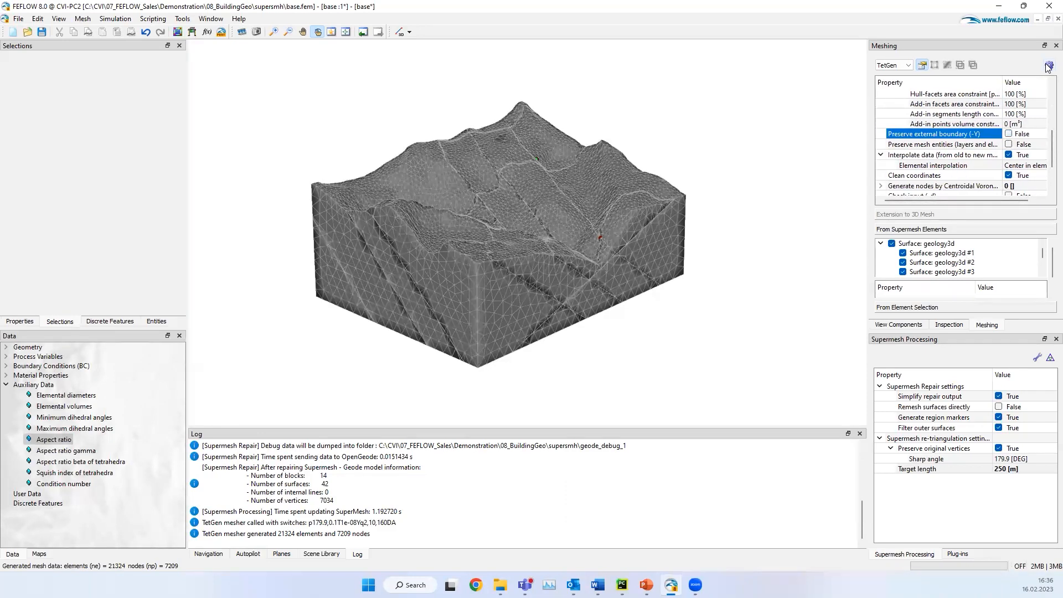
{"action": "left_click", "coordinate": [1048, 66]}
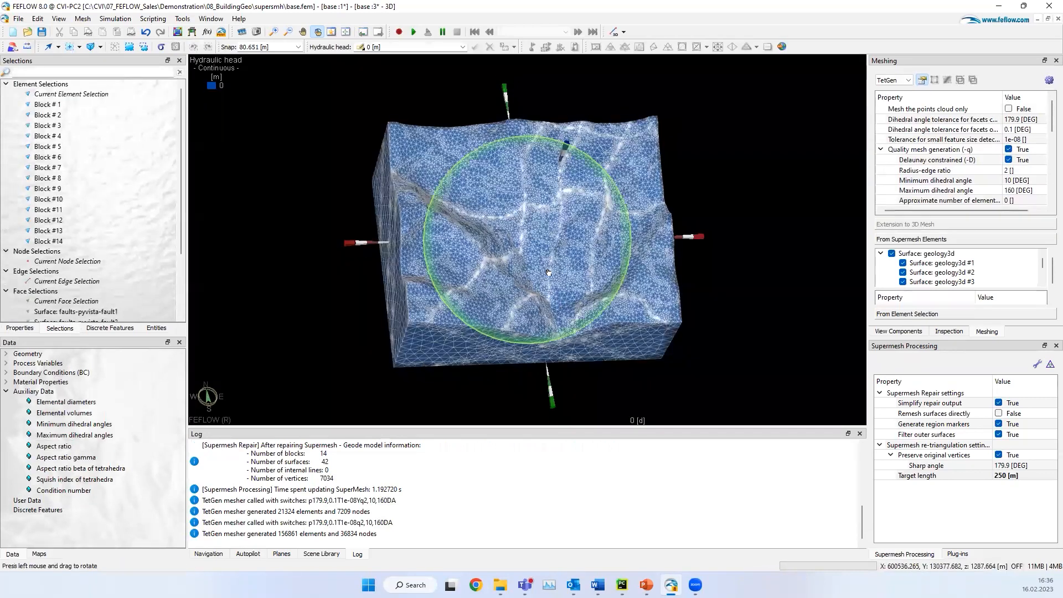
Step: Examine the regenerated mesh from several angles, including a close look at the element refinement along the fault traces on the top surface
{"action": "left_click_drag", "start_coordinate": [548, 272], "coordinate": [460, 327]}
{"action": "right_click_drag", "start_coordinate": [593, 131], "coordinate": [514, 238]}
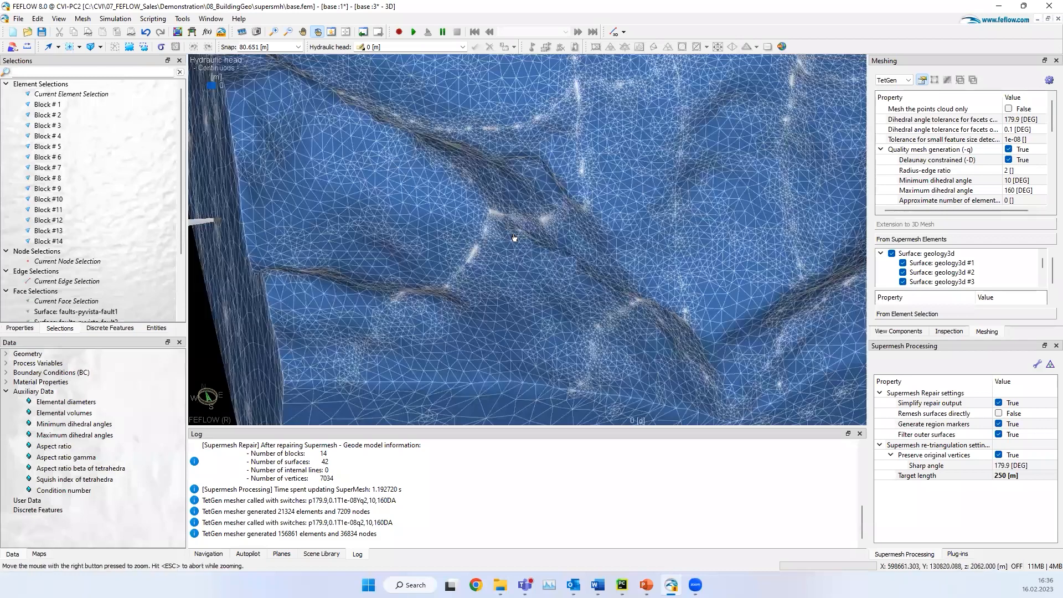
{"action": "right_click_drag", "start_coordinate": [456, 191], "coordinate": [501, 222]}
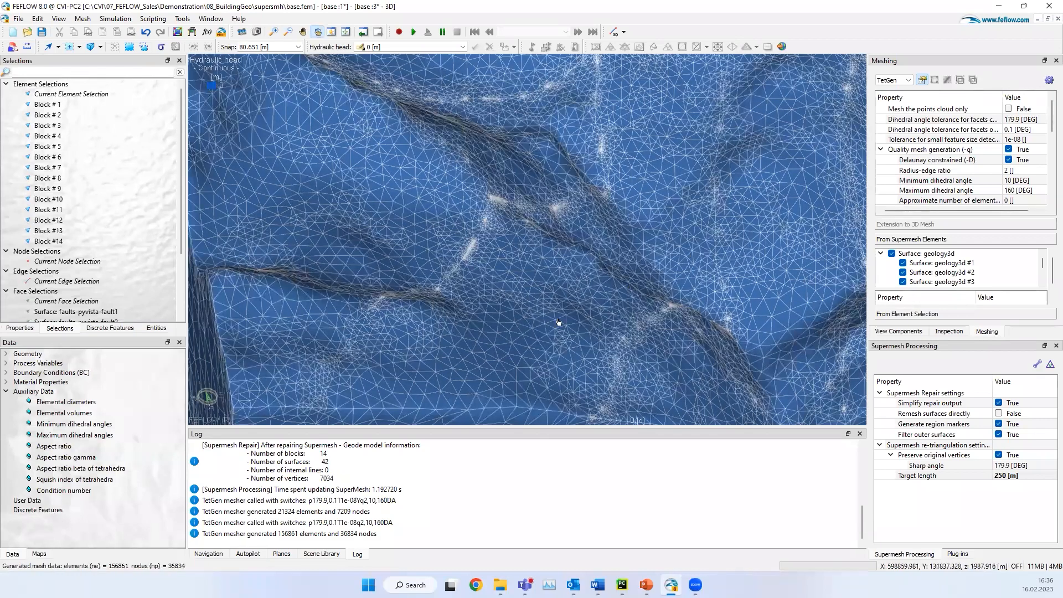
{"action": "scroll", "coordinate": [558, 316], "scroll_direction": "down", "scroll_amount": 2}
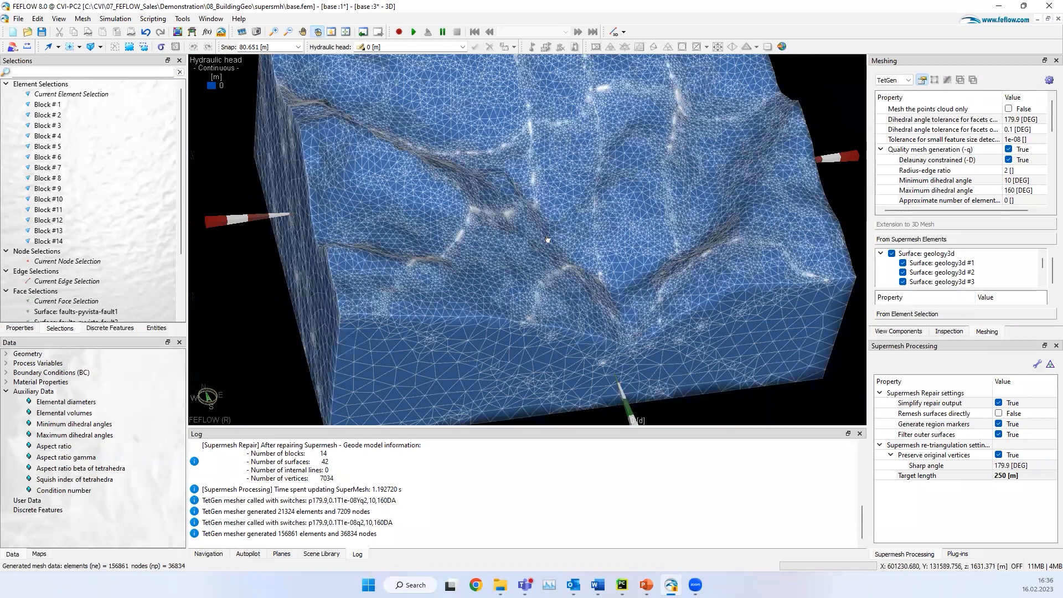
{"action": "left_click_drag", "start_coordinate": [547, 240], "coordinate": [64, 394]}
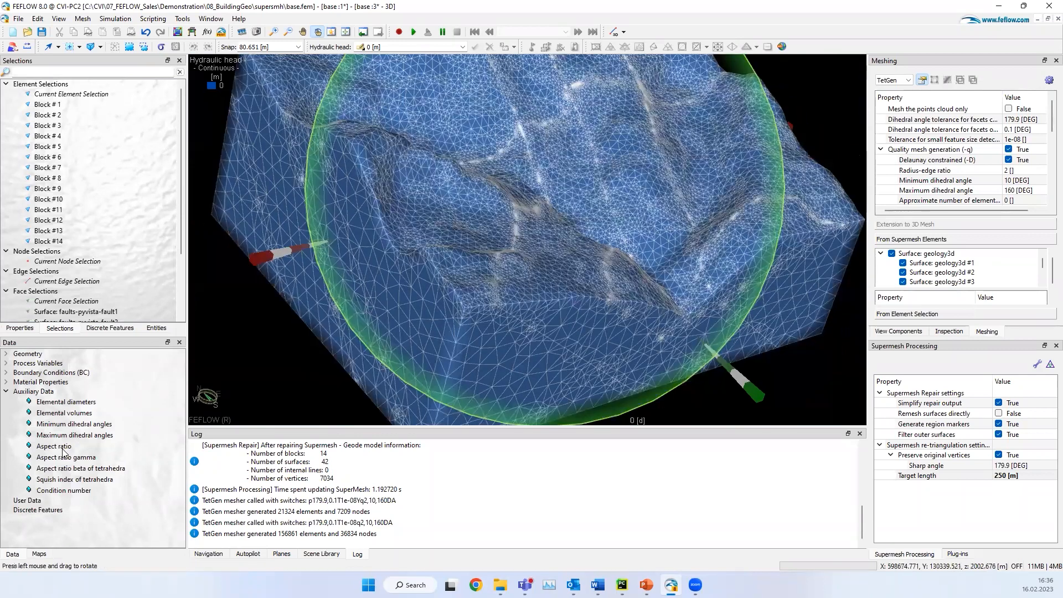
{"action": "scroll", "coordinate": [221, 93], "scroll_direction": "down", "scroll_amount": 2}
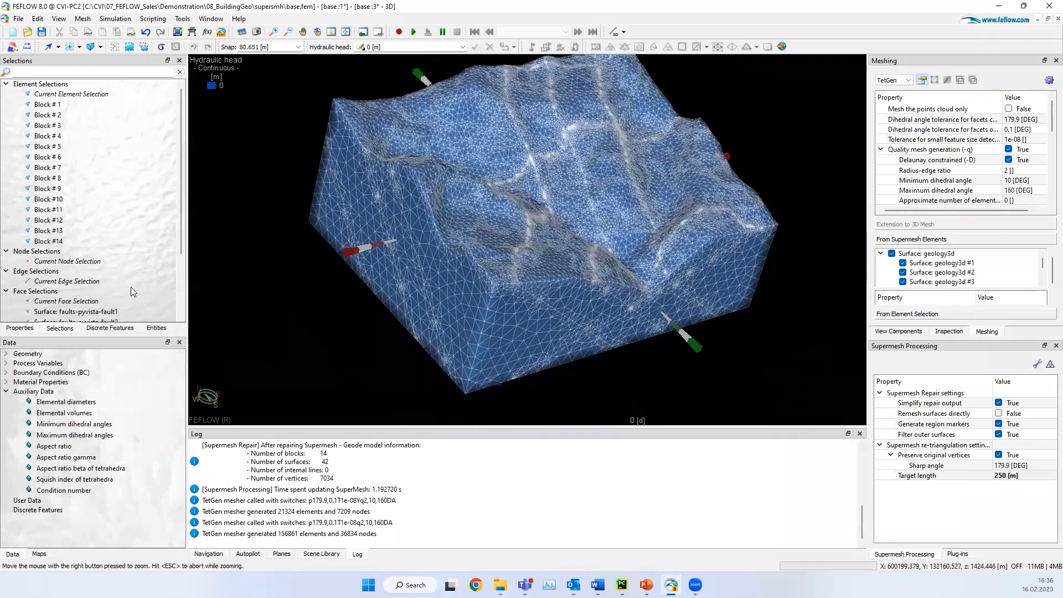
Step: Display the Aspect ratio auxiliary data on the mesh generated without boundary preservation, check its element quality, and close the 3D view
{"action": "double_click", "coordinate": [54, 446]}
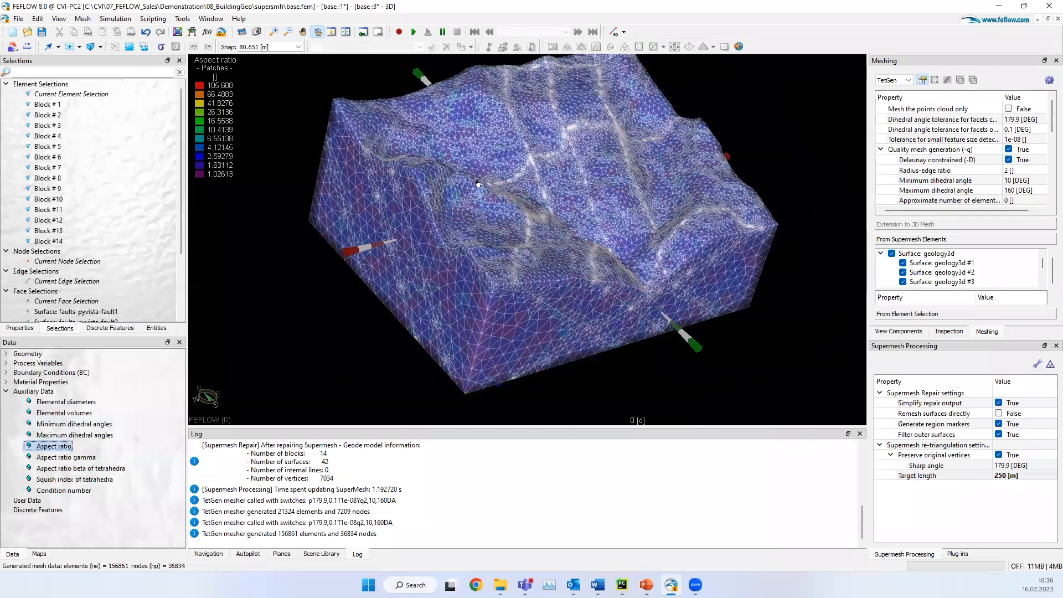
{"action": "left_click_drag", "start_coordinate": [625, 235], "coordinate": [514, 440]}
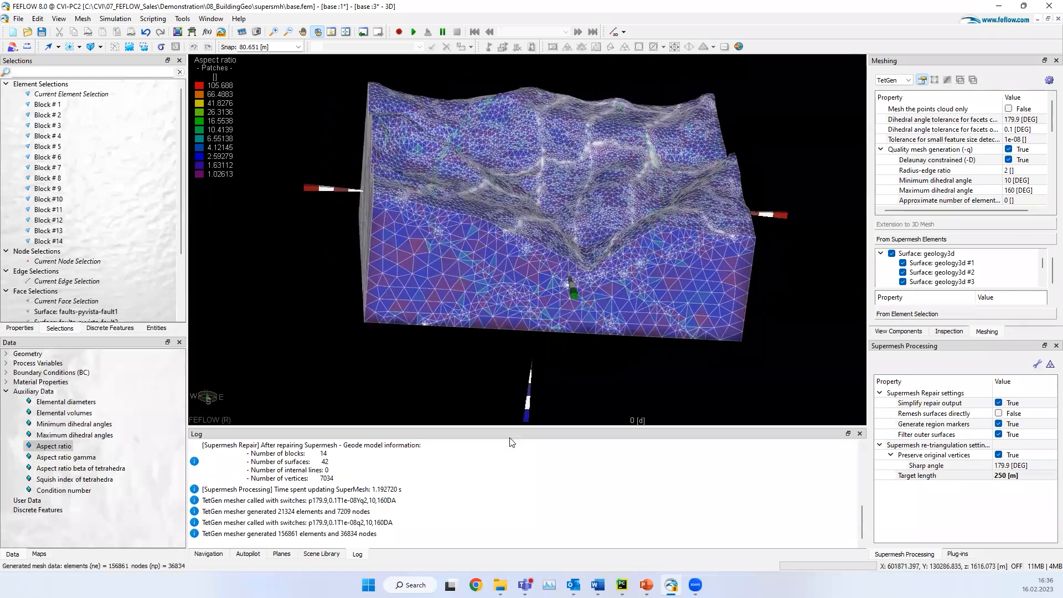
{"action": "left_click", "coordinate": [1047, 21]}
Step: Reset the Target length in the supermesh re-triangulation settings to 0 m and clear the log
{"action": "left_click_drag", "start_coordinate": [516, 327], "coordinate": [531, 293]}
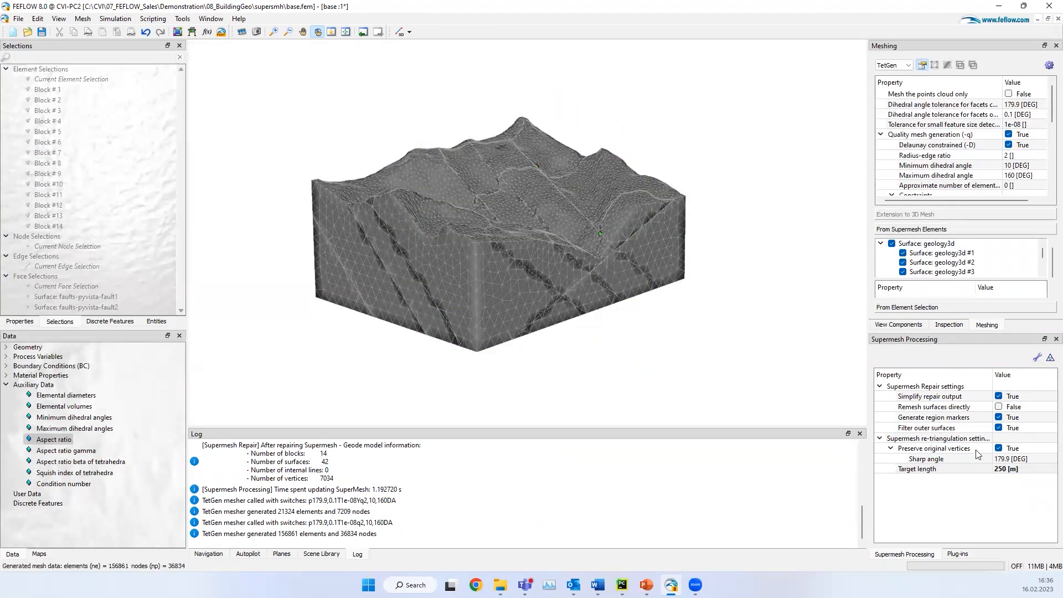
{"action": "right_click", "coordinate": [1031, 468]}
{"action": "left_click", "coordinate": [1024, 475]}
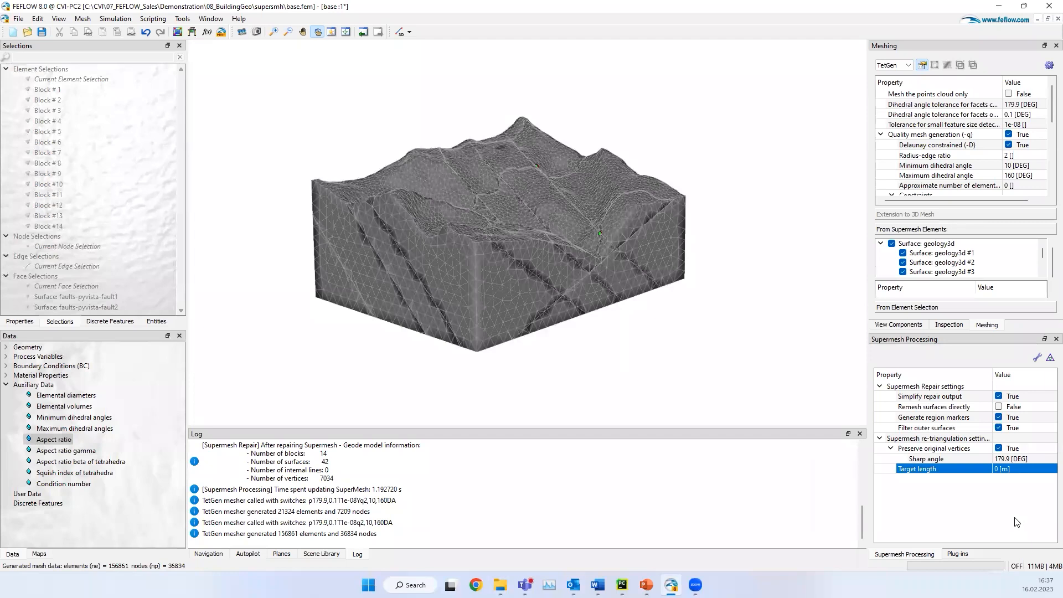
{"action": "right_click", "coordinate": [429, 464]}
{"action": "left_click", "coordinate": [572, 490]}
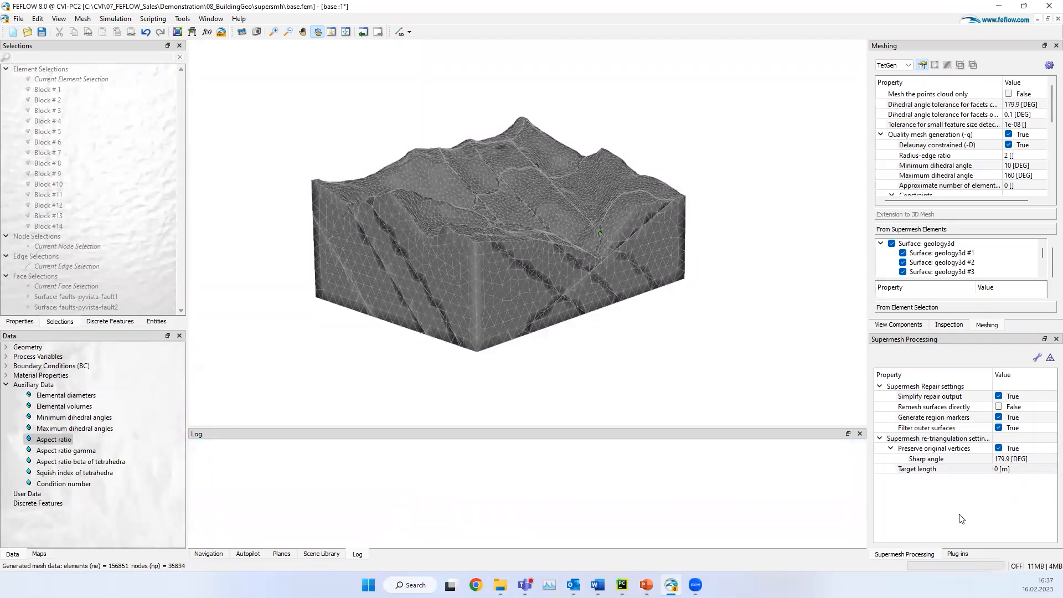
Step: Re-triangulate the supermesh with the current settings and inspect the new surface triangulation on the block
{"action": "left_click", "coordinate": [1049, 359]}
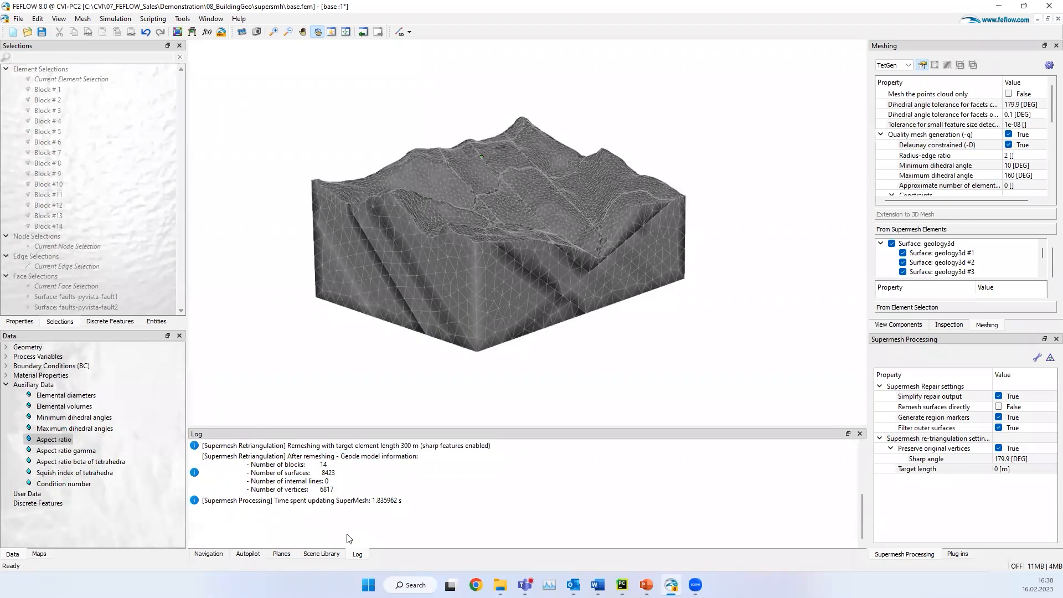
{"action": "left_click_drag", "start_coordinate": [505, 265], "coordinate": [456, 301]}
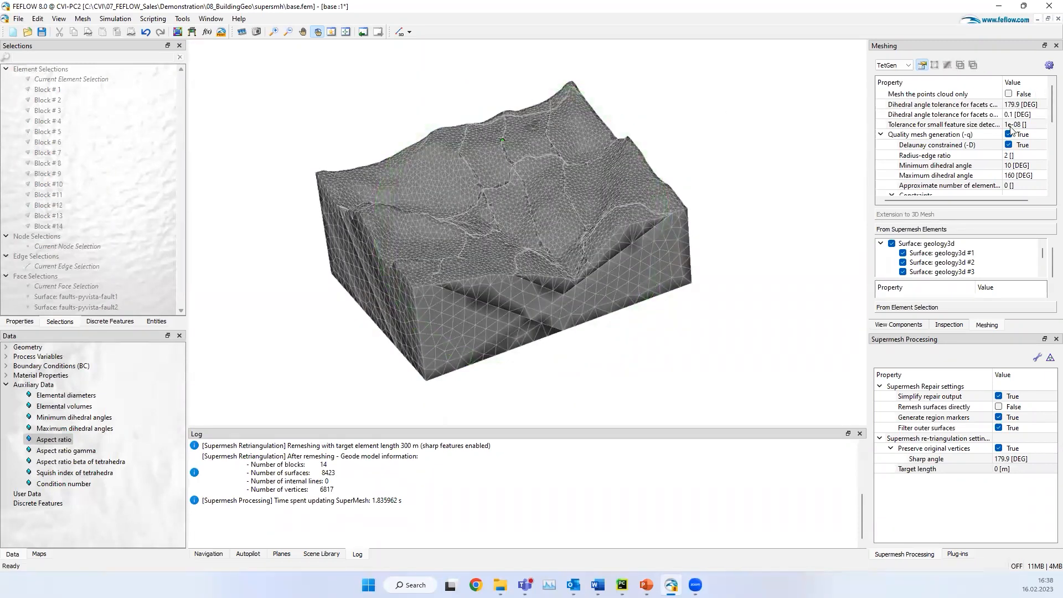
Step: Enable Preserve external boundary (-Y) in the TetGen properties and generate the 3D mesh from the re-triangulated supermesh
{"action": "scroll", "coordinate": [978, 164], "scroll_direction": "down", "scroll_amount": 3}
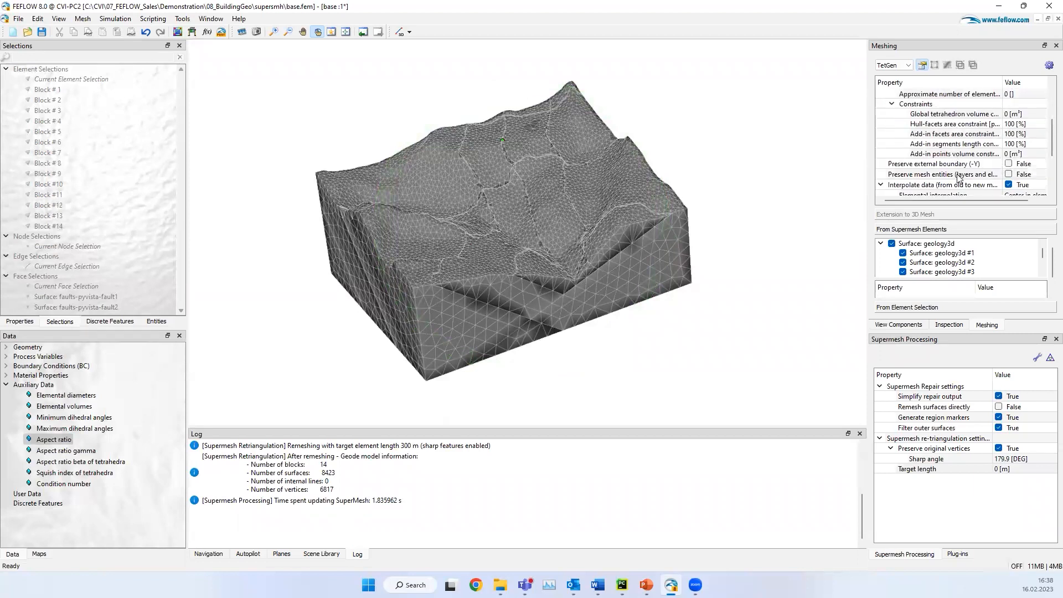
{"action": "left_click", "coordinate": [1012, 166]}
{"action": "left_click", "coordinate": [1010, 165]}
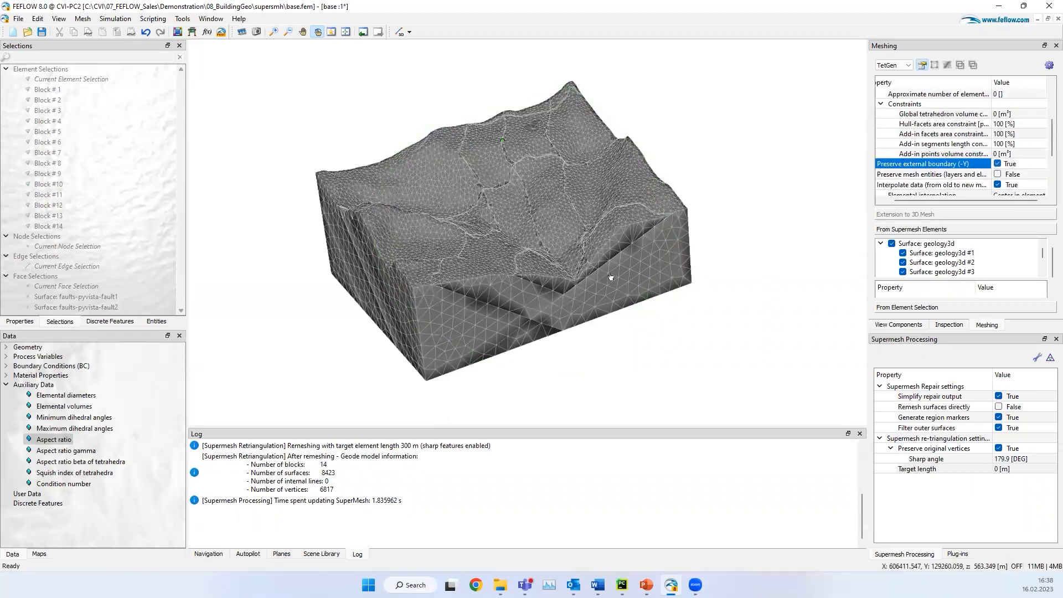
{"action": "left_click", "coordinate": [1049, 65]}
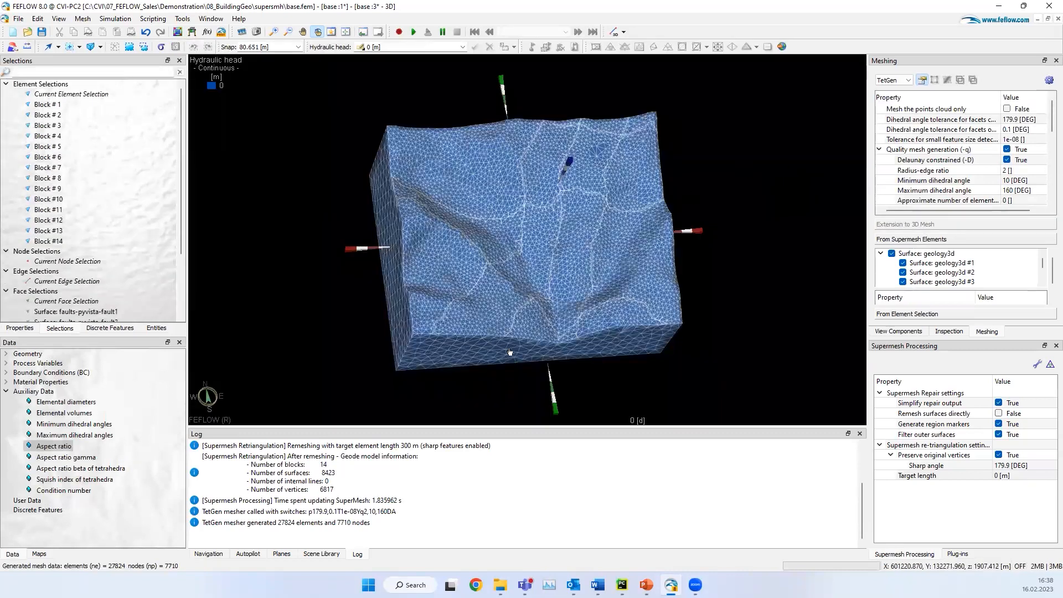
Step: Inspect the new mesh and highlight the element selections Block #1 and Block #6 through Block #14 one by one
{"action": "left_click_drag", "start_coordinate": [509, 351], "coordinate": [533, 229]}
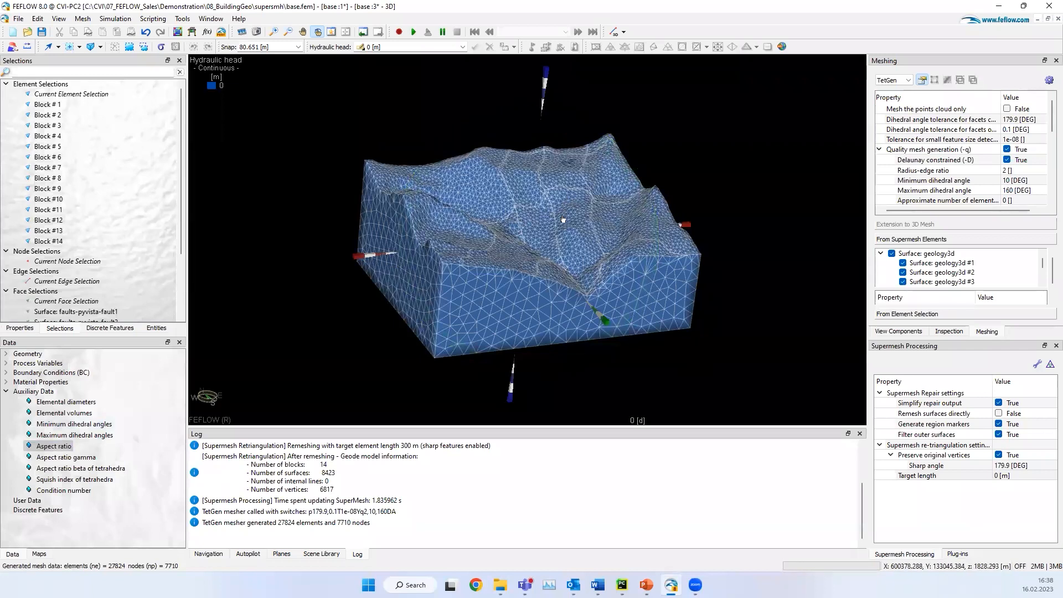
{"action": "left_click_drag", "start_coordinate": [495, 275], "coordinate": [418, 262]}
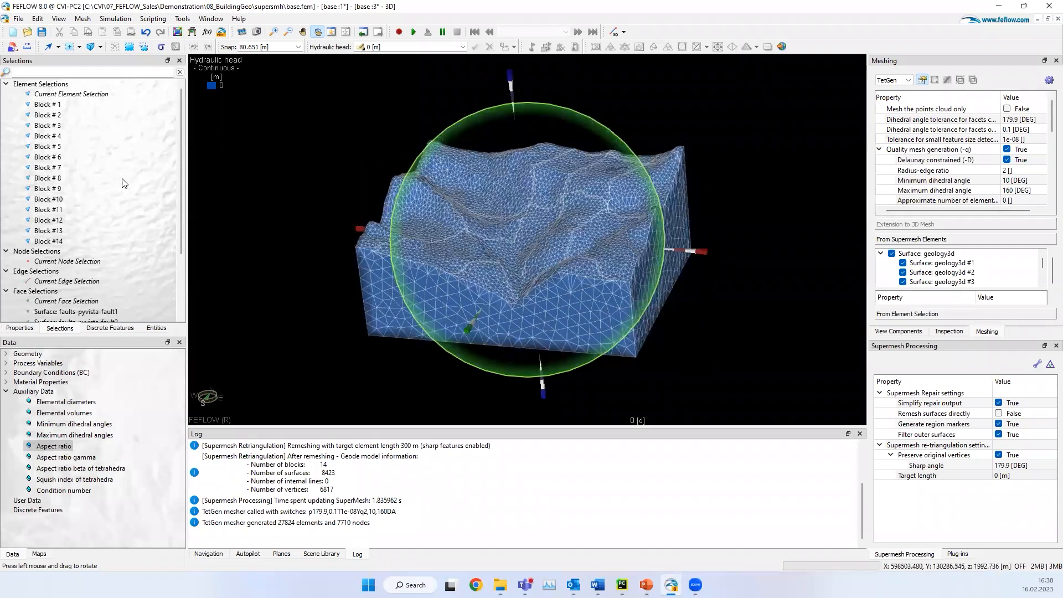
{"action": "left_click", "coordinate": [49, 105]}
{"action": "left_click_drag", "start_coordinate": [594, 275], "coordinate": [669, 244]}
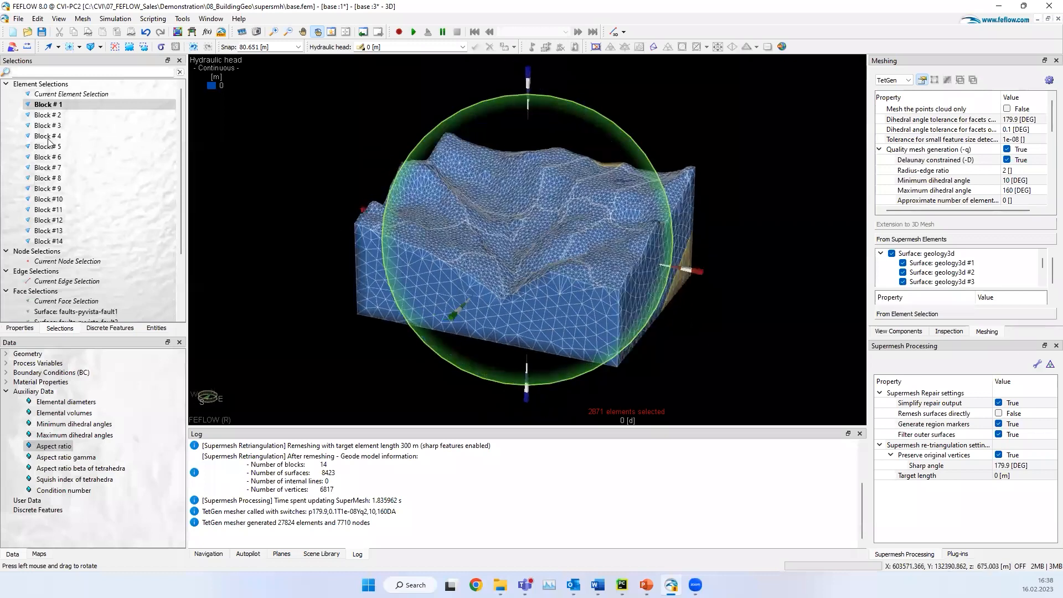
{"action": "left_click", "coordinate": [60, 158]}
{"action": "left_click", "coordinate": [74, 168]}
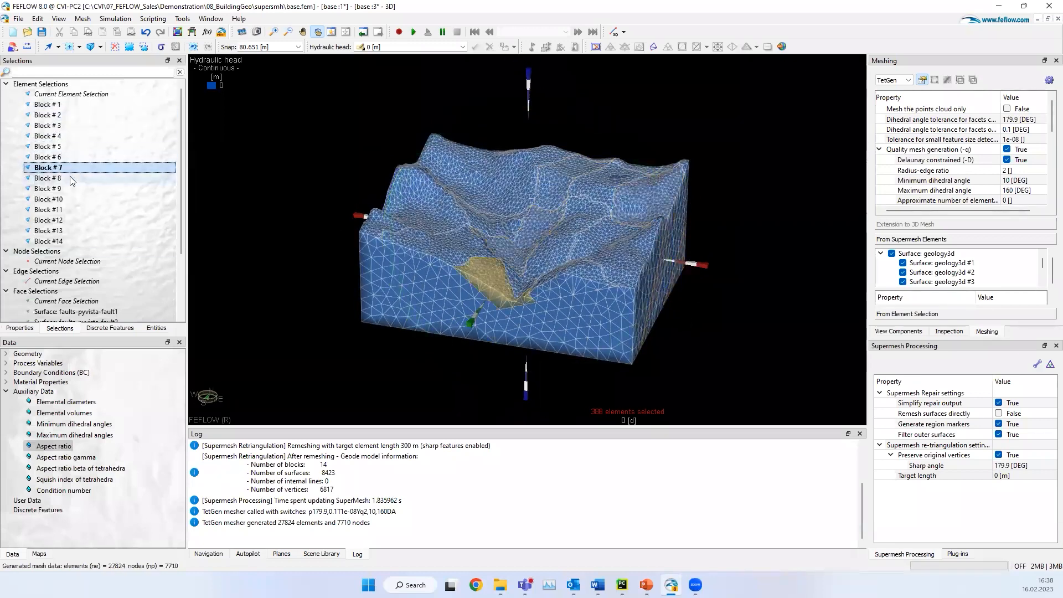
{"action": "left_click", "coordinate": [70, 178]}
{"action": "left_click", "coordinate": [67, 188]}
{"action": "left_click", "coordinate": [65, 199]}
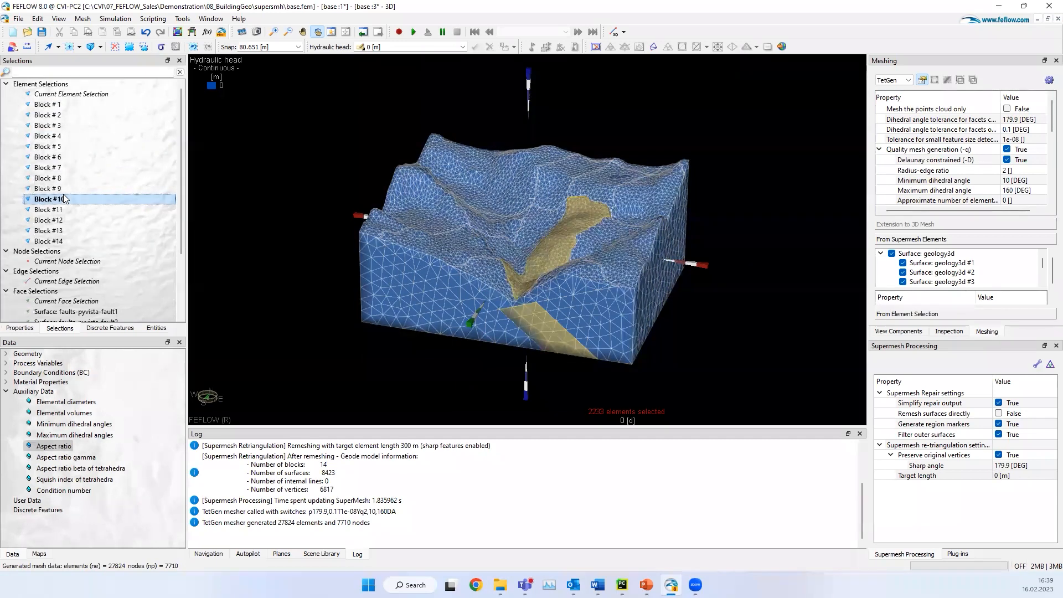
{"action": "left_click", "coordinate": [62, 209]}
{"action": "left_click", "coordinate": [62, 220]}
{"action": "key", "text": "Down"}
{"action": "key", "text": "Down"}
{"action": "key", "text": "Down"}
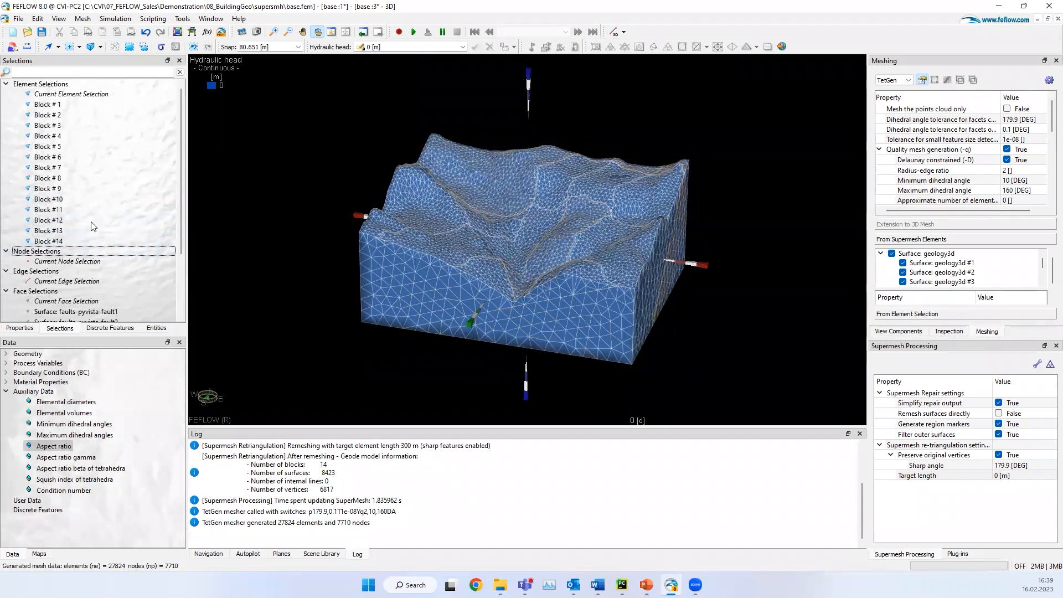
Step: Hide the Hydraulic head display and the domain faces, leaving only the domain edges of the mesh shown
{"action": "scroll", "coordinate": [93, 226], "scroll_direction": "down", "scroll_amount": 3}
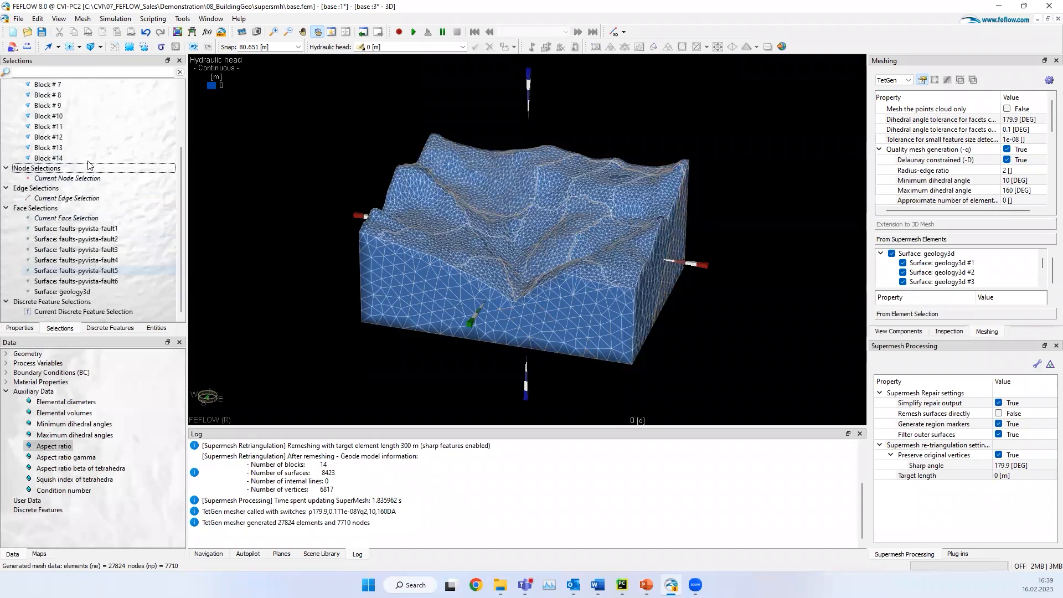
{"action": "left_click", "coordinate": [898, 331]}
{"action": "left_click", "coordinate": [885, 162]}
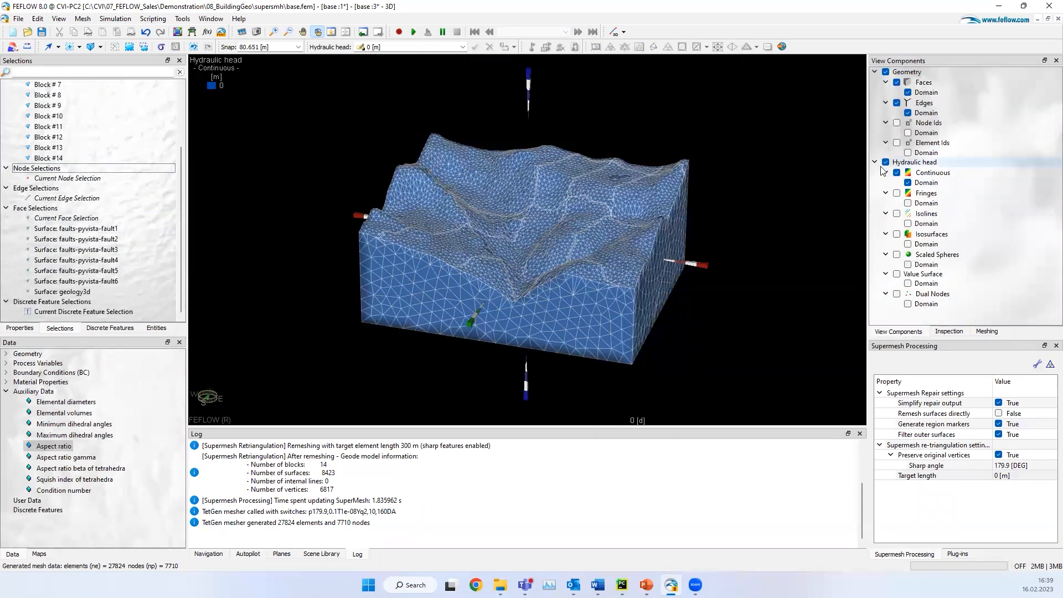
{"action": "left_click", "coordinate": [908, 92]}
Step: Select the six face selections faults-pyvista-fault1 to faults-pyvista-fault6 together and view the fault planes inside the wireframe block
{"action": "left_click", "coordinate": [112, 232]}
{"action": "left_click", "coordinate": [112, 238], "text": "ctrl"}
{"action": "left_click", "coordinate": [113, 249], "text": "ctrl"}
{"action": "left_click", "coordinate": [114, 260], "text": "ctrl"}
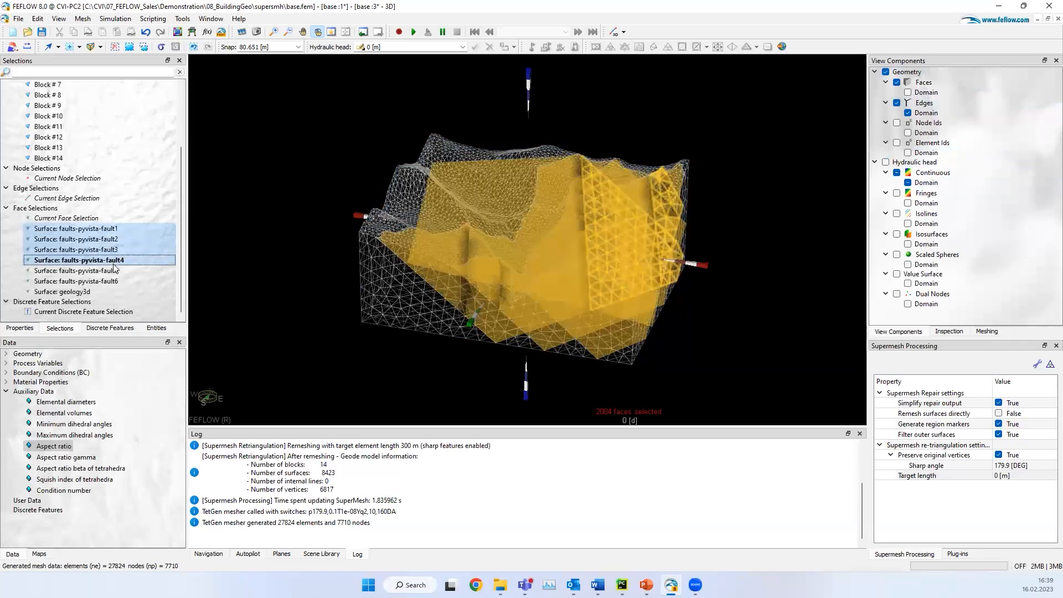
{"action": "left_click", "coordinate": [114, 270], "text": "ctrl"}
{"action": "left_click", "coordinate": [114, 280], "text": "ctrl"}
{"action": "left_click_drag", "start_coordinate": [528, 305], "coordinate": [830, 102]}
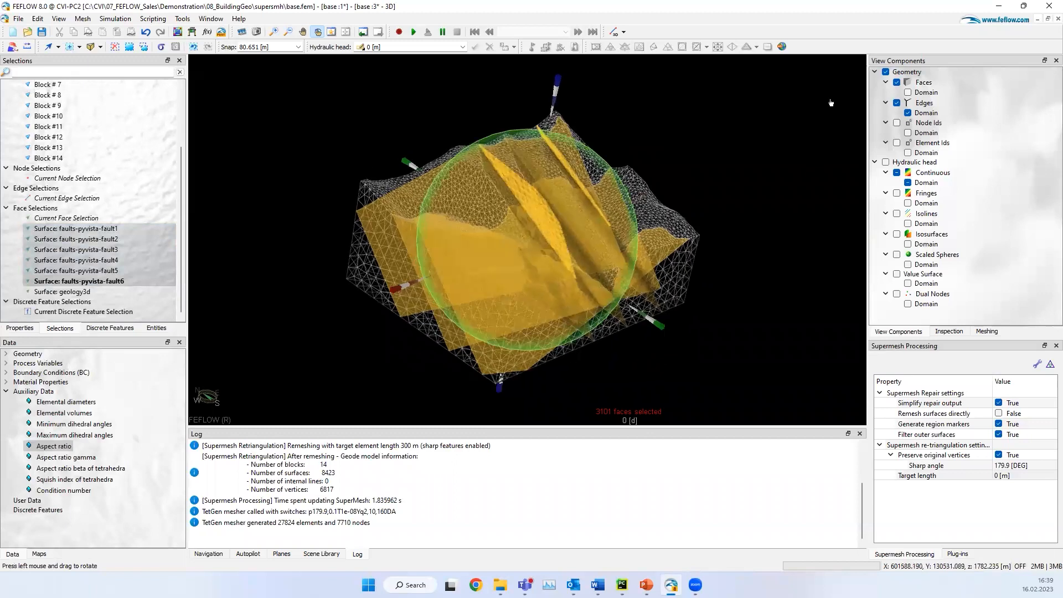
Step: Show the domain faces again and clear the fault face selection
{"action": "left_click", "coordinate": [906, 94]}
{"action": "left_click_drag", "start_coordinate": [510, 271], "coordinate": [283, 192]}
{"action": "key", "text": "Escape"}
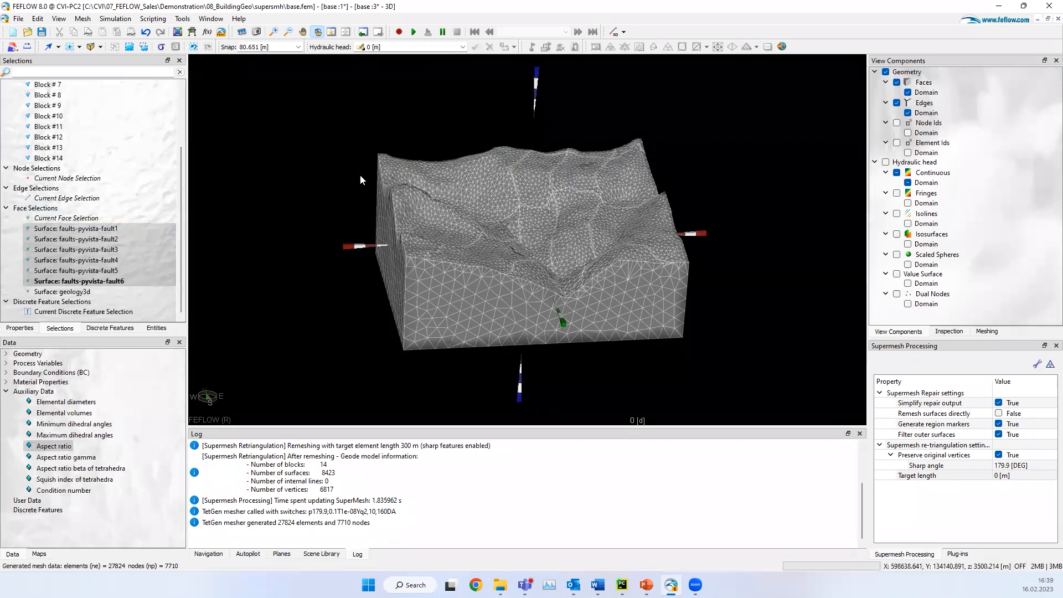
Step: Close the current base model and open the recent supermesh file regional_faults.smhx
{"action": "left_click", "coordinate": [12, 20]}
{"action": "left_click", "coordinate": [54, 57]}
{"action": "left_click", "coordinate": [555, 305]}
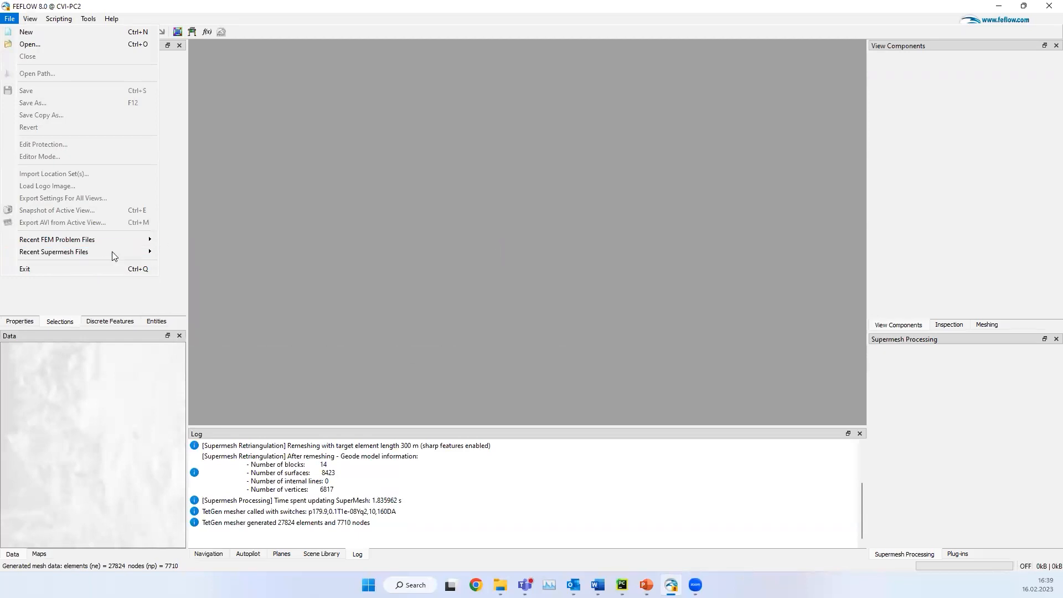
{"action": "mouse_move", "coordinate": [112, 251]}
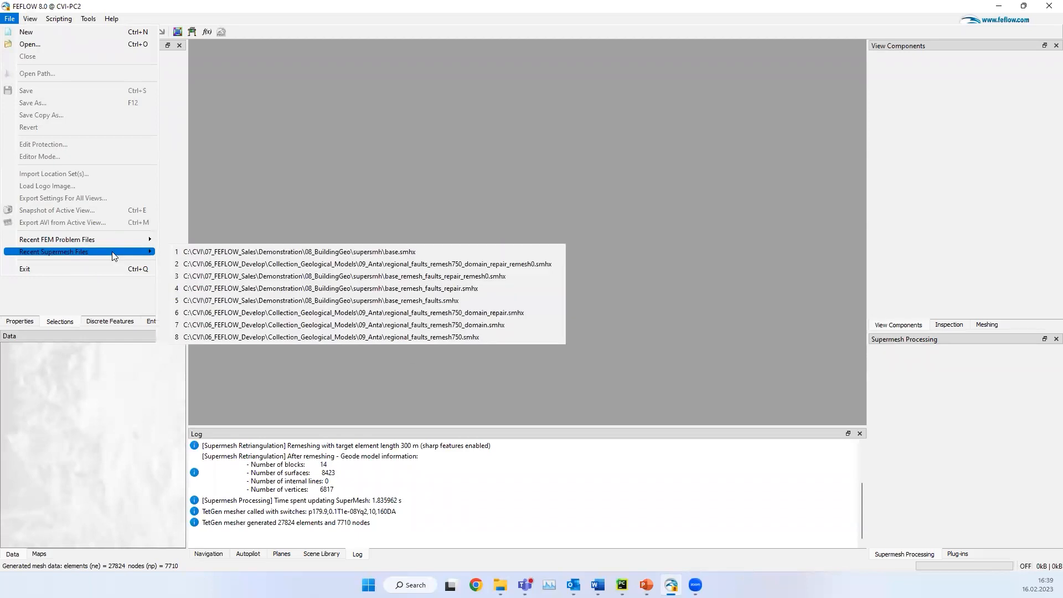
{"action": "left_click", "coordinate": [496, 280]}
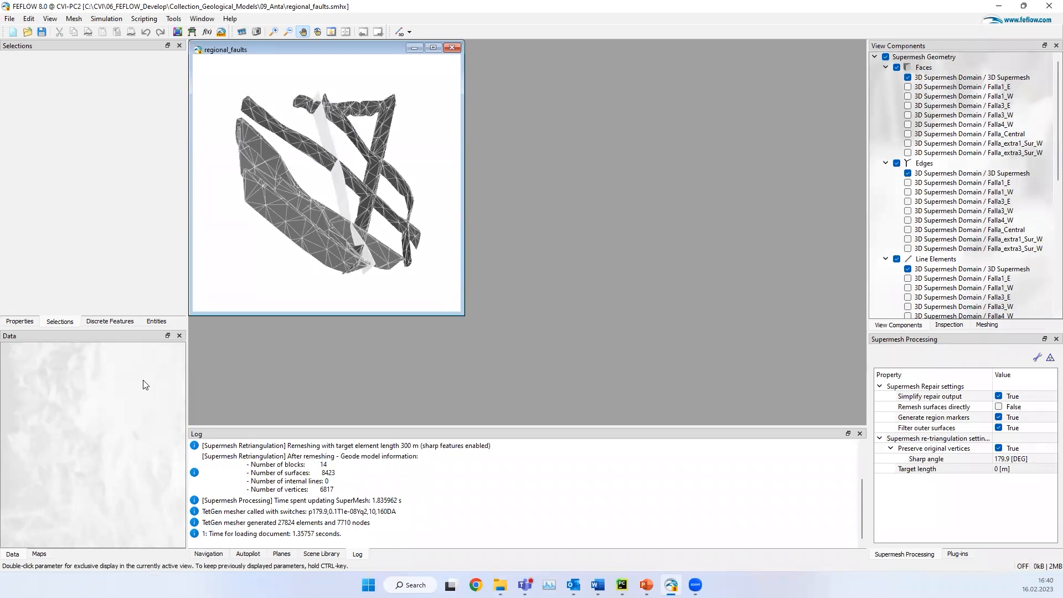
Step: Clear the log messages and maximize the regional_faults view
{"action": "right_click", "coordinate": [360, 475]}
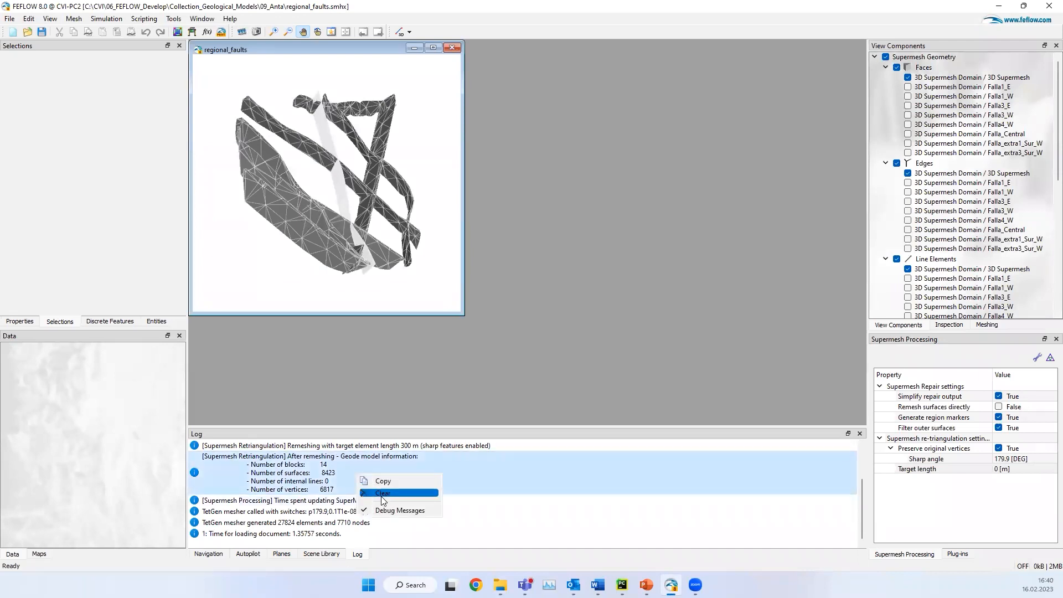
{"action": "left_click", "coordinate": [381, 494]}
{"action": "left_click", "coordinate": [433, 47]}
Step: Re-triangulate the fault surfaces with Preserve original vertices set to False and a target length of 750 m
{"action": "left_click", "coordinate": [317, 32]}
{"action": "left_click_drag", "start_coordinate": [591, 317], "coordinate": [551, 333]}
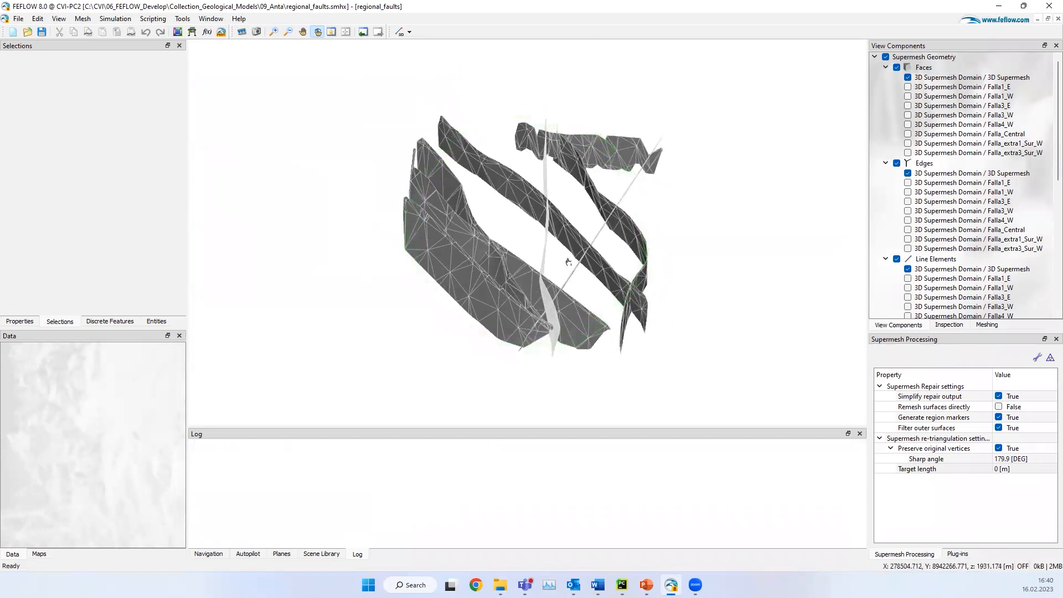
{"action": "right_click_drag", "start_coordinate": [588, 259], "coordinate": [468, 293]}
{"action": "left_click_drag", "start_coordinate": [468, 293], "coordinate": [476, 264]}
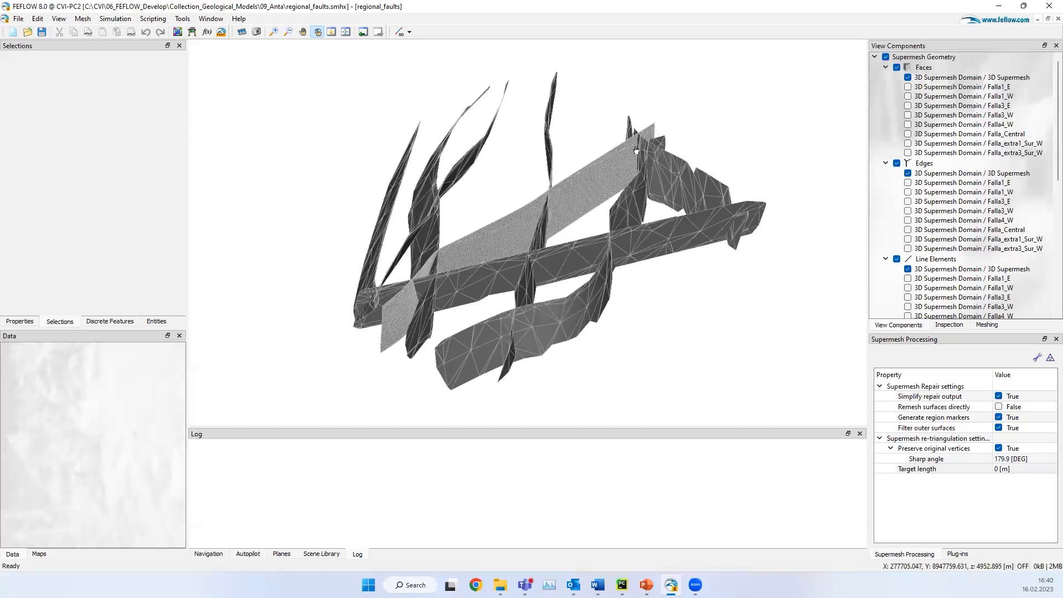
{"action": "left_click_drag", "start_coordinate": [505, 357], "coordinate": [533, 319]}
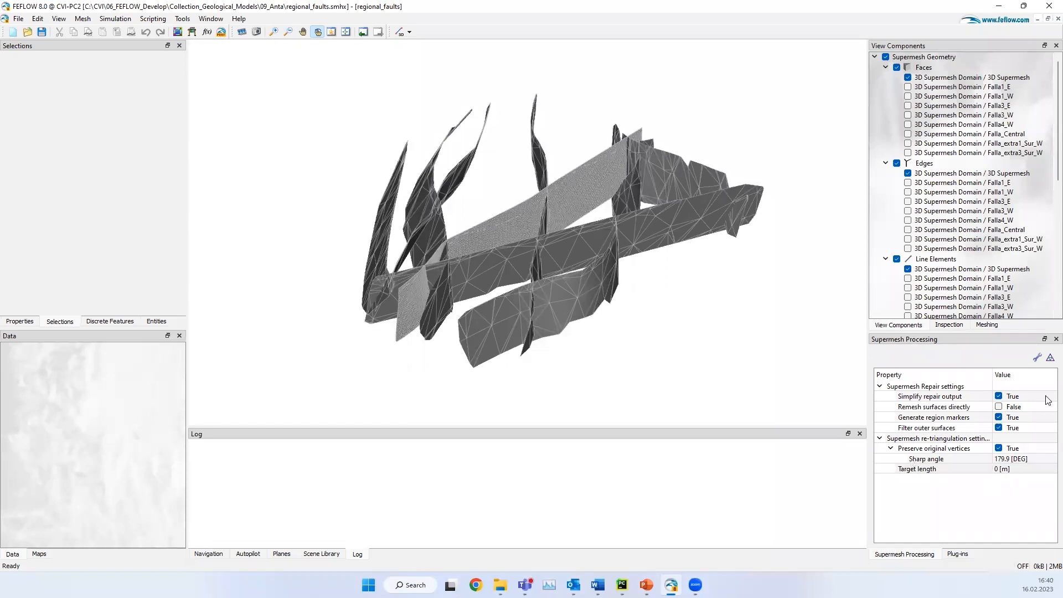
{"action": "left_click", "coordinate": [999, 448]}
{"action": "left_click", "coordinate": [999, 447]}
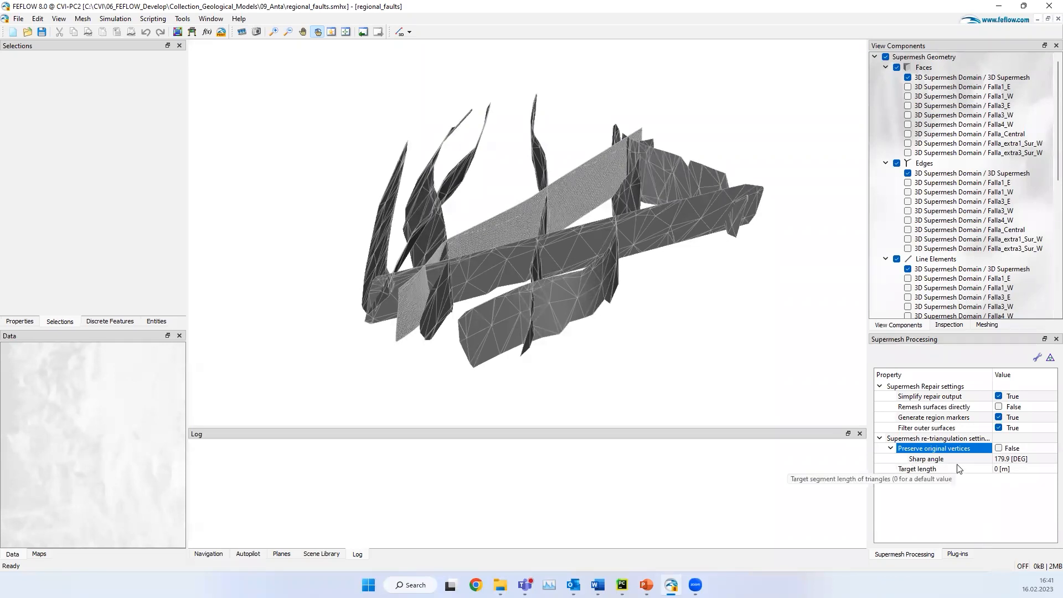
{"action": "left_click", "coordinate": [1006, 469]}
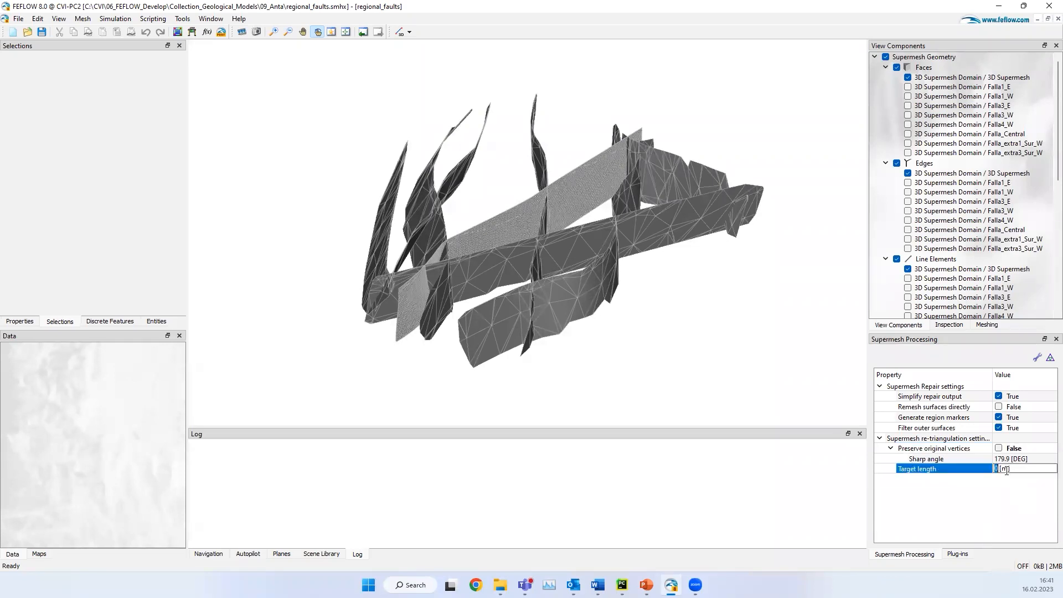
{"action": "key", "text": "Return"}
{"action": "left_click", "coordinate": [1044, 477]}
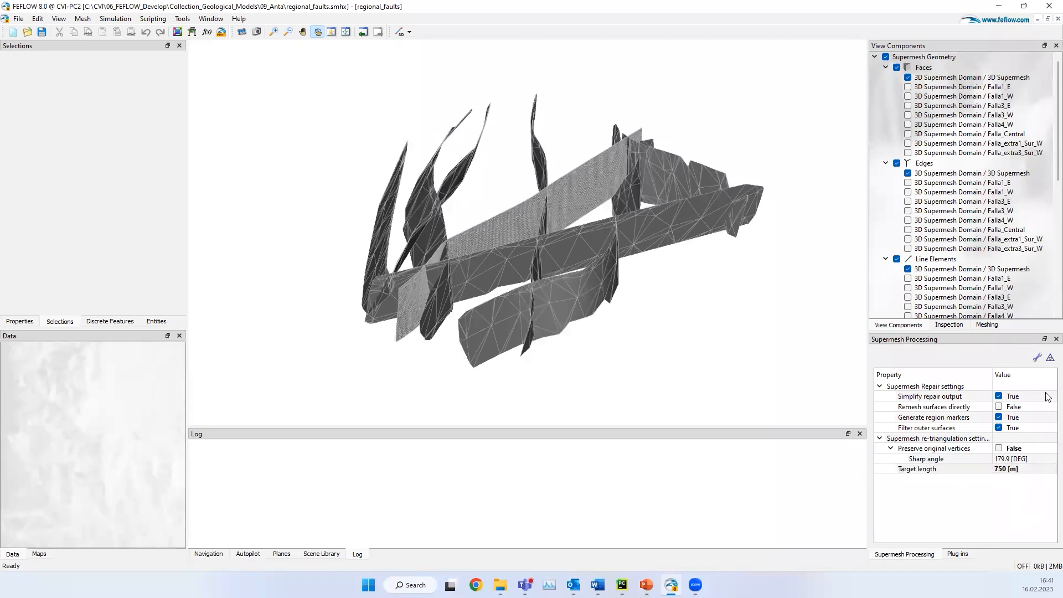
{"action": "left_click", "coordinate": [1049, 359]}
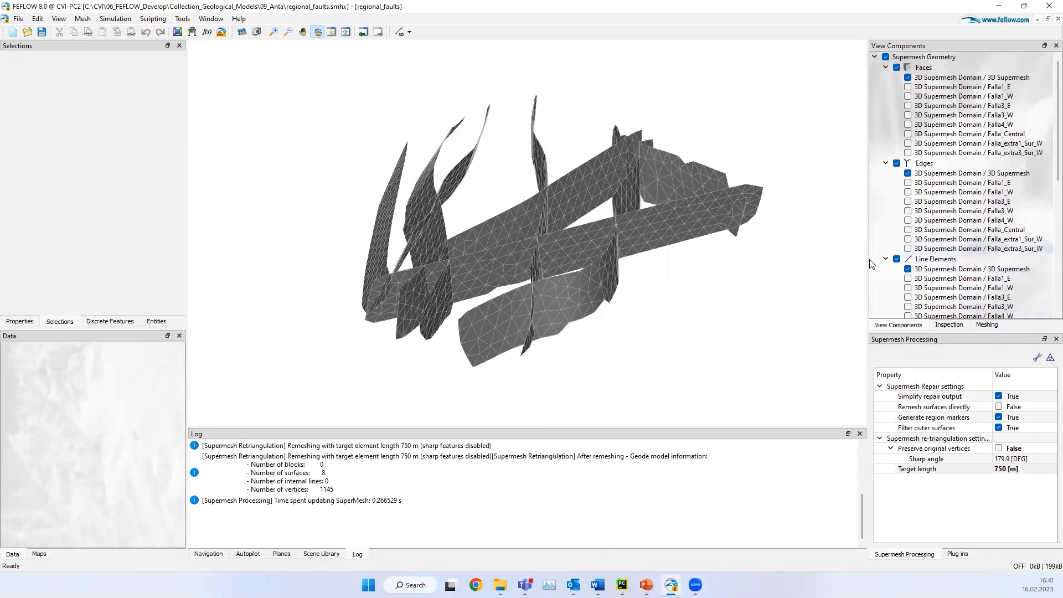
Step: Save the remeshed fault supermesh under the file name demo in the 09_Anta folder
{"action": "left_click_drag", "start_coordinate": [564, 316], "coordinate": [625, 326]}
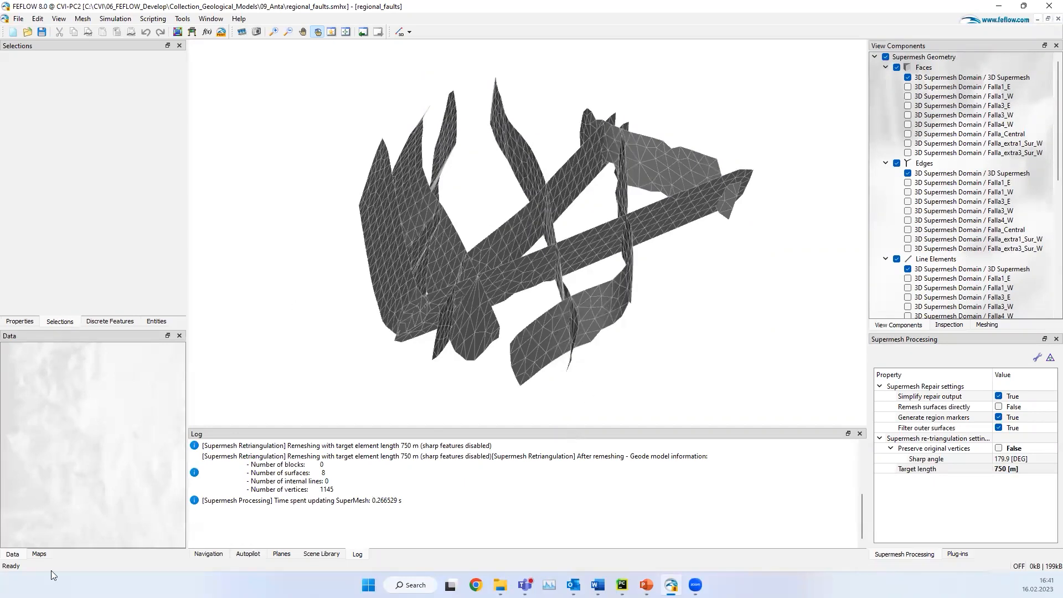
{"action": "left_click", "coordinate": [19, 18]}
{"action": "left_click", "coordinate": [47, 104]}
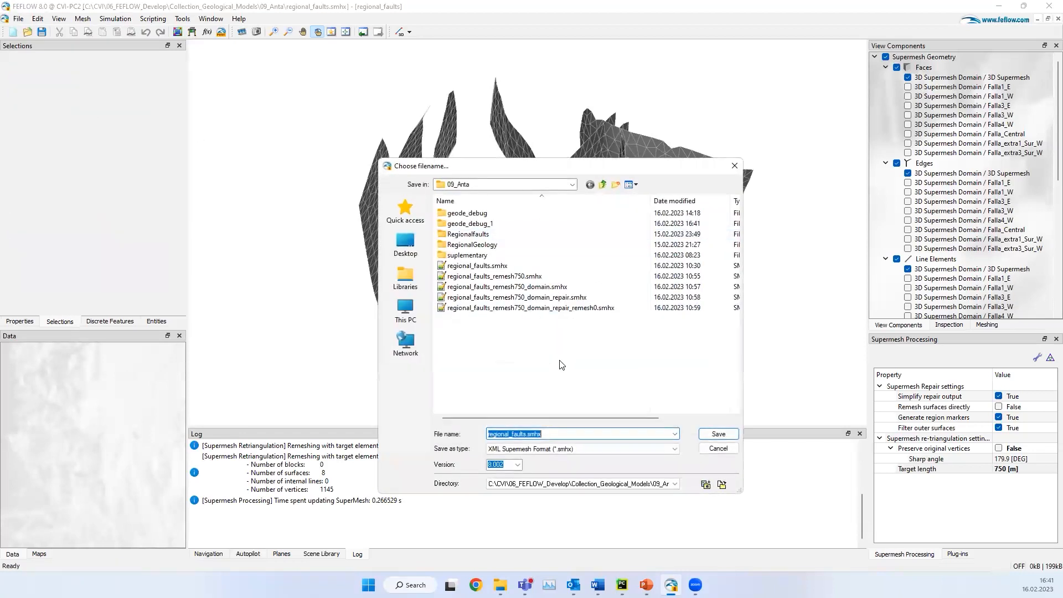
{"action": "type", "text": "demo"}
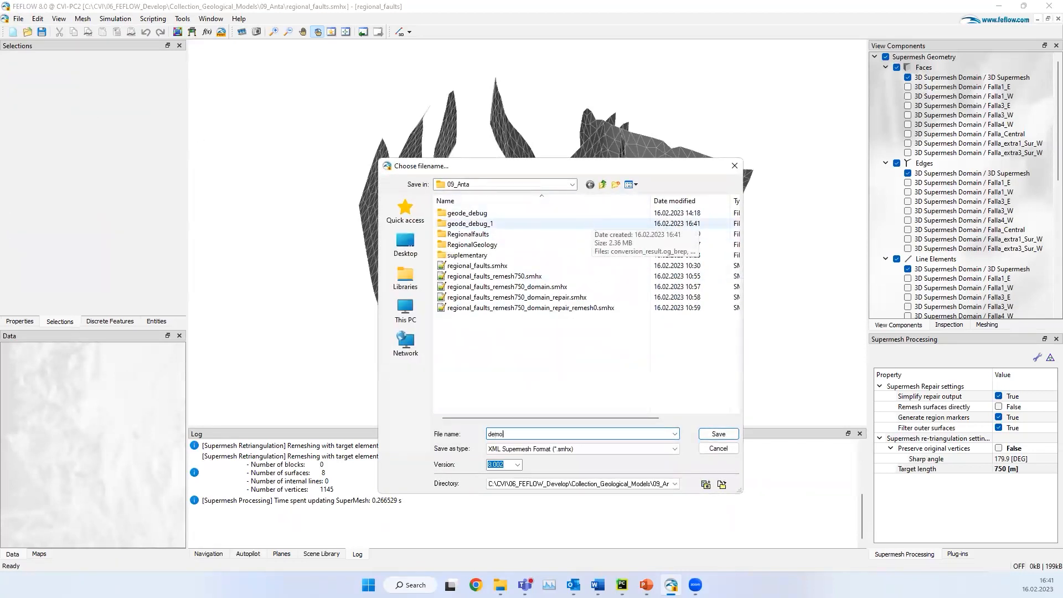
{"action": "key", "text": "Return"}
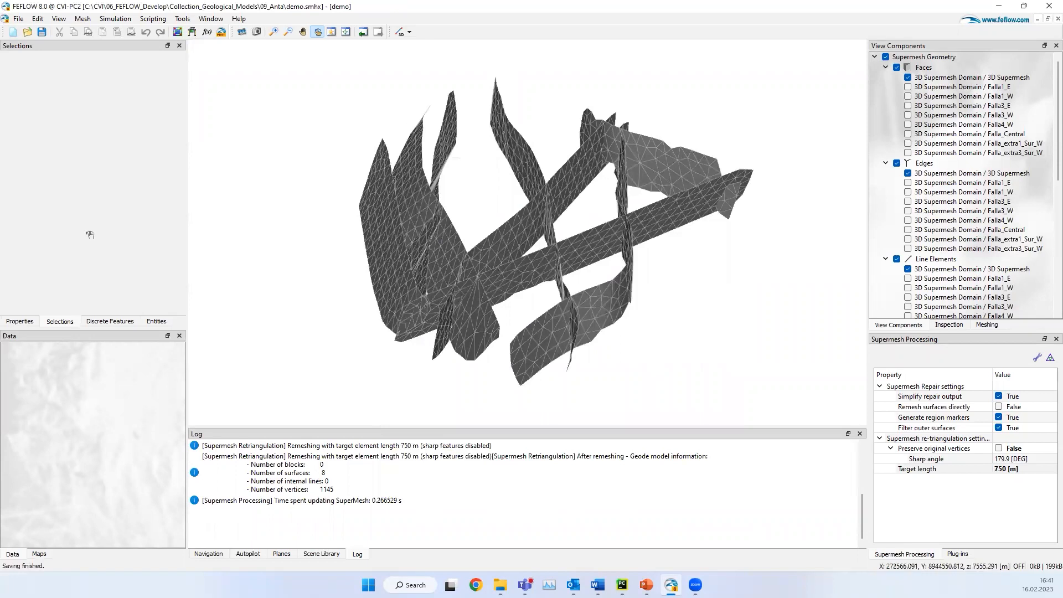
Step: Load the TetGen surface mesh Domain_AntaReduced.smesh as a map
{"action": "left_click", "coordinate": [40, 554]}
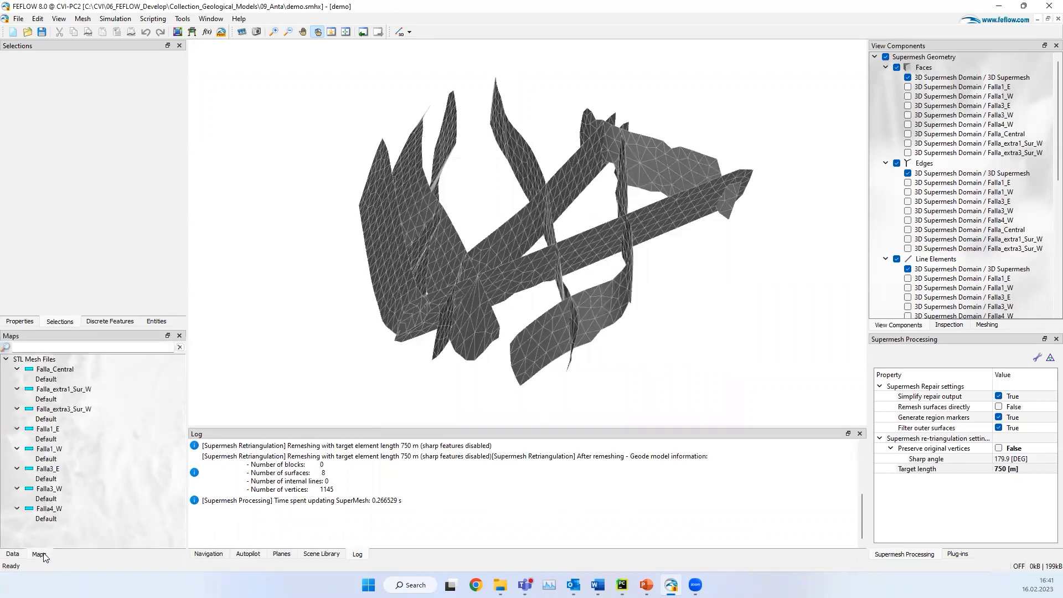
{"action": "right_click", "coordinate": [57, 536]}
{"action": "left_click", "coordinate": [111, 435]}
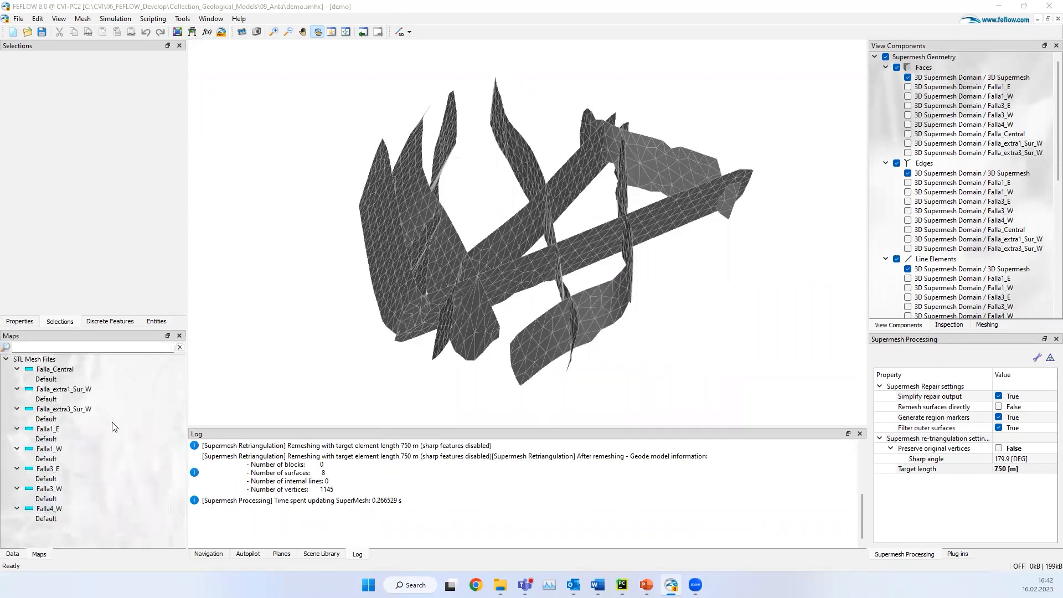
{"action": "left_click", "coordinate": [526, 287]}
{"action": "double_click", "coordinate": [529, 287]}
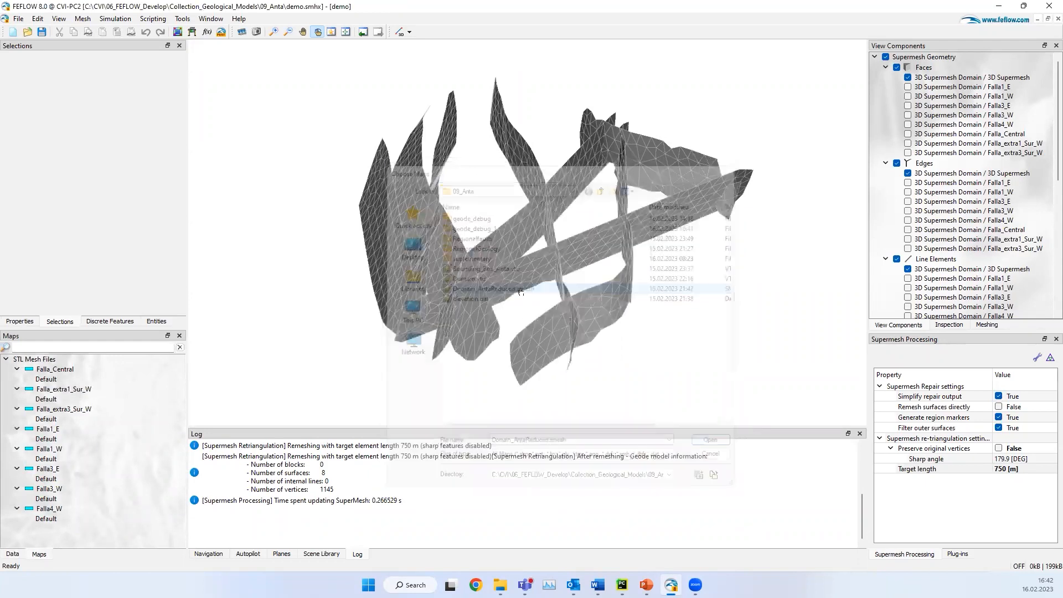
Step: Convert the Domain_AntaReduced map to 3D supermesh elements, with its polygons grouped By Name
{"action": "right_click", "coordinate": [87, 374]}
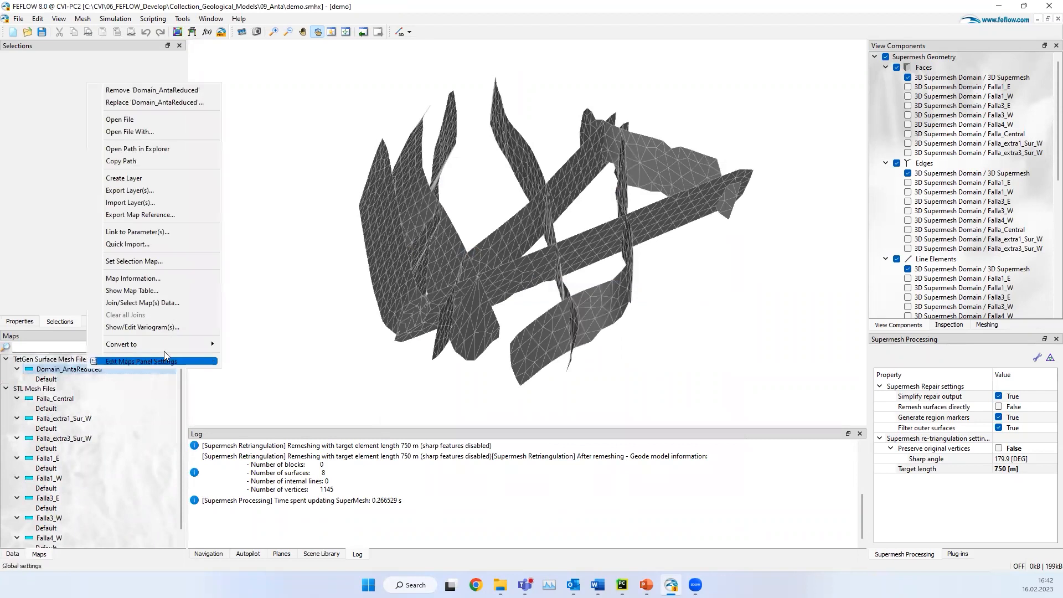
{"action": "mouse_move", "coordinate": [172, 349]}
{"action": "left_click", "coordinate": [284, 351]}
{"action": "double_click", "coordinate": [566, 241]}
{"action": "left_click", "coordinate": [545, 257]}
{"action": "left_click", "coordinate": [540, 341]}
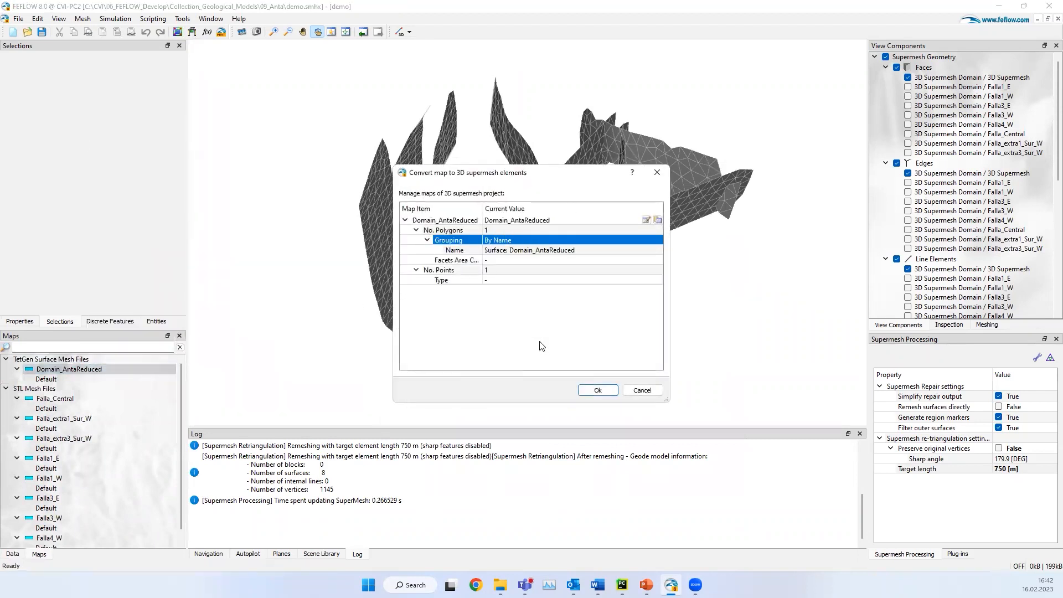
{"action": "left_click", "coordinate": [603, 391]}
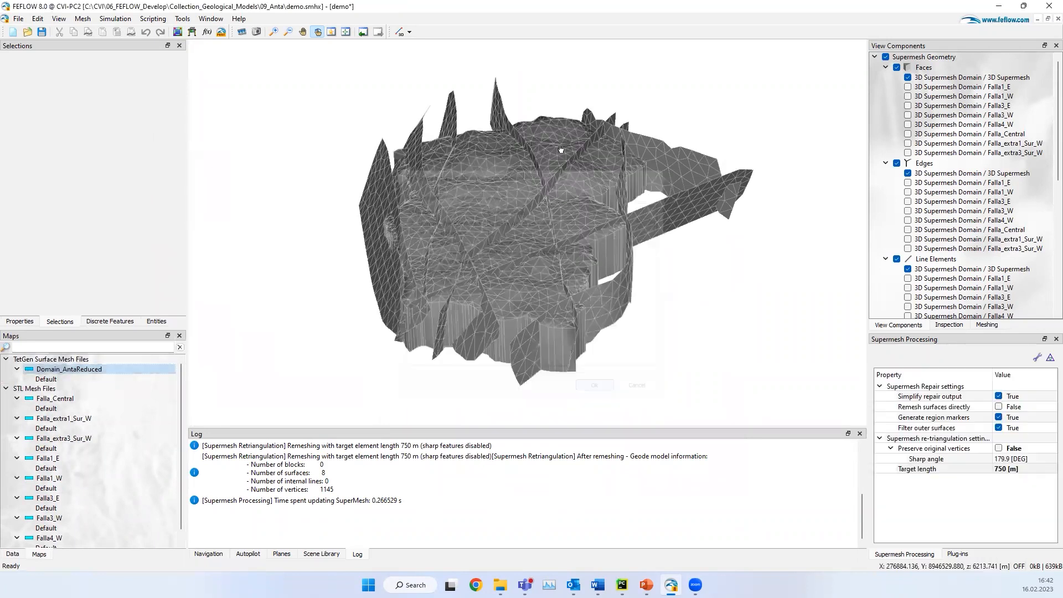
Step: Run the supermesh repair on the combined domain and fault surfaces
{"action": "left_click_drag", "start_coordinate": [555, 166], "coordinate": [631, 181]}
{"action": "scroll", "coordinate": [561, 230], "scroll_direction": "up", "scroll_amount": 5}
{"action": "left_click_drag", "start_coordinate": [561, 230], "coordinate": [590, 206]}
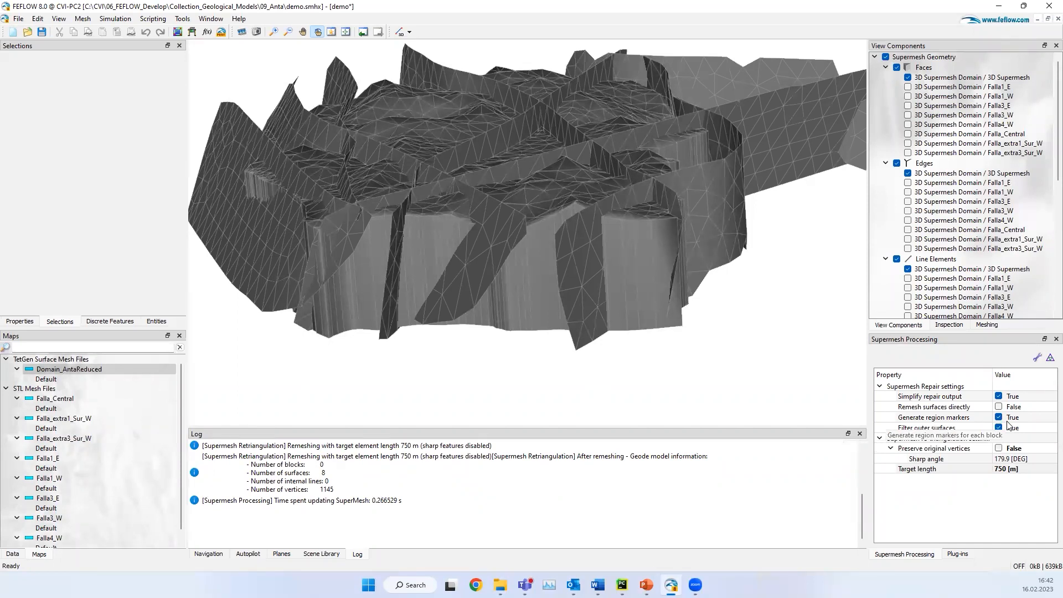
{"action": "left_click", "coordinate": [1037, 360]}
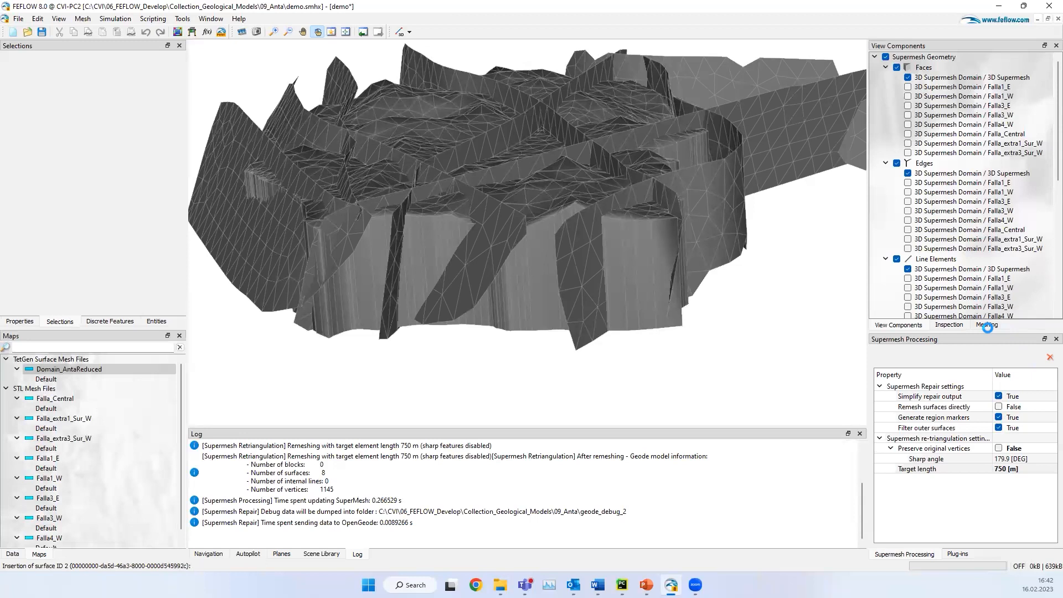
Step: Re-triangulate the repaired supermesh with Preserve original vertices set to True and the target length reset to its default of 0 m
{"action": "left_click_drag", "start_coordinate": [481, 266], "coordinate": [537, 288]}
{"action": "right_click_drag", "start_coordinate": [406, 117], "coordinate": [444, 304]}
{"action": "left_click_drag", "start_coordinate": [440, 304], "coordinate": [633, 166]}
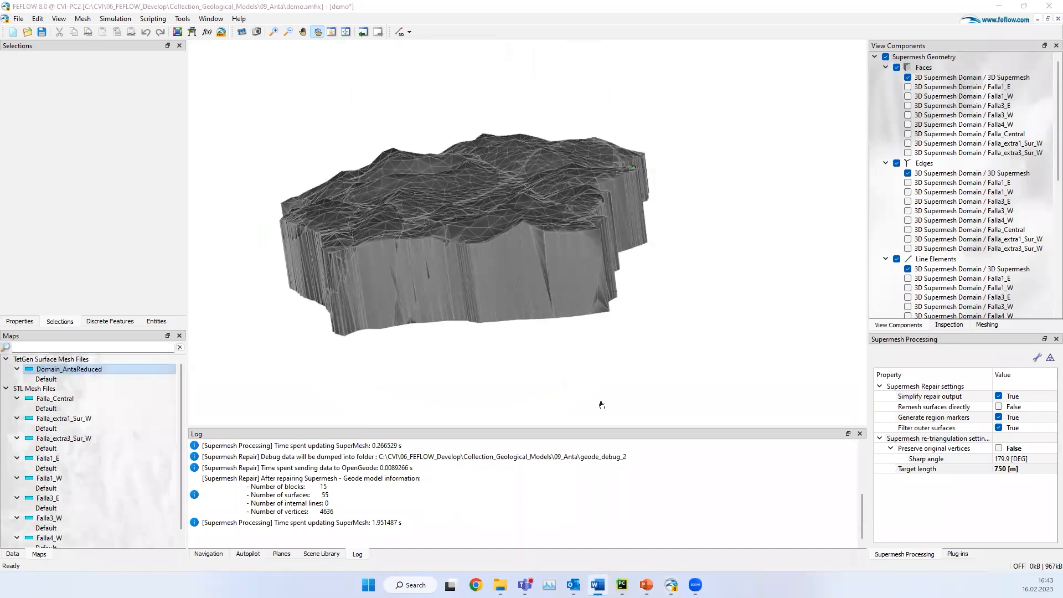
{"action": "left_click", "coordinate": [1015, 450]}
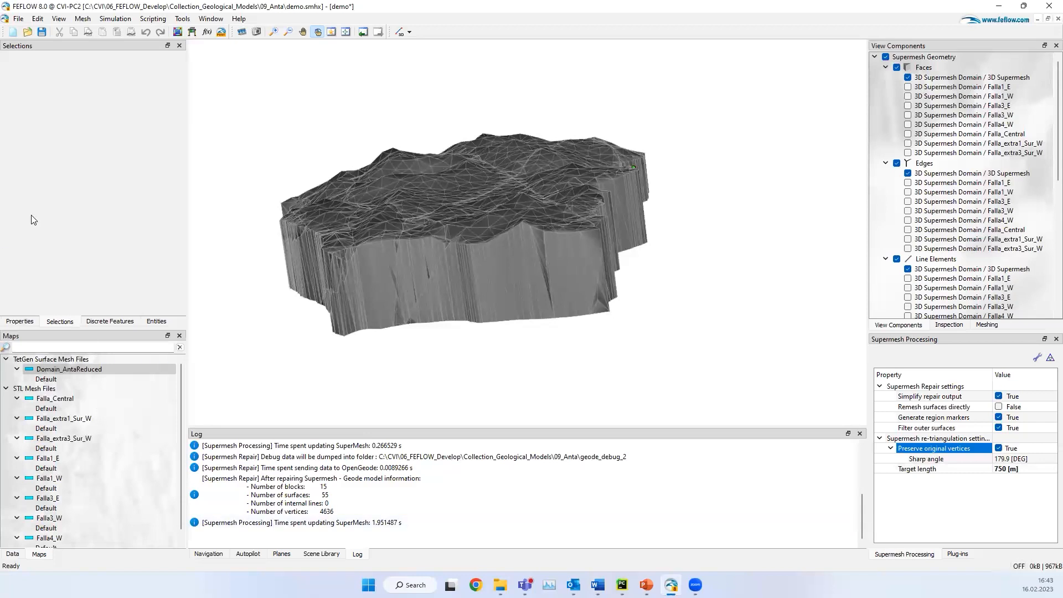
{"action": "right_click", "coordinate": [1017, 467]}
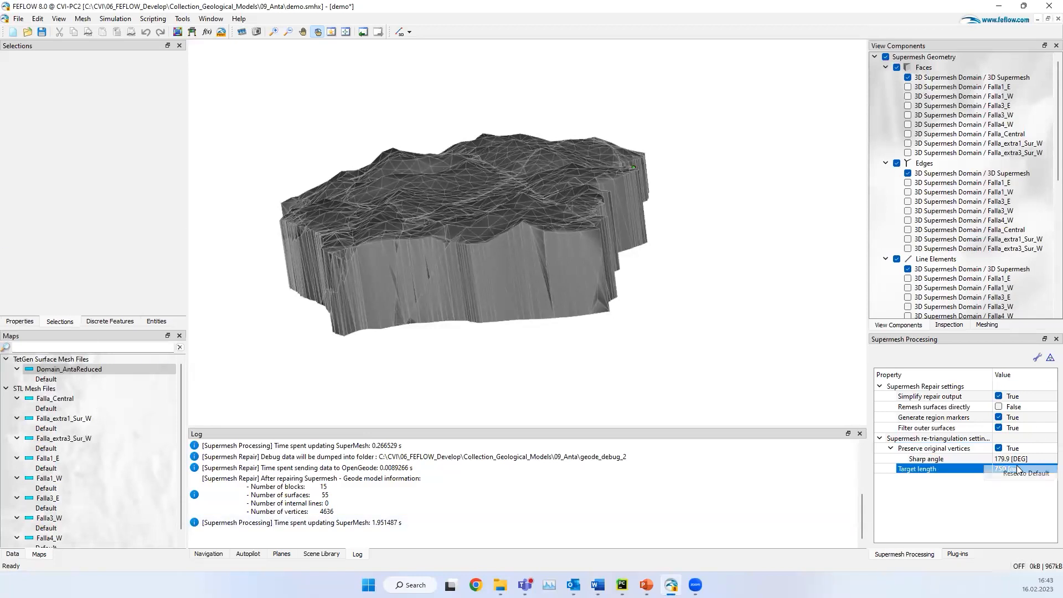
{"action": "left_click", "coordinate": [1033, 477]}
{"action": "left_click", "coordinate": [1050, 358]}
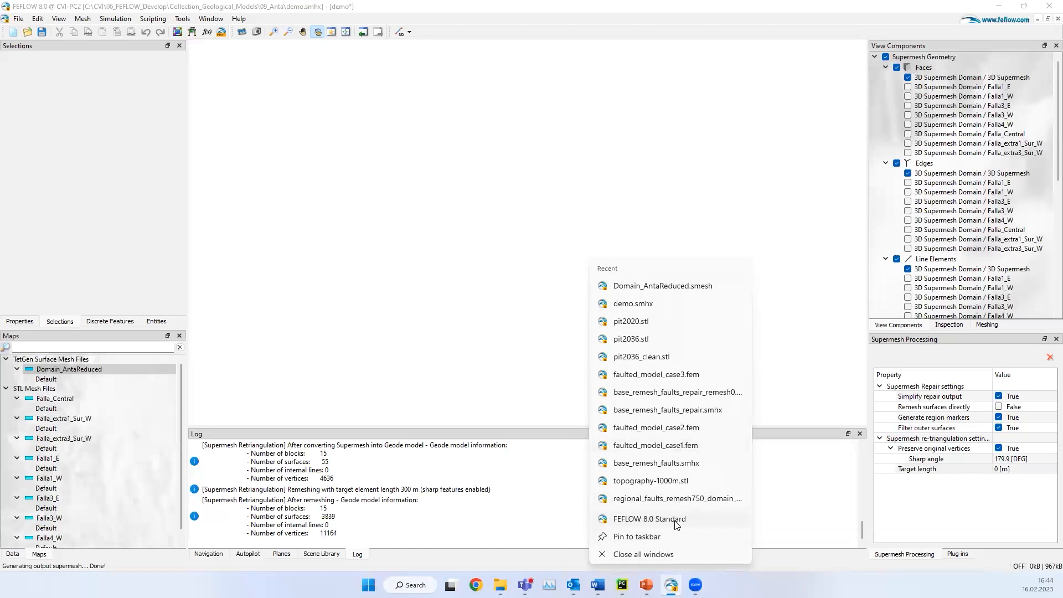
Step: Start a second FEFLOW 8.0 Standard instance and examine the re-triangulated supermesh from several sides
{"action": "left_click", "coordinate": [650, 519]}
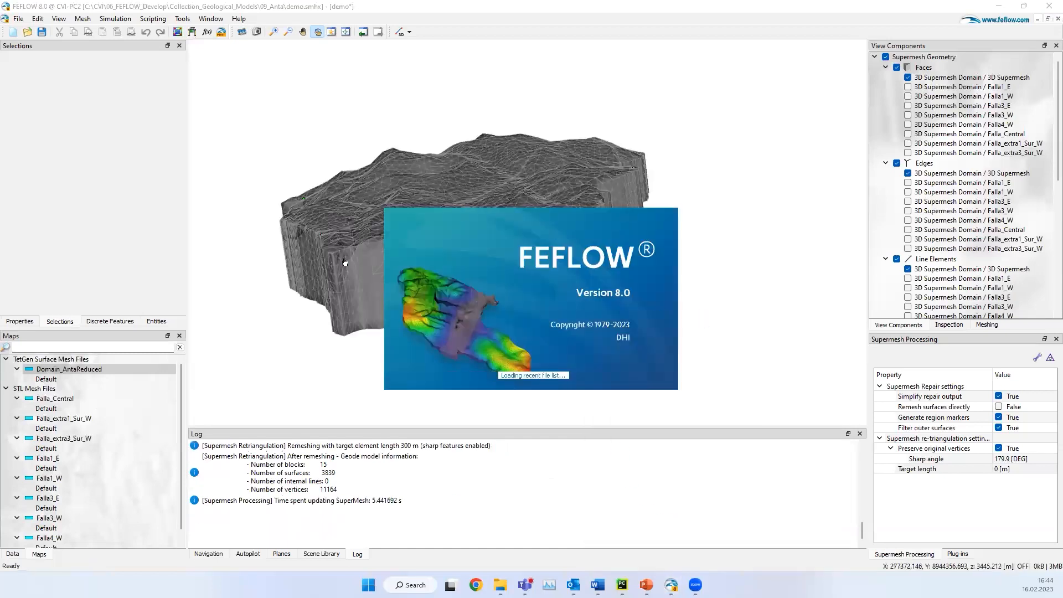
{"action": "left_click", "coordinate": [307, 282]}
{"action": "left_click_drag", "start_coordinate": [462, 260], "coordinate": [463, 301]}
{"action": "right_click_drag", "start_coordinate": [463, 301], "coordinate": [464, 309]}
{"action": "left_click_drag", "start_coordinate": [545, 294], "coordinate": [354, 318]}
{"action": "right_click_drag", "start_coordinate": [528, 289], "coordinate": [530, 257]}
{"action": "right_click_drag", "start_coordinate": [602, 265], "coordinate": [600, 244]}
{"action": "left_click_drag", "start_coordinate": [471, 281], "coordinate": [667, 256]}
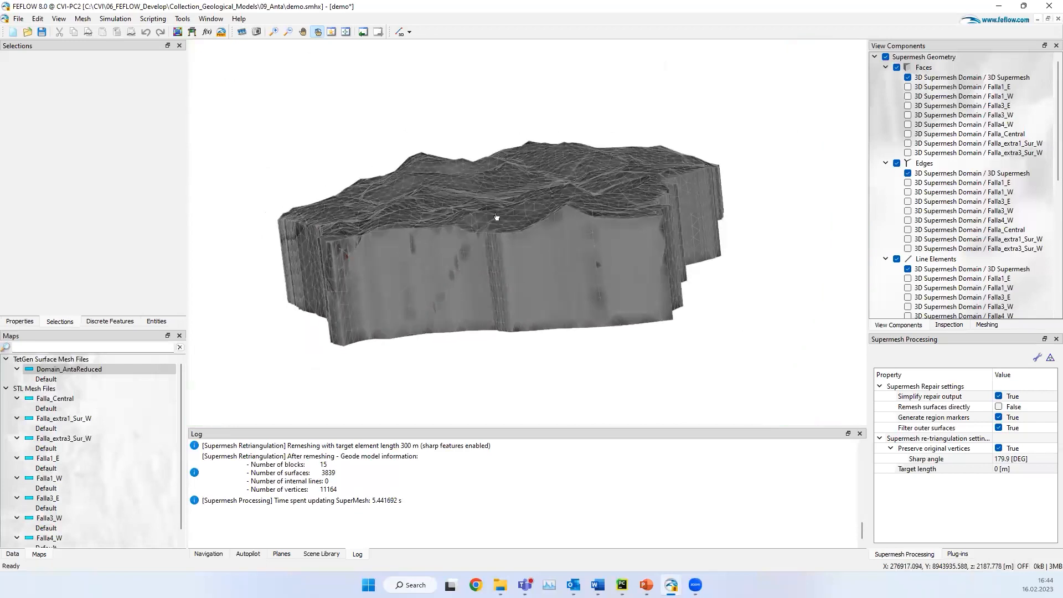
Step: Switch to the new FEFLOW instance and open the recent problem file regional_faults_remesh750_domain_repair_remesh0.fem
{"action": "left_click", "coordinate": [671, 585]}
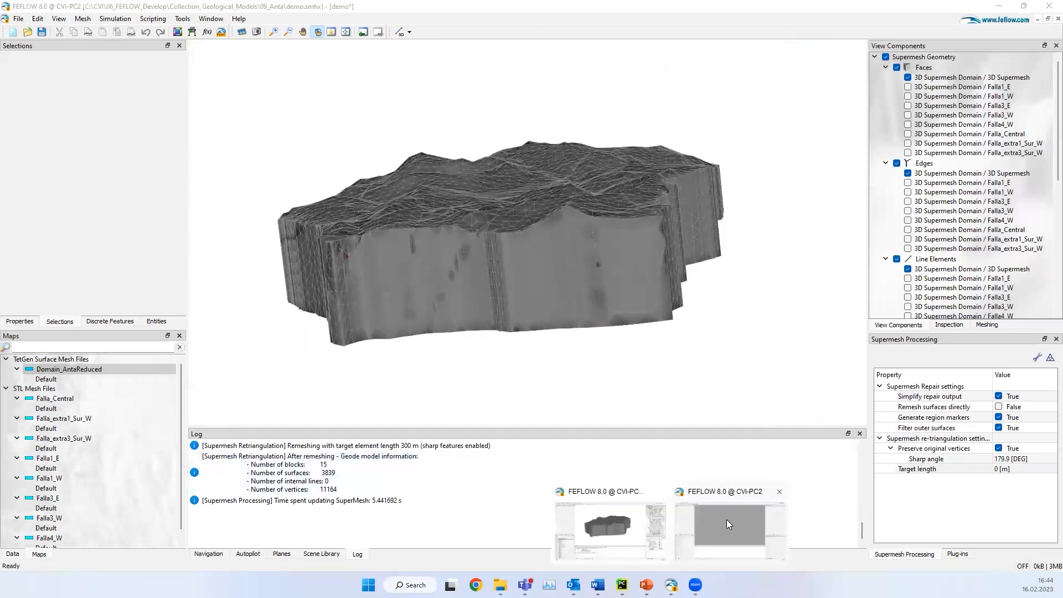
{"action": "left_click", "coordinate": [730, 526]}
{"action": "left_click", "coordinate": [9, 18]}
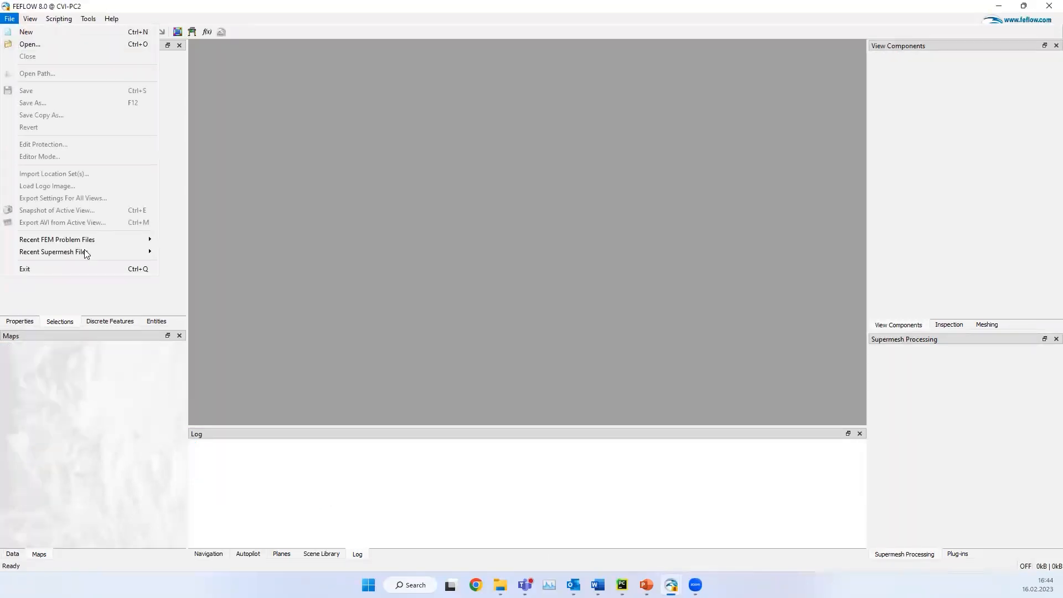
{"action": "mouse_move", "coordinate": [103, 251]}
{"action": "left_click", "coordinate": [372, 276]}
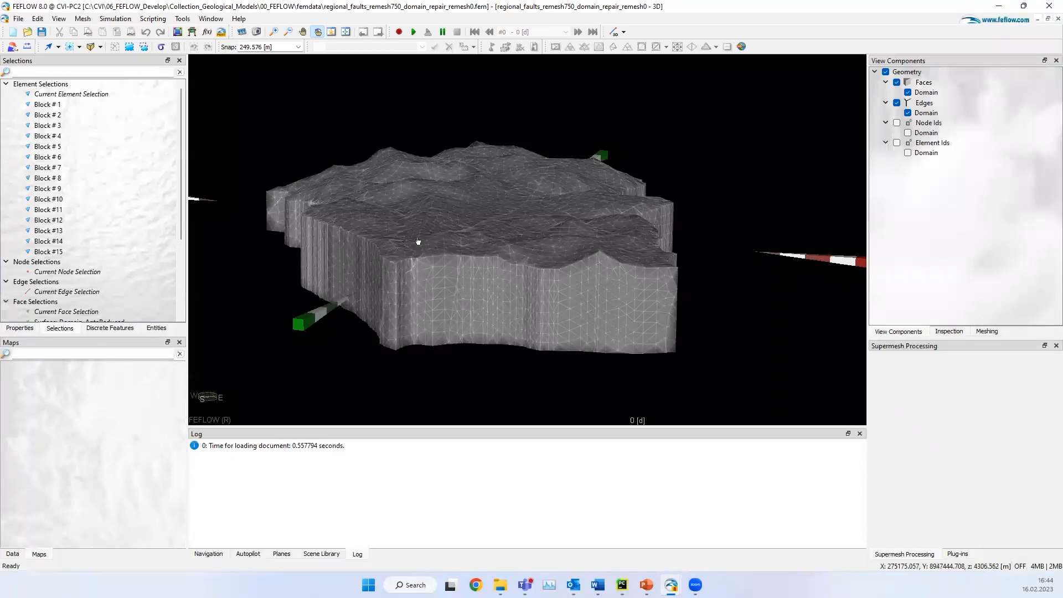
Step: Hide the domain faces and highlight all the Falla fault face selections, from Falla1_E to Falla_extra3_Sur_W, to examine them in 3D
{"action": "left_click", "coordinate": [897, 83]}
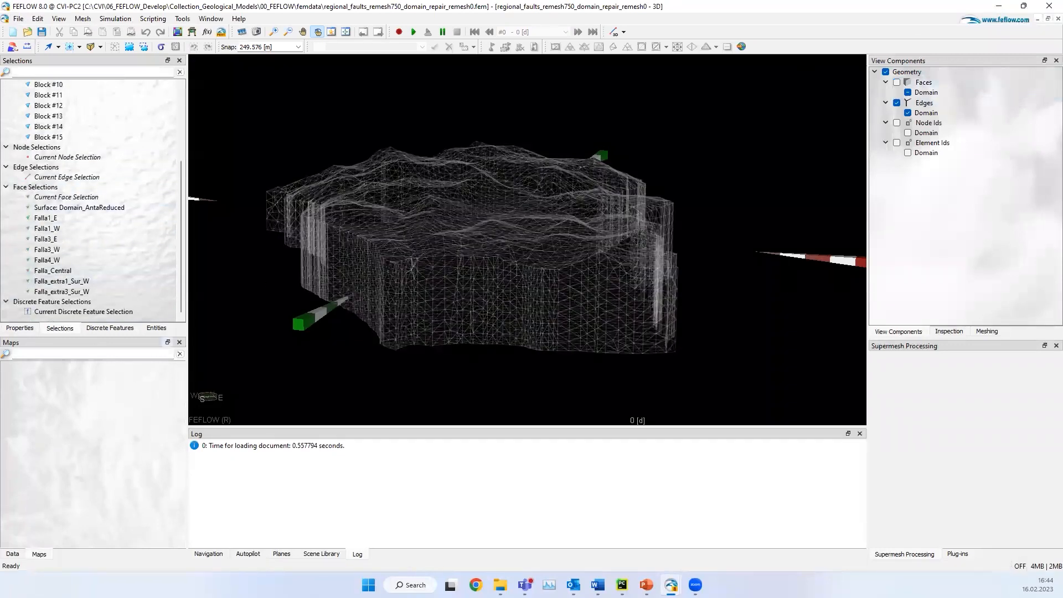
{"action": "left_click", "coordinate": [86, 218]}
{"action": "left_click", "coordinate": [76, 231], "text": "ctrl"}
{"action": "left_click", "coordinate": [62, 240], "text": "ctrl"}
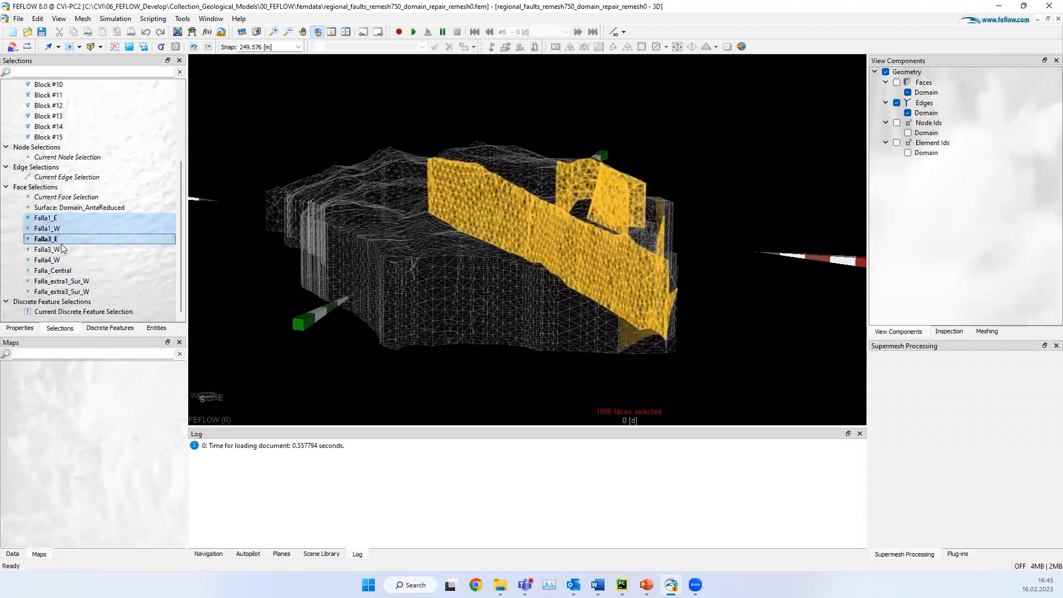
{"action": "left_click", "coordinate": [58, 250], "text": "ctrl"}
{"action": "left_click", "coordinate": [54, 260], "text": "ctrl"}
{"action": "left_click", "coordinate": [61, 281], "text": "ctrl"}
{"action": "left_click", "coordinate": [62, 271], "text": "ctrl"}
{"action": "left_click", "coordinate": [62, 292], "text": "ctrl"}
{"action": "left_click_drag", "start_coordinate": [487, 276], "coordinate": [499, 308]}
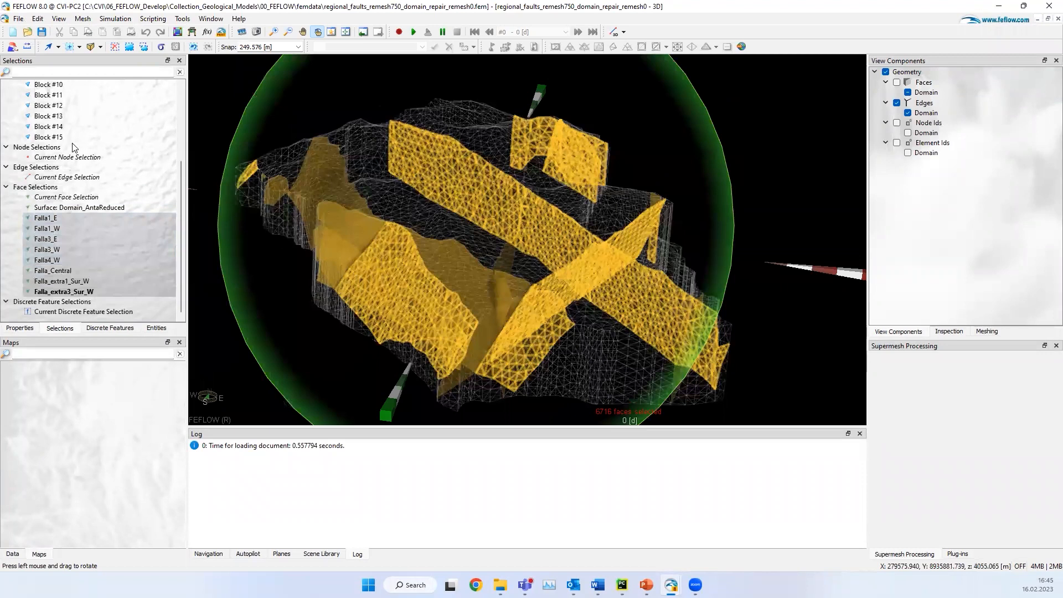
Step: Highlight the Block #11 element selection inside the wireframe domain
{"action": "scroll", "coordinate": [64, 210], "scroll_direction": "up", "scroll_amount": 4}
{"action": "left_click", "coordinate": [56, 209]}
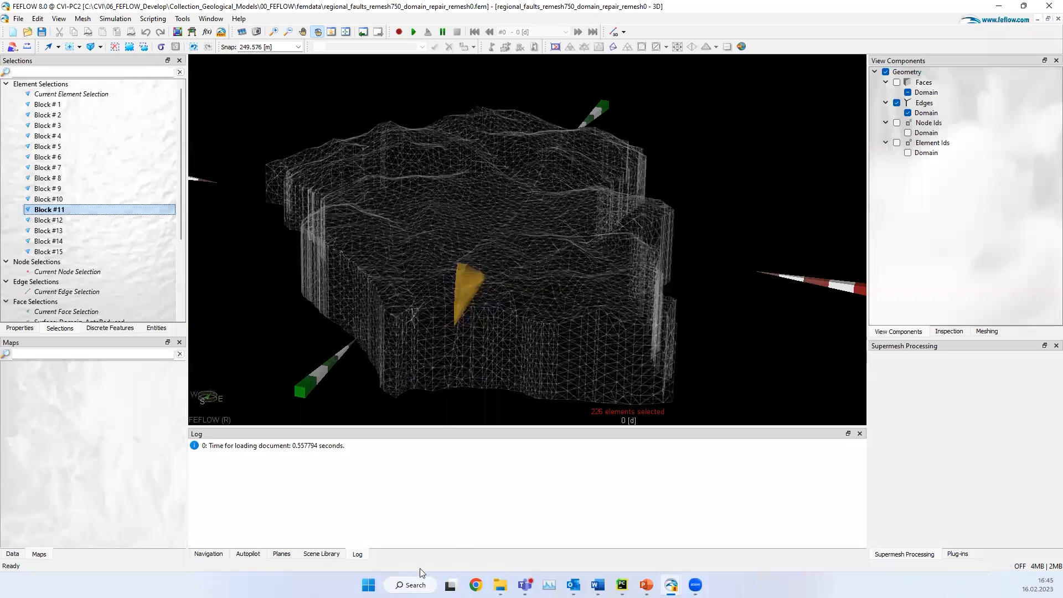
Step: Find and start FEFLOW 8.1 Standard through the system search
{"action": "left_click", "coordinate": [410, 586]}
{"action": "type", "text": "f"}
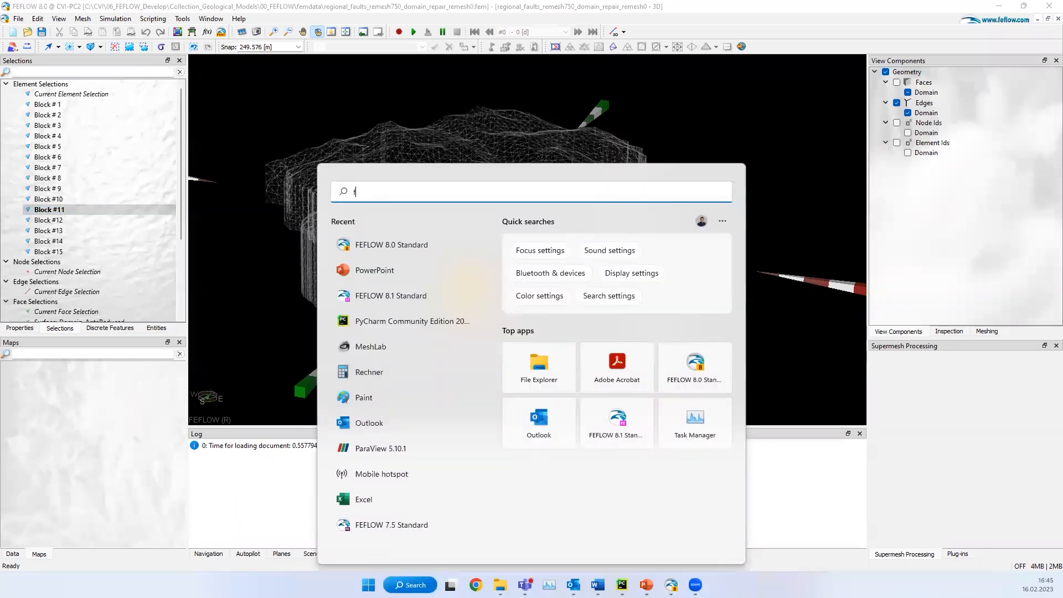
{"action": "type", "text": "e"}
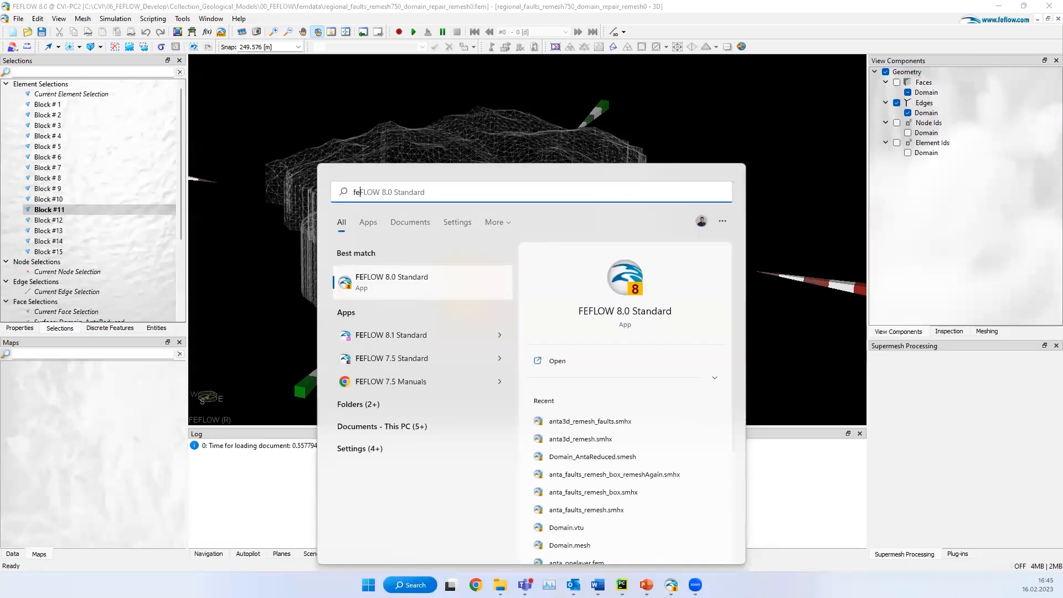
{"action": "type", "text": "low"}
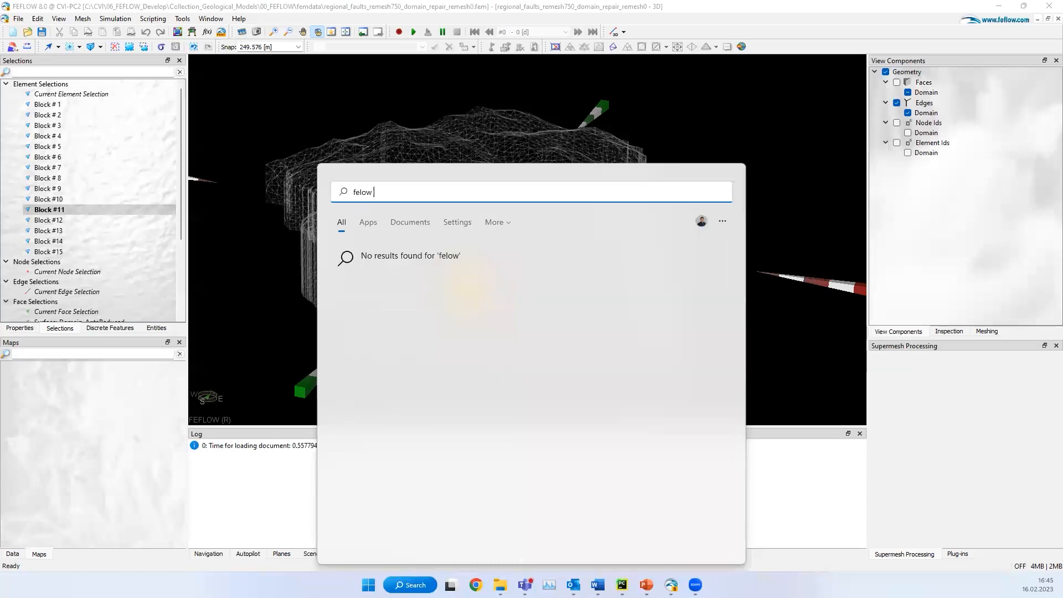
{"action": "key", "text": "BackSpace"}
{"action": "key", "text": "BackSpace"}
{"action": "key", "text": "BackSpace"}
{"action": "type", "text": "fl"}
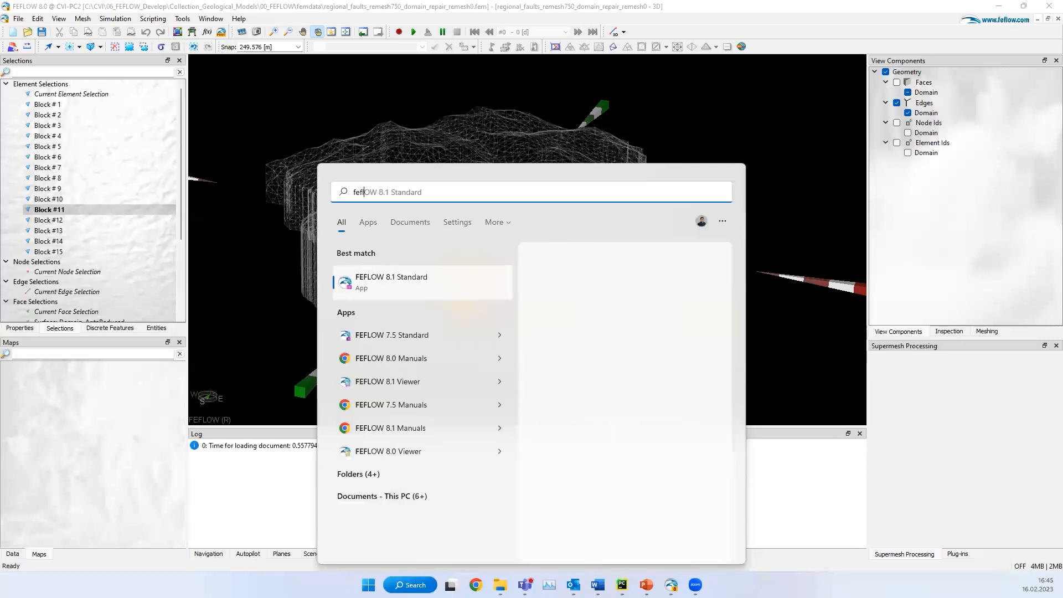
{"action": "type", "text": "ow 8.1"}
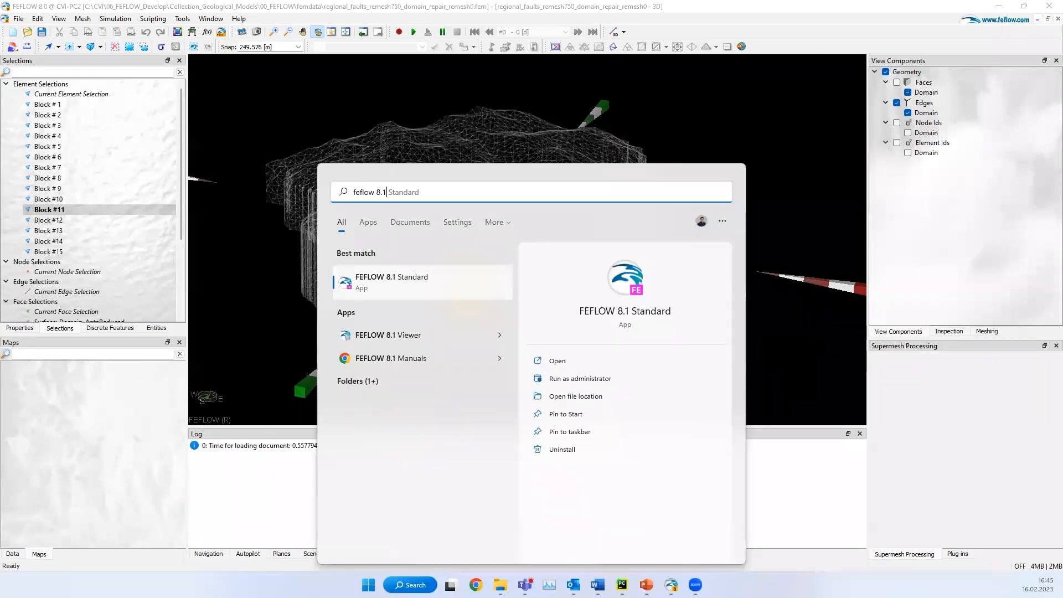
{"action": "key", "text": "Return"}
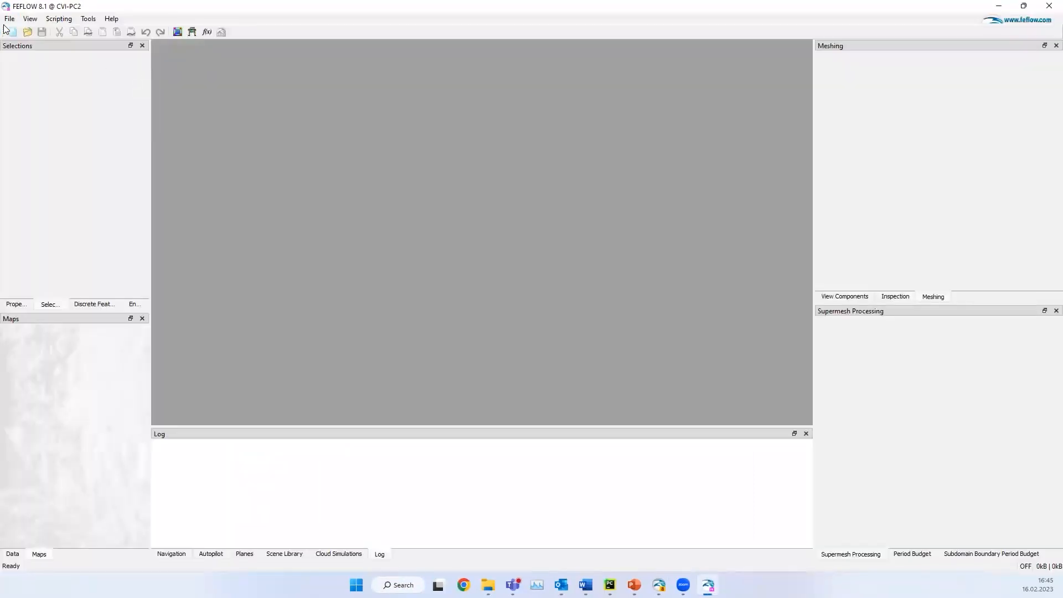
Step: Open the recent supermesh file regional_faults_remesh750.smhx in FEFLOW 8.1
{"action": "left_click", "coordinate": [9, 20]}
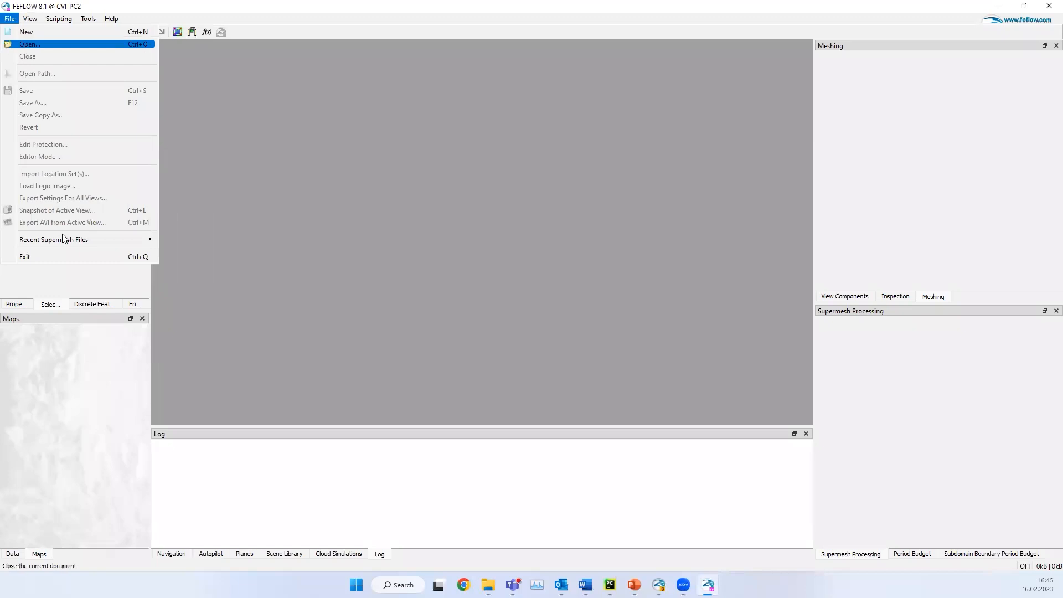
{"action": "mouse_move", "coordinate": [103, 242]}
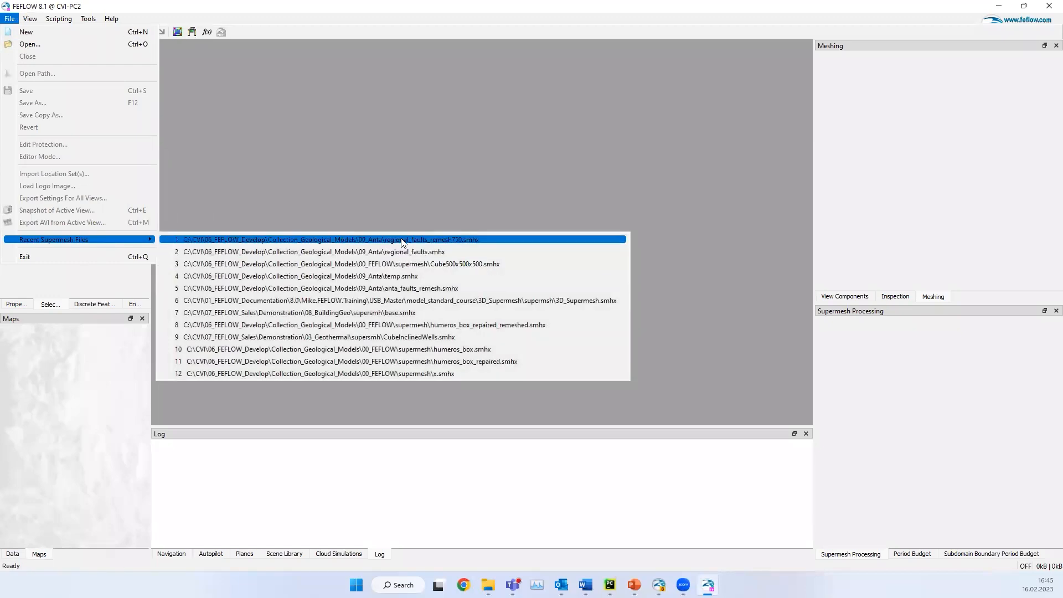
{"action": "left_click", "coordinate": [401, 240]}
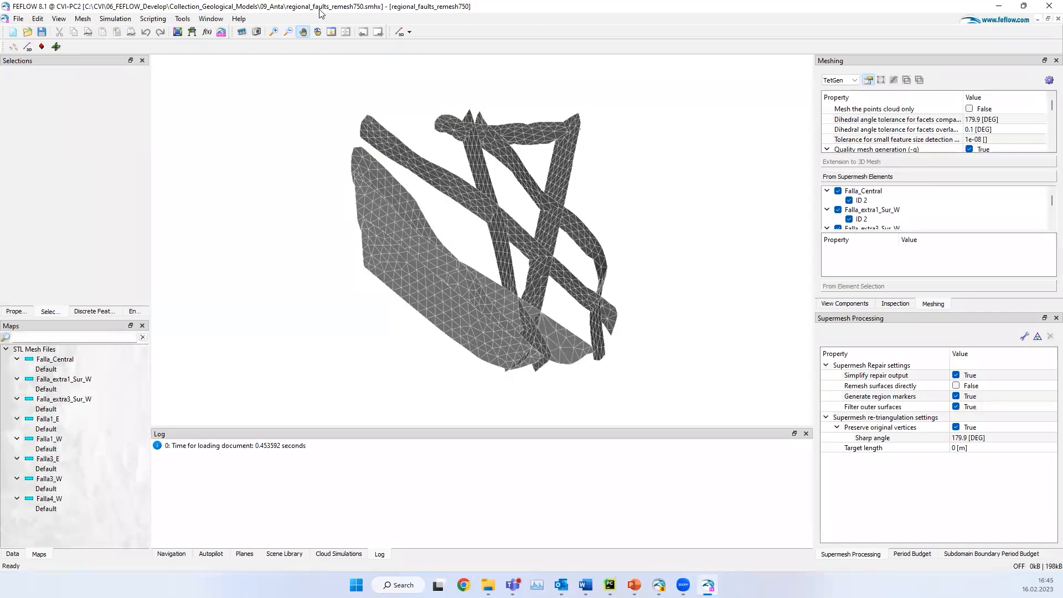
Step: Add a 3D supermesh bounding box around the fault surfaces with a buffer of -5
{"action": "left_click_drag", "start_coordinate": [522, 305], "coordinate": [551, 198]}
{"action": "left_click_drag", "start_coordinate": [571, 264], "coordinate": [455, 325]}
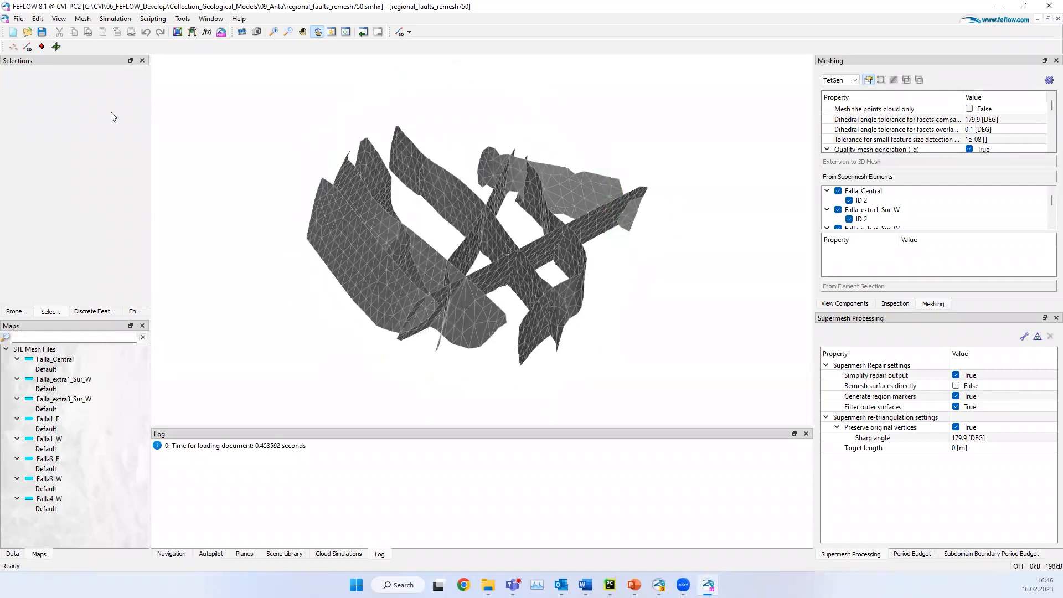
{"action": "left_click", "coordinate": [42, 47]}
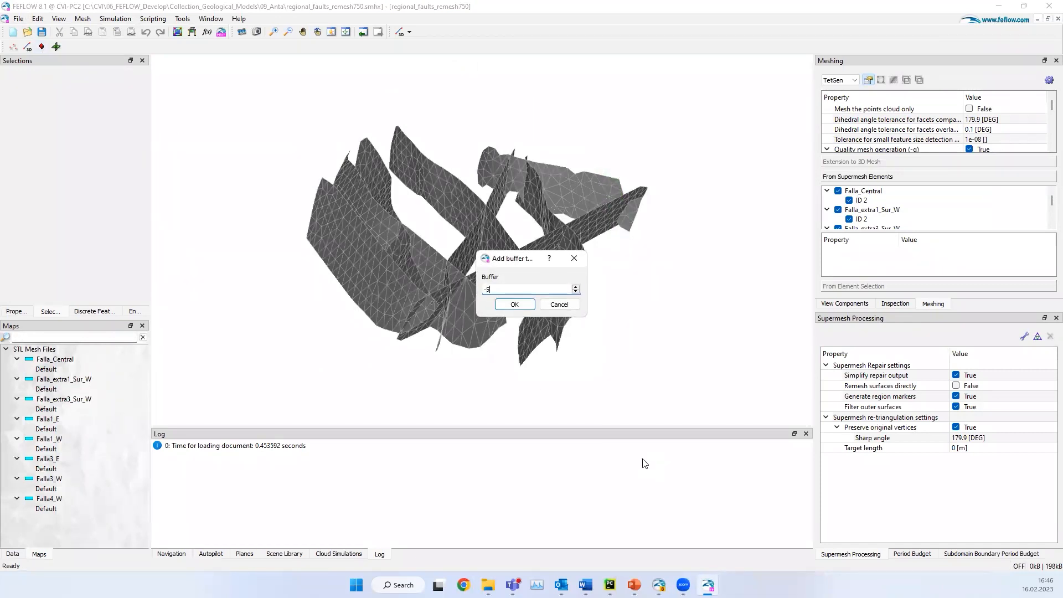
{"action": "key", "text": "Return"}
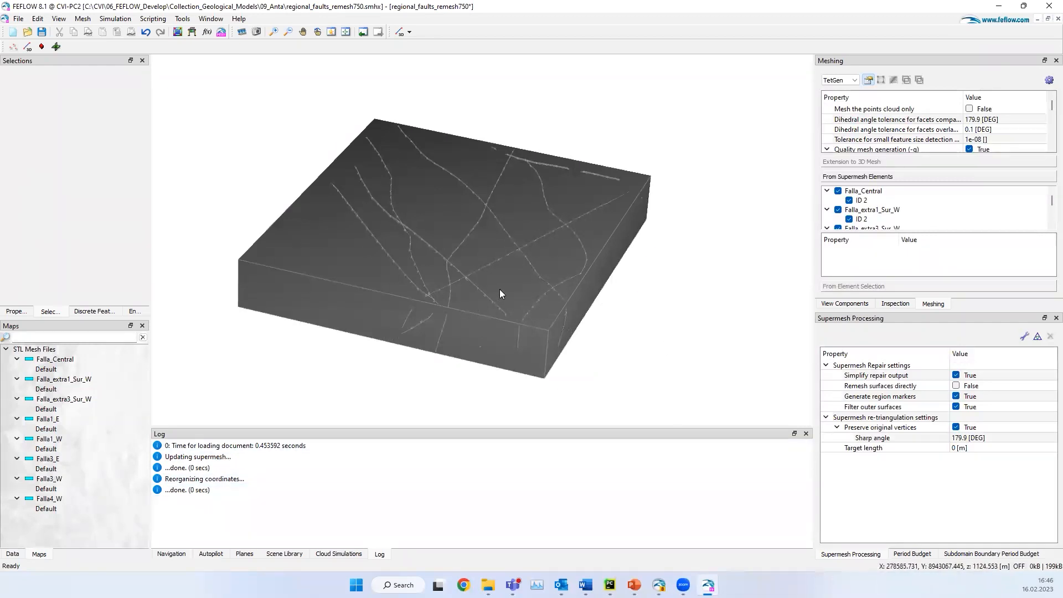
Step: Draw a fault plane across the upper surface of the bounding box with a 45-degree angle, keeping the default Z range, and inspect it
{"action": "left_click", "coordinate": [317, 32]}
{"action": "left_click_drag", "start_coordinate": [441, 268], "coordinate": [500, 285]}
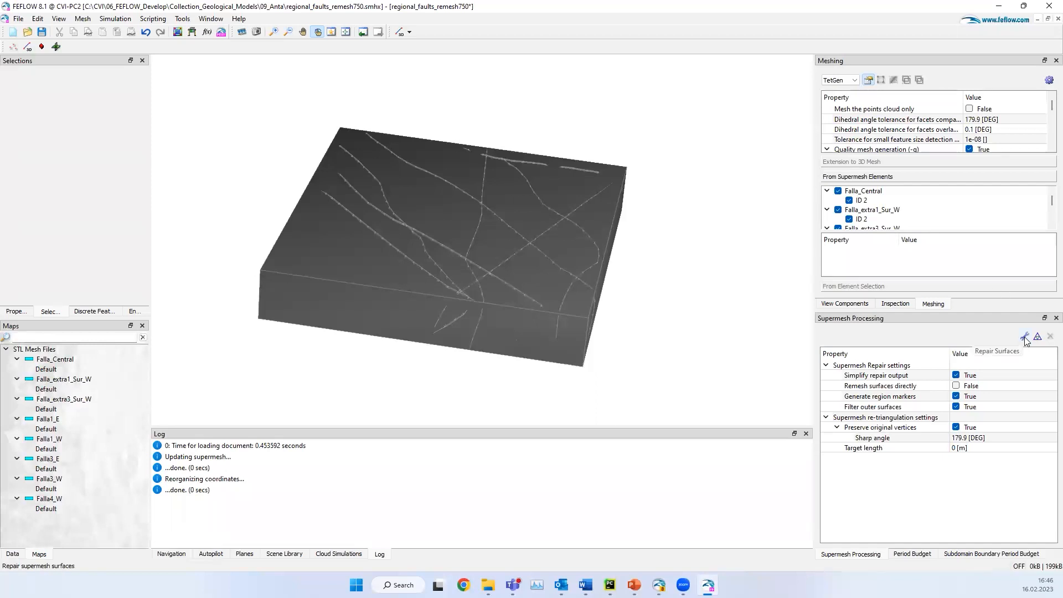
{"action": "left_click_drag", "start_coordinate": [475, 292], "coordinate": [473, 299]}
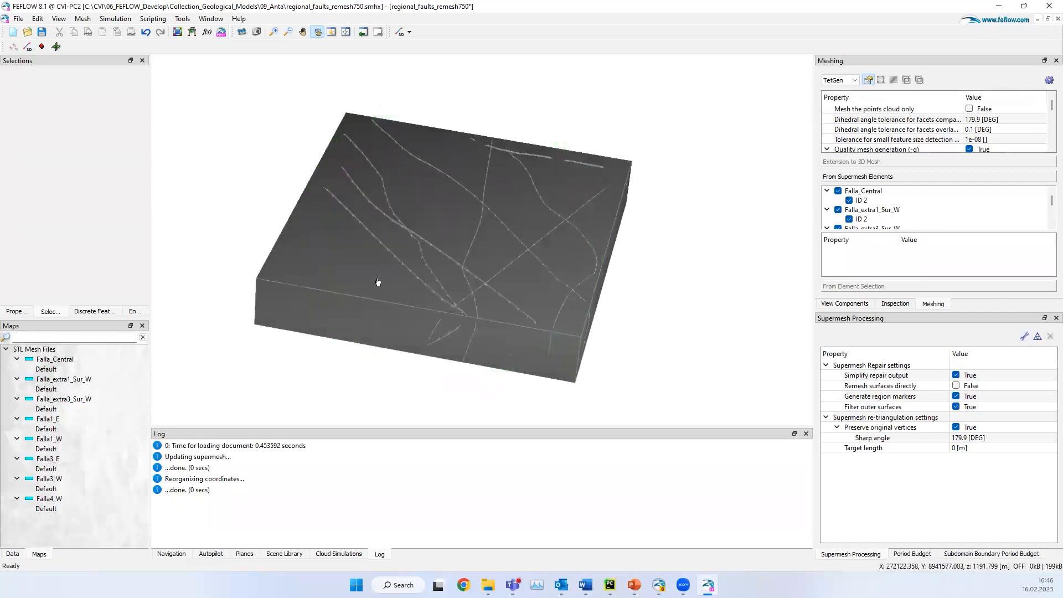
{"action": "left_click", "coordinate": [57, 47]}
{"action": "left_click", "coordinate": [407, 214]}
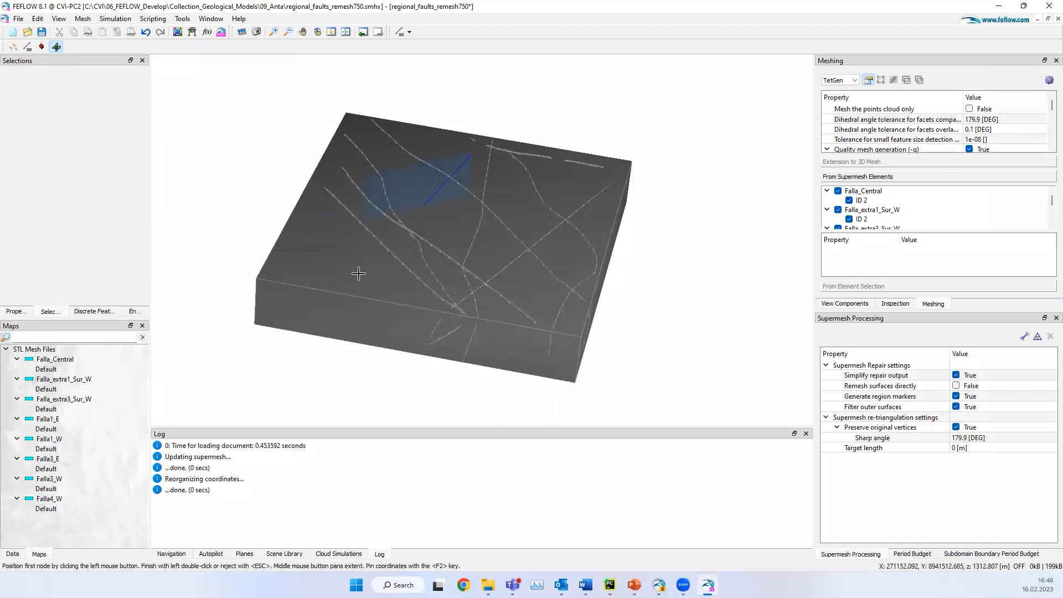
{"action": "double_click", "coordinate": [448, 217]}
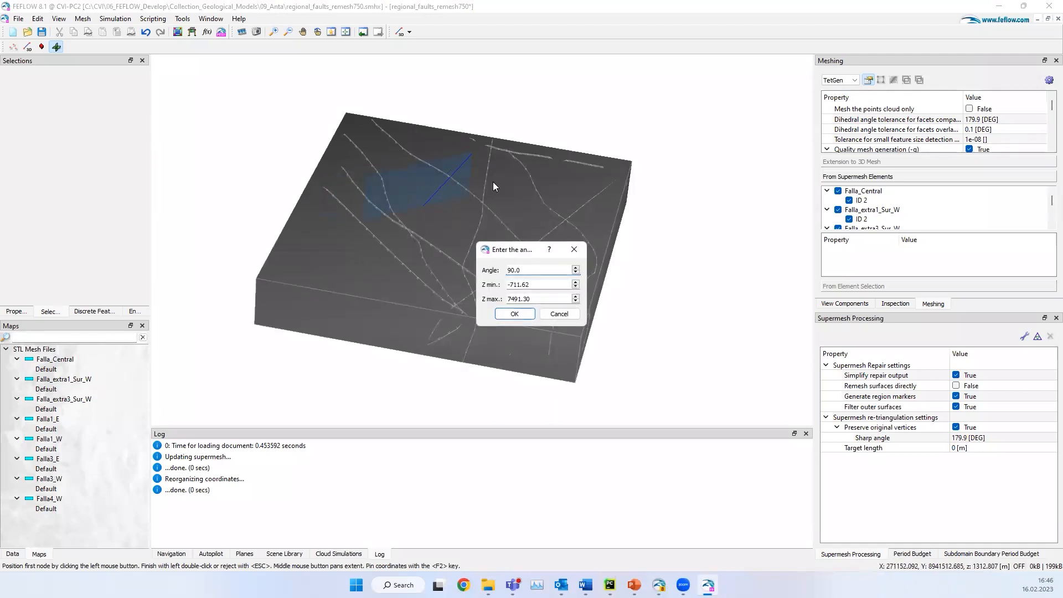
{"action": "type", "text": "0"}
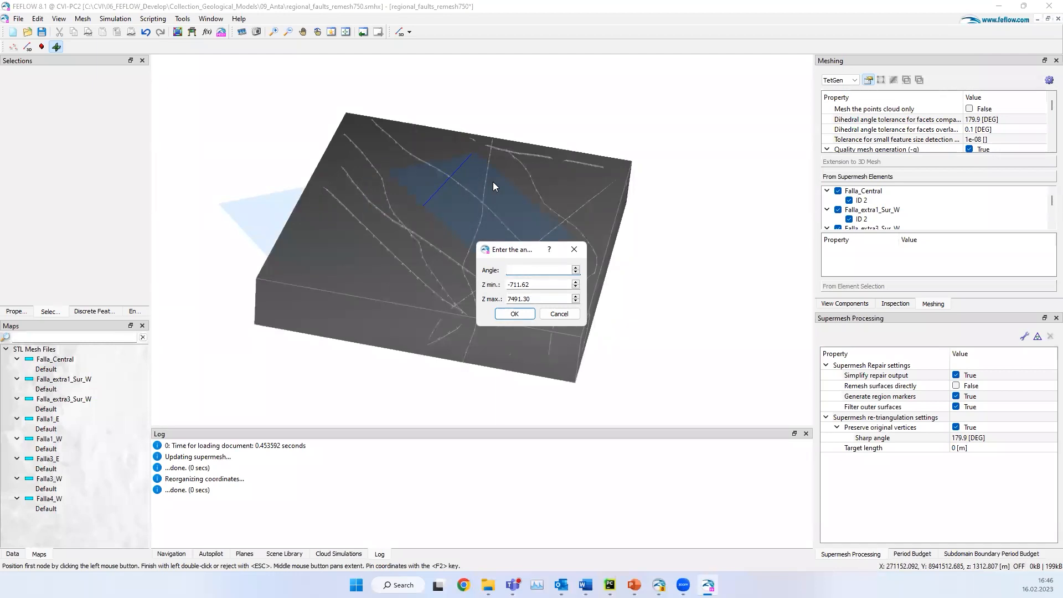
{"action": "type", "text": "45"}
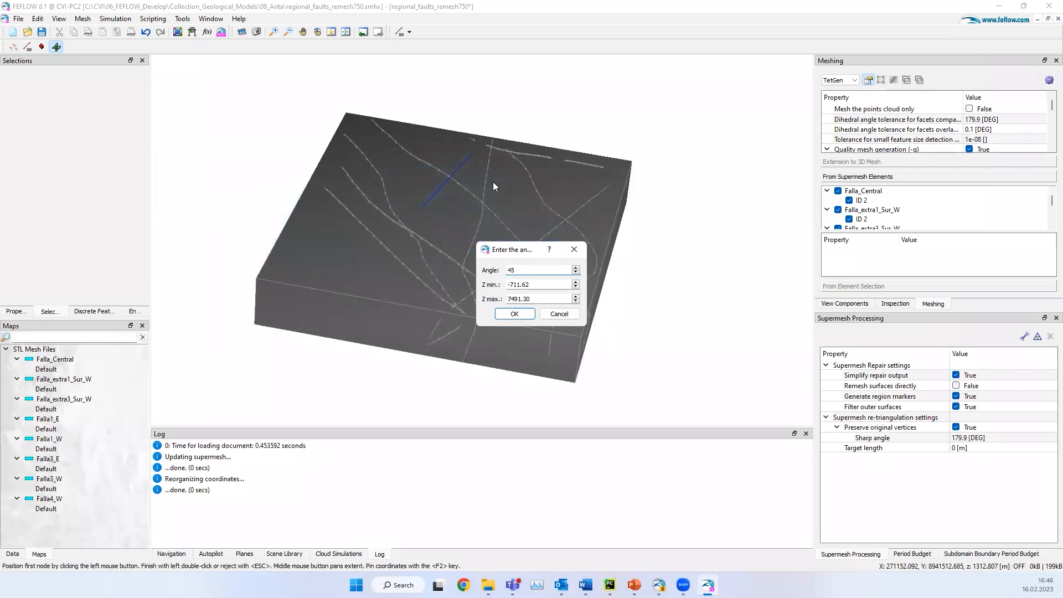
{"action": "key", "text": "Return"}
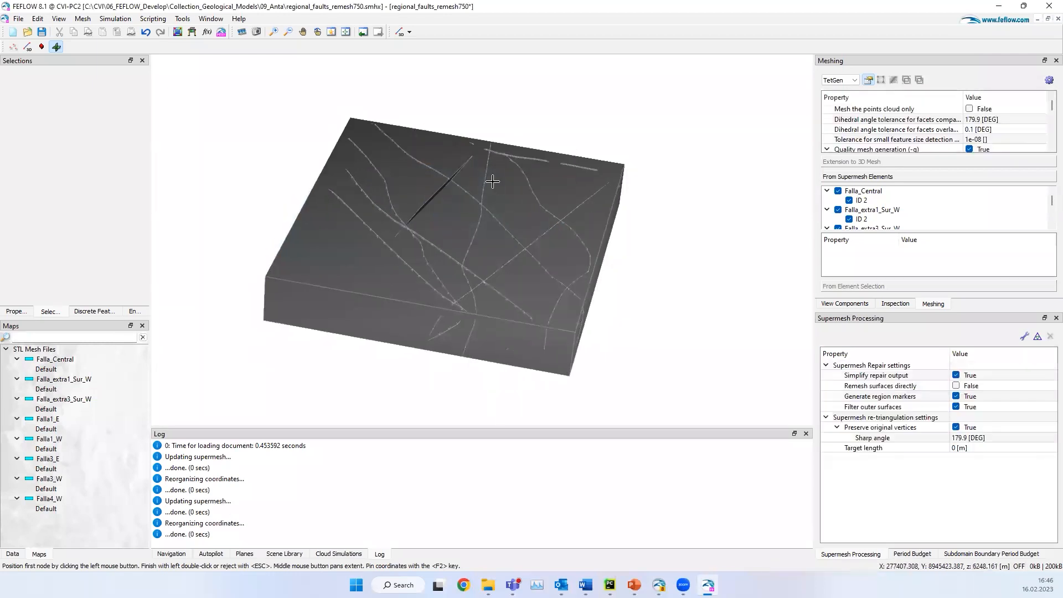
{"action": "left_click", "coordinate": [320, 33]}
{"action": "left_click_drag", "start_coordinate": [493, 287], "coordinate": [410, 301]}
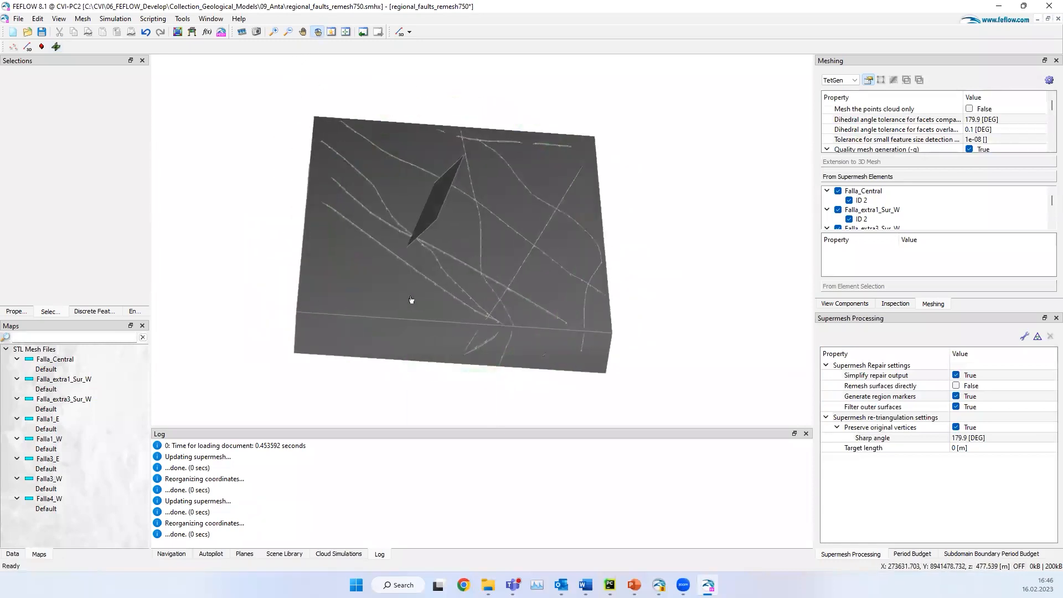
{"action": "left_click_drag", "start_coordinate": [495, 280], "coordinate": [494, 281]}
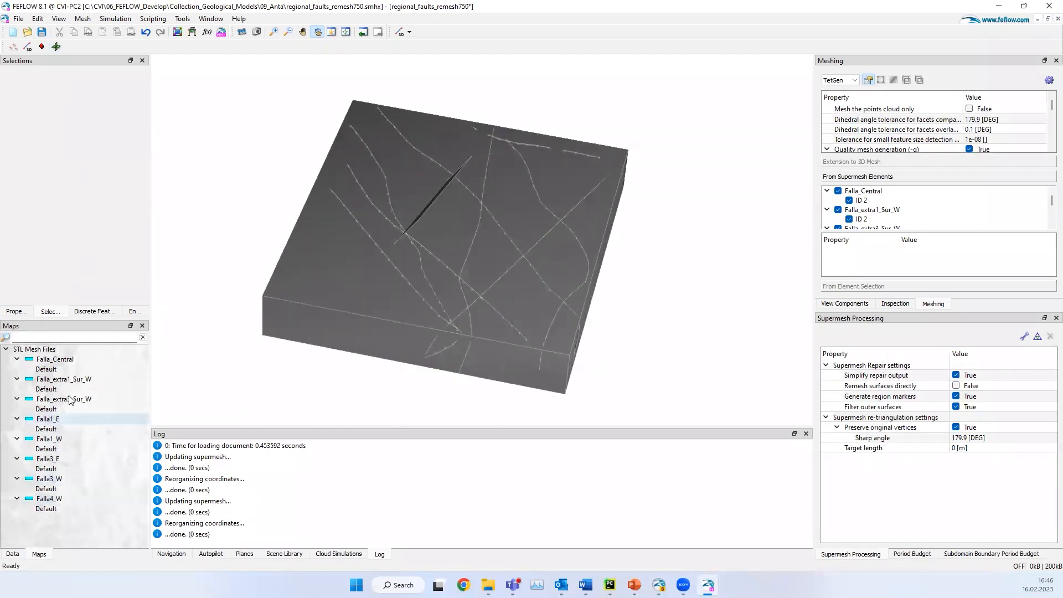
Step: Examine the conversion options for the Falla_extra1_Sur_W map and the dialog for converting maps to 3D supermesh elements
{"action": "right_click", "coordinate": [93, 379]}
{"action": "mouse_move", "coordinate": [175, 355]}
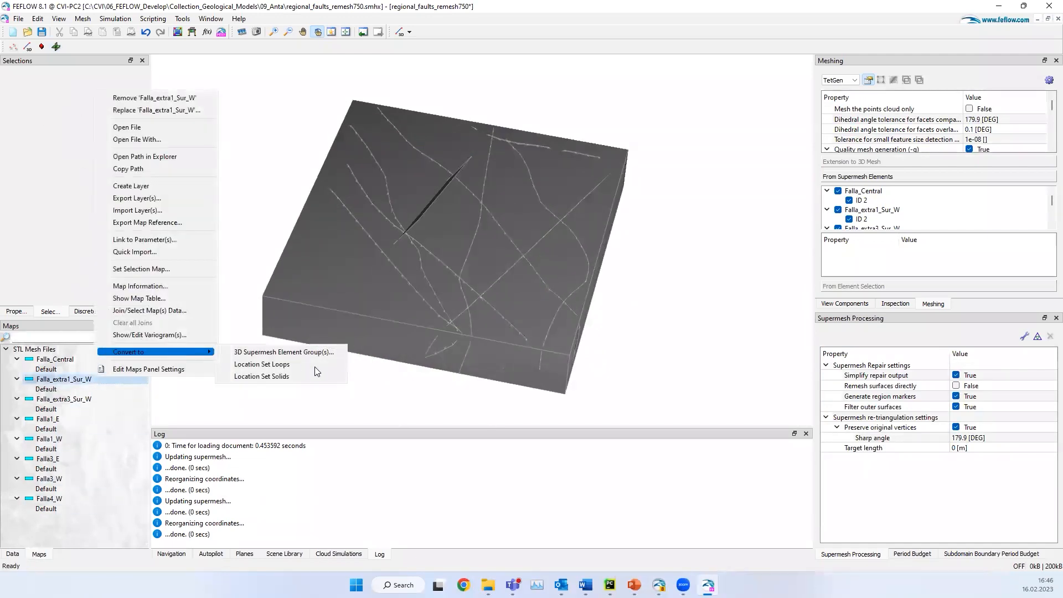
{"action": "left_click", "coordinate": [37, 18]}
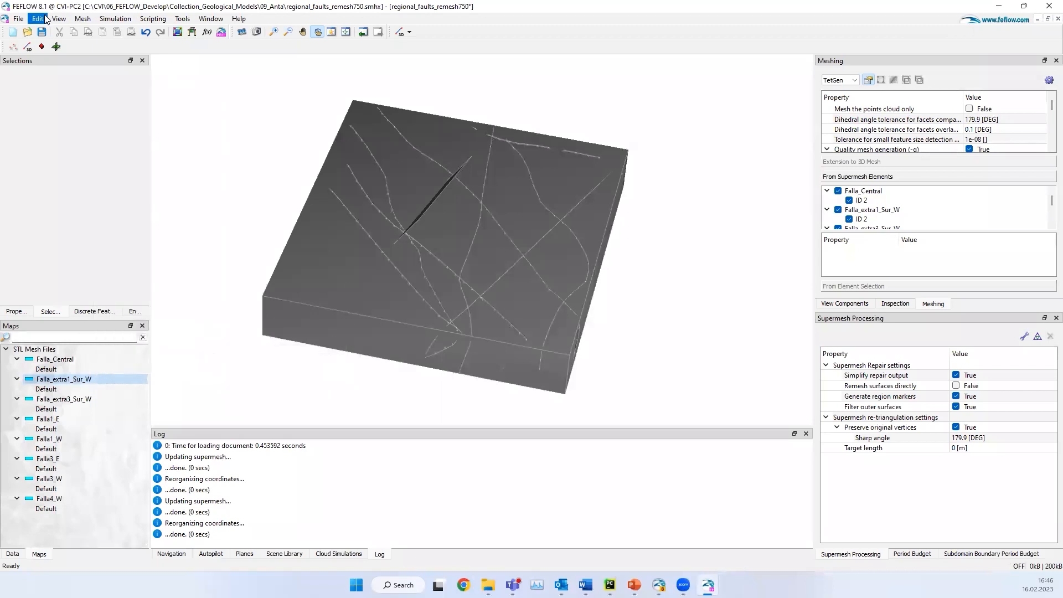
{"action": "left_click", "coordinate": [38, 18]}
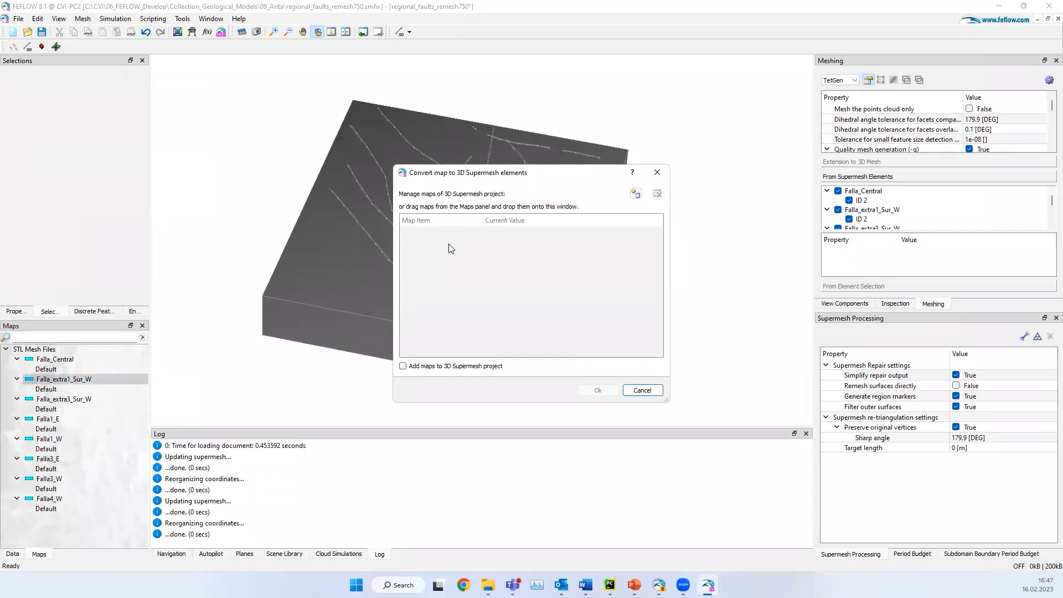
{"action": "left_click", "coordinate": [656, 173]}
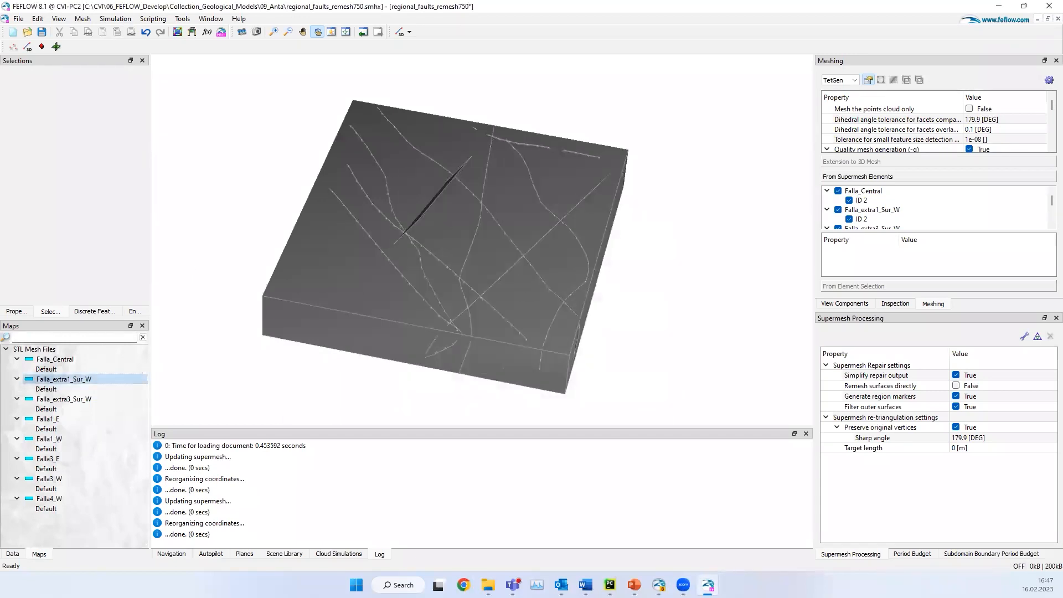
{"action": "left_click_drag", "start_coordinate": [515, 298], "coordinate": [423, 304]}
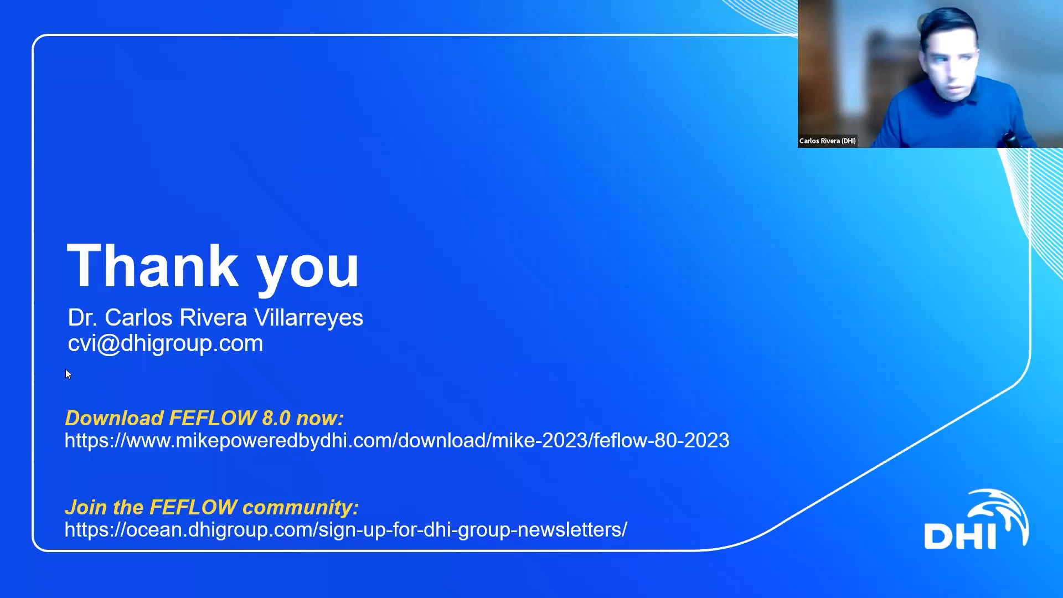